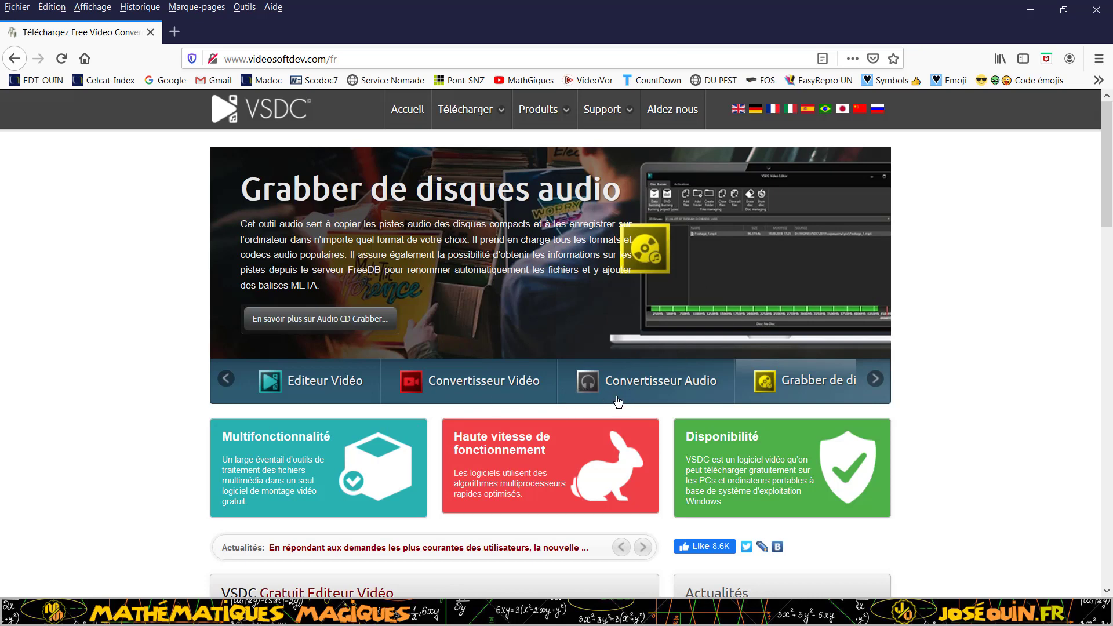
# Minimize the browser and Word windows and launch VSDC Free Screen Recorder from the desktop
pyautogui.moveTo(455, 113)
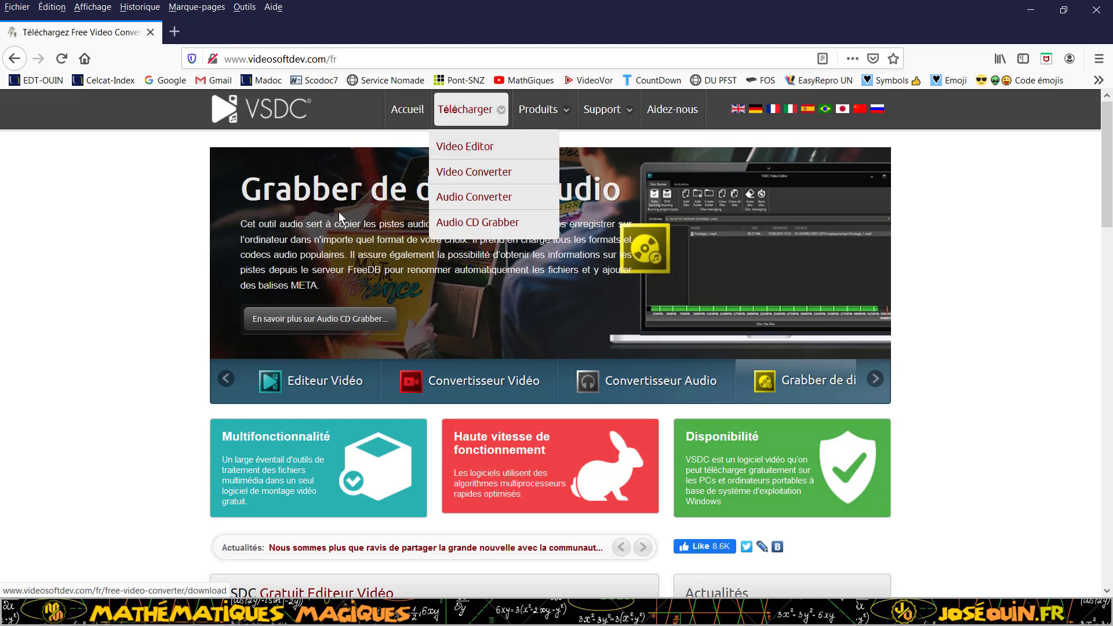
pyautogui.click(1030, 12)
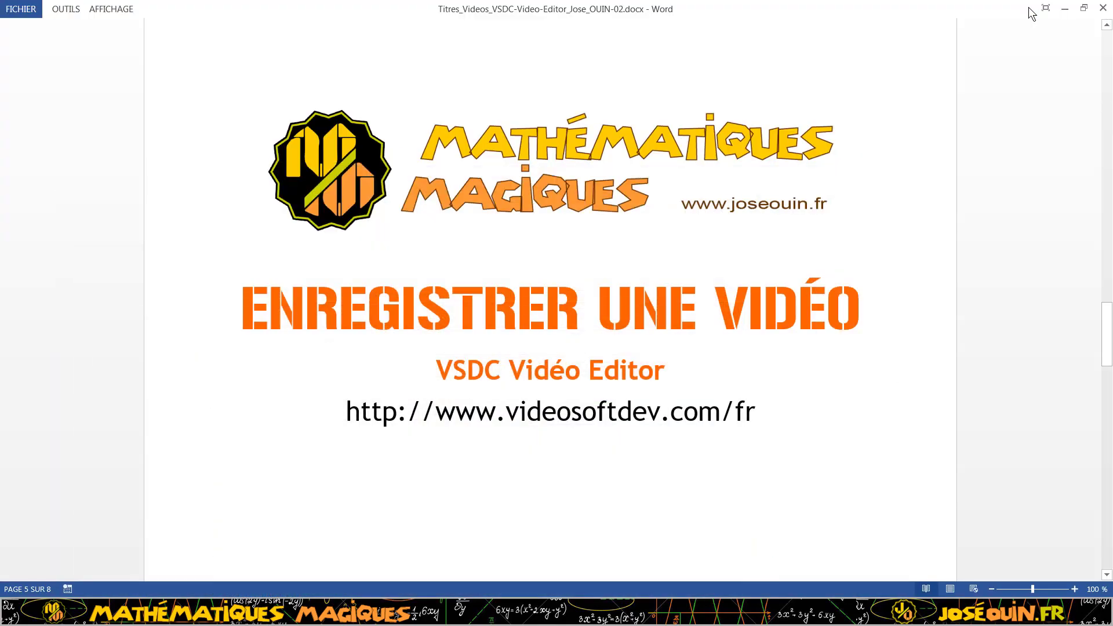
pyautogui.click(1065, 9)
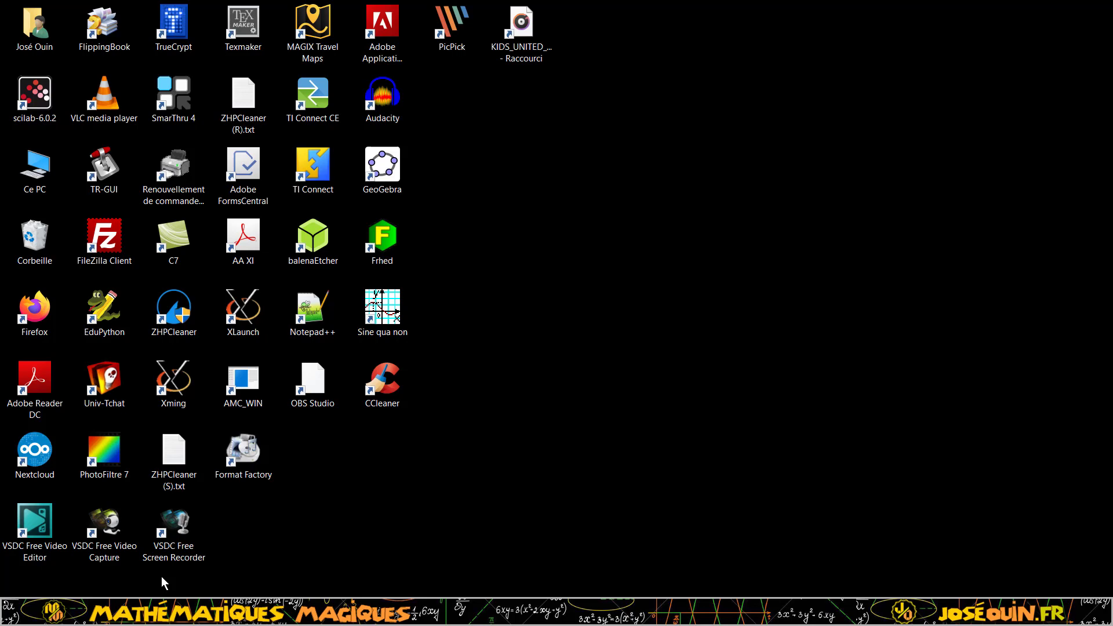
pyautogui.doubleClick(175, 531)
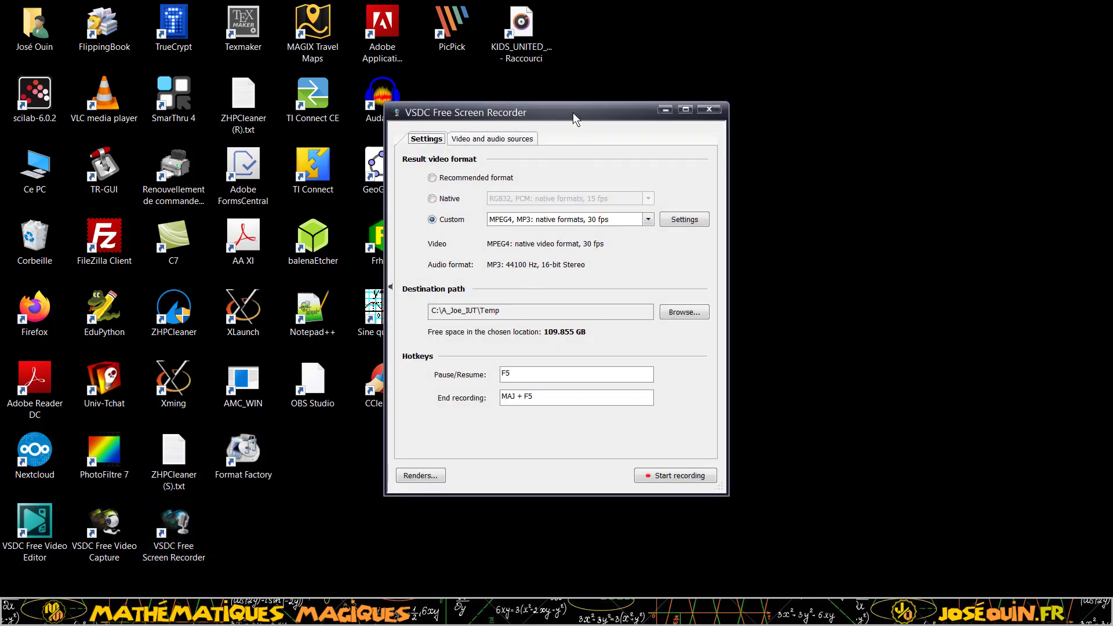
# Shift the recorder window slightly and review its video and audio source options before returning to the general settings
pyautogui.moveTo(573, 112); pyautogui.dragTo(547, 113)
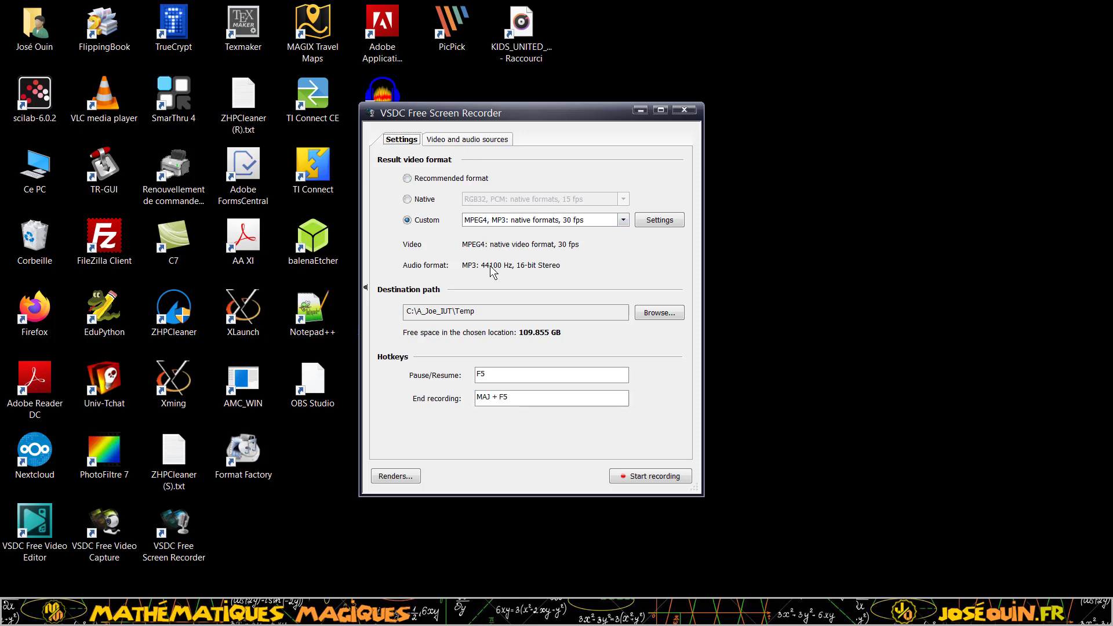
pyautogui.click(471, 144)
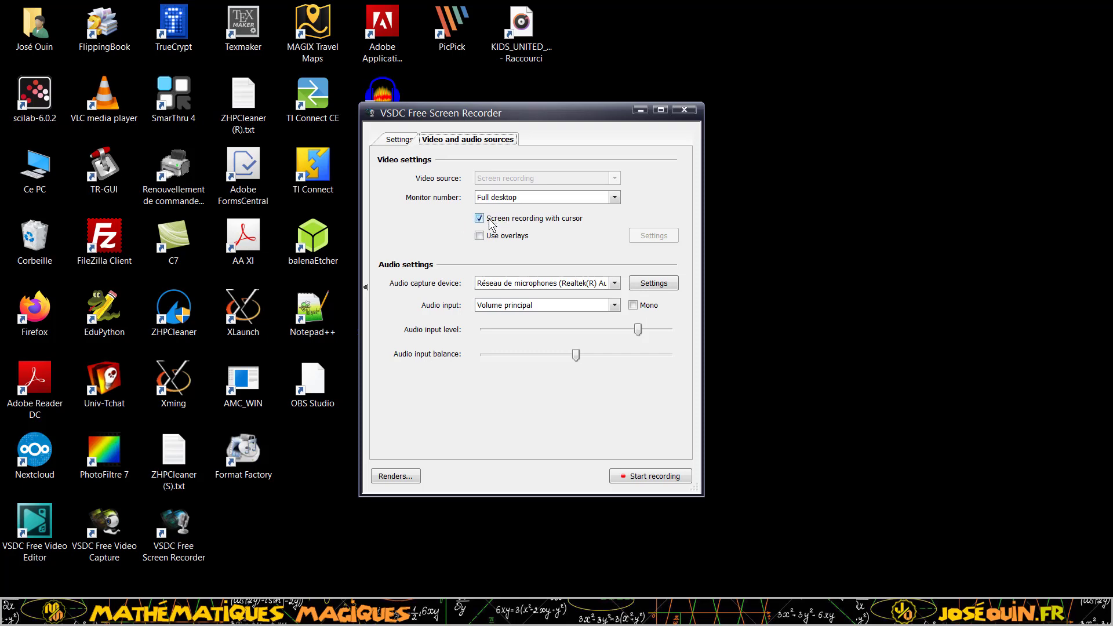
pyautogui.click(398, 140)
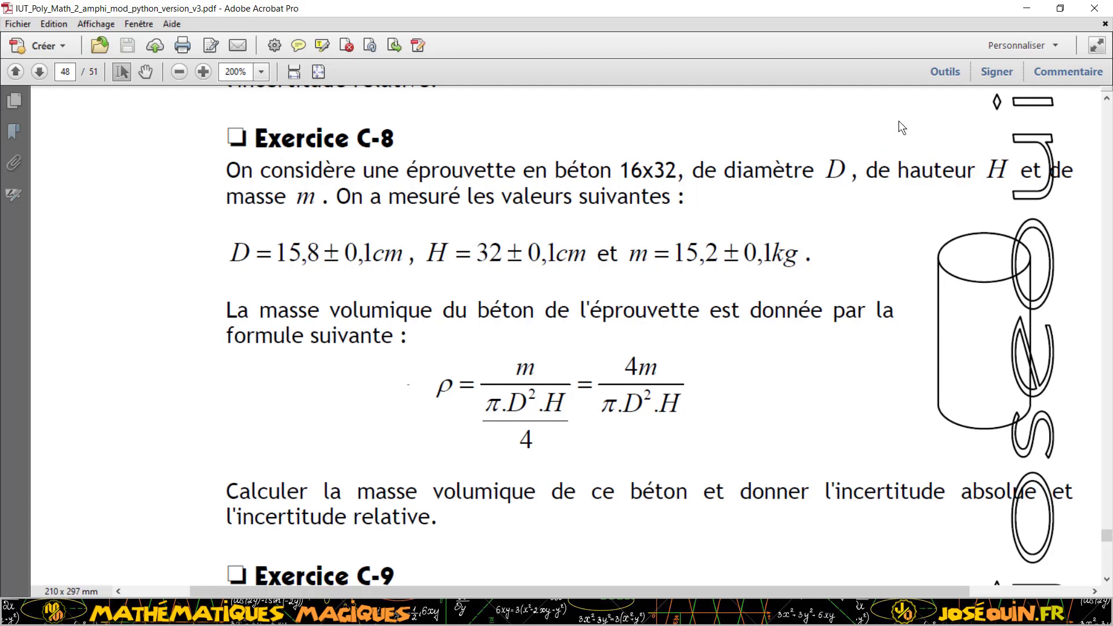
# Preview the material for the recording: the PDF exercise, the Word derivative formulas and the PostBac YouTube playlist, minimizing each window
pyautogui.click(1029, 11)
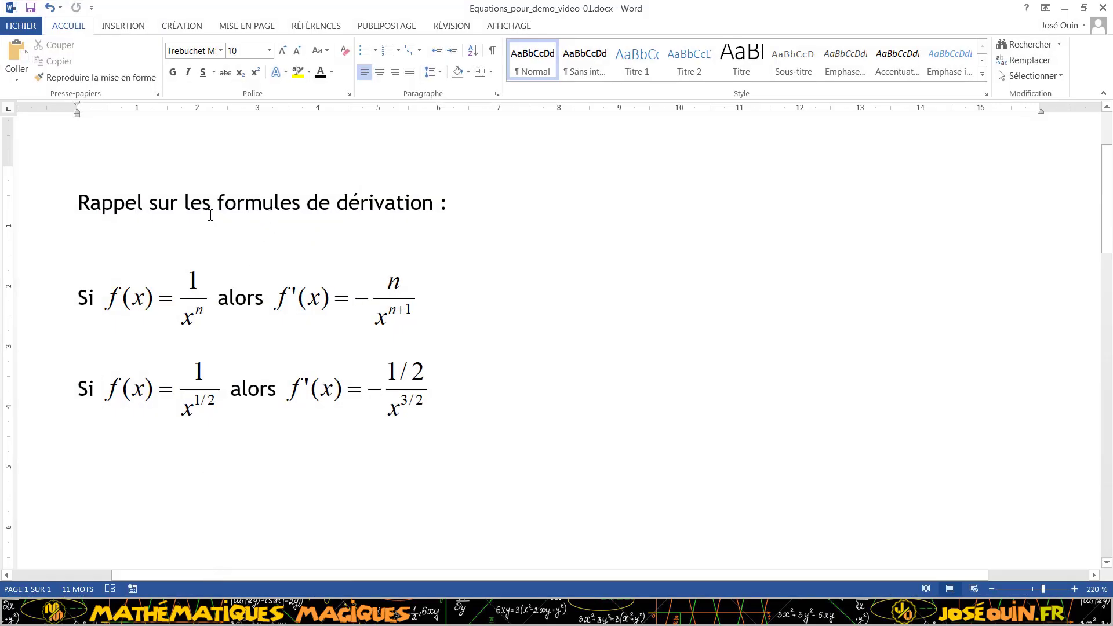
pyautogui.click(361, 324)
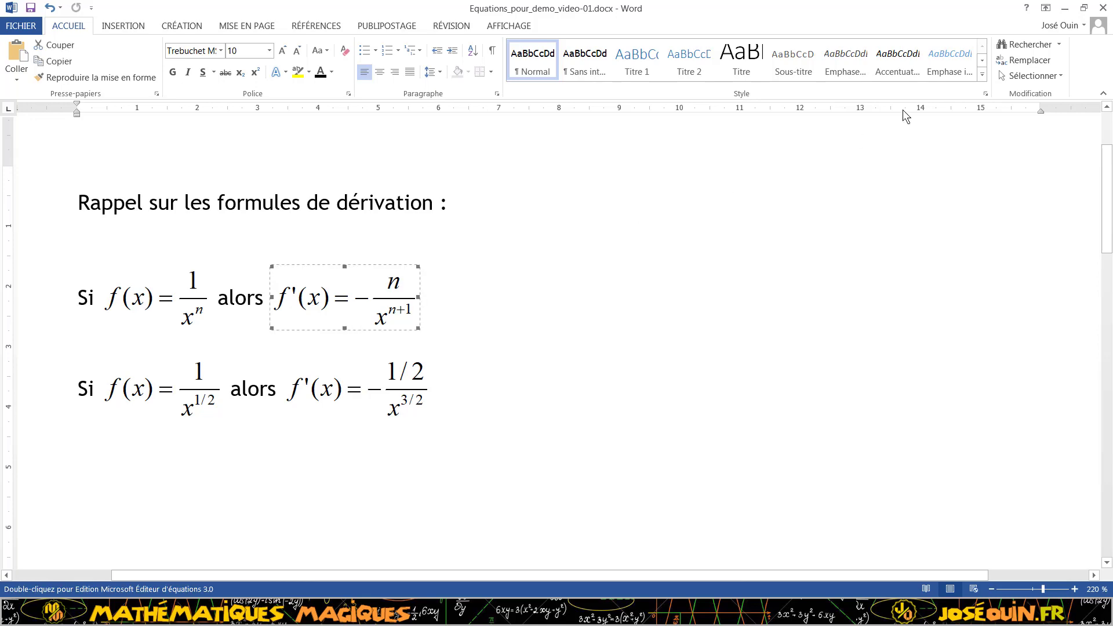
pyautogui.click(1064, 8)
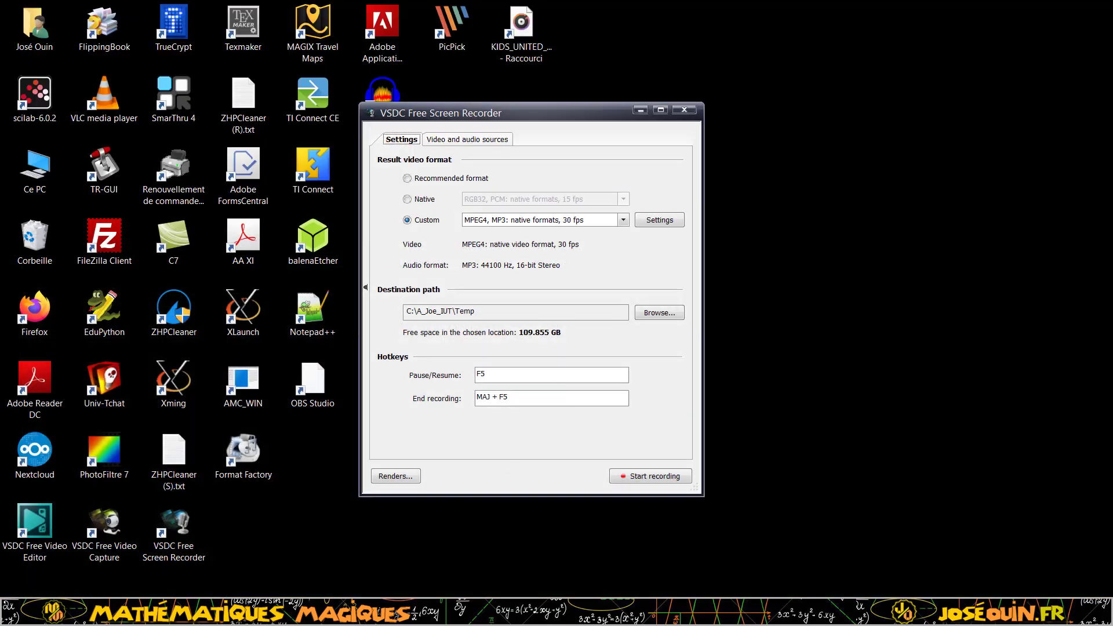
pyautogui.moveTo(235, 612)
pyautogui.click(382, 572)
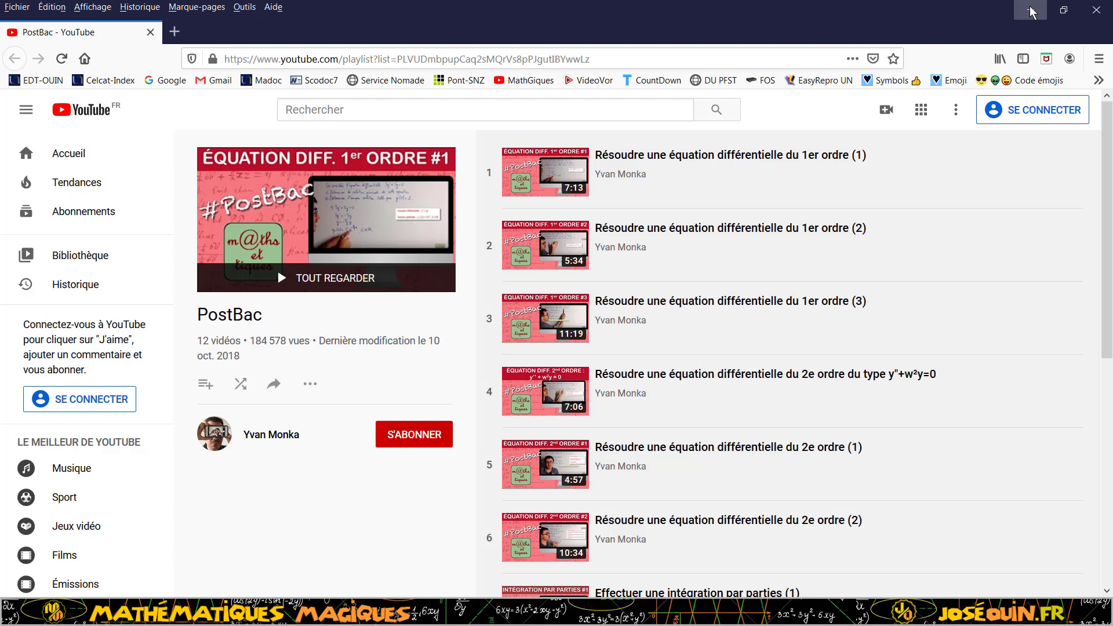
pyautogui.click(1031, 11)
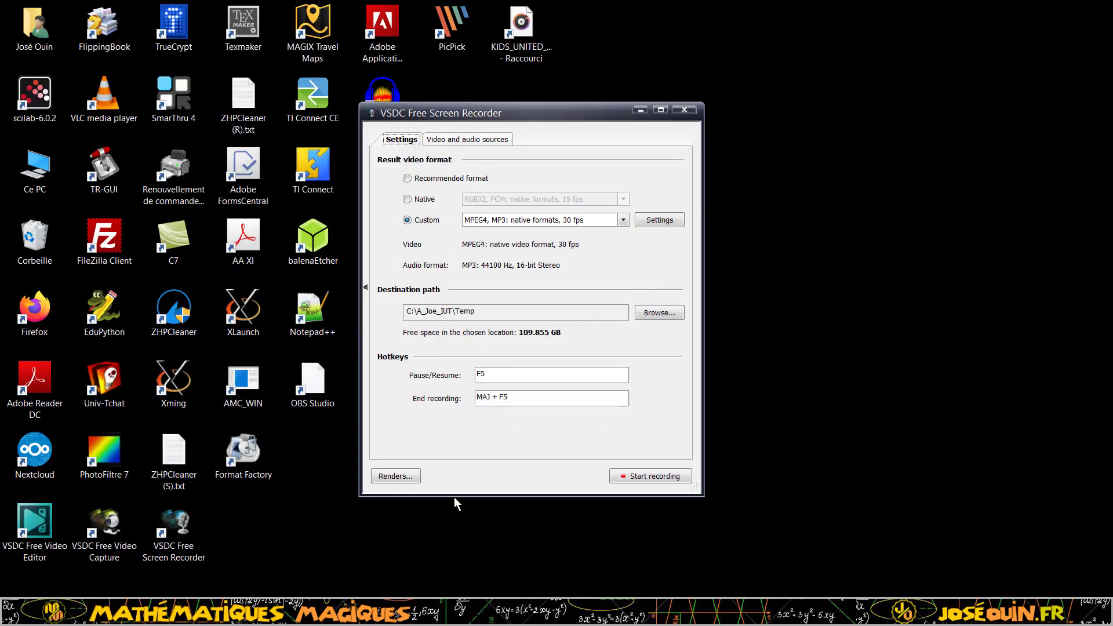
# Start a screen recording with the capture area enlarged to 1920x1080 and close the floating control panel
pyautogui.click(640, 477)
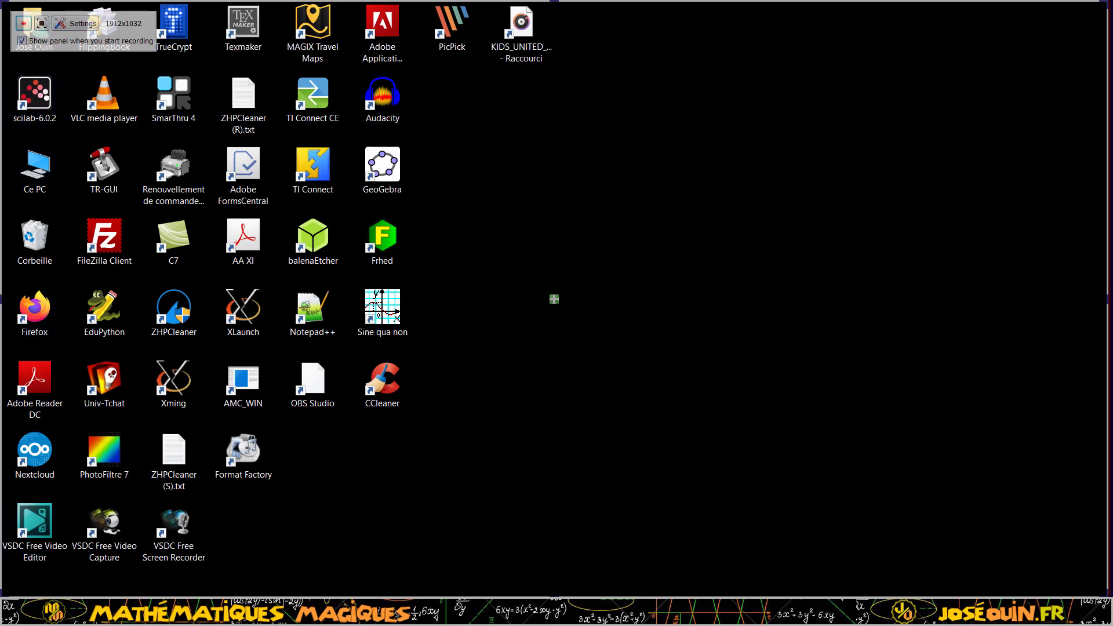
pyautogui.moveTo(3, 592); pyautogui.dragTo(3, 623)
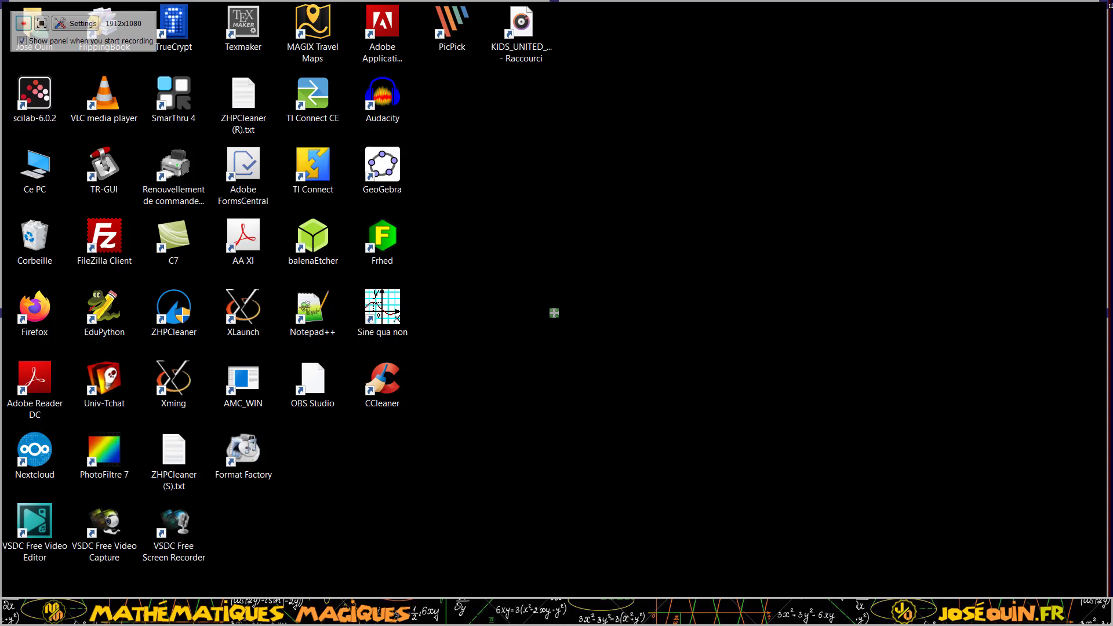
pyautogui.moveTo(1106, 5); pyautogui.dragTo(1109, 5)
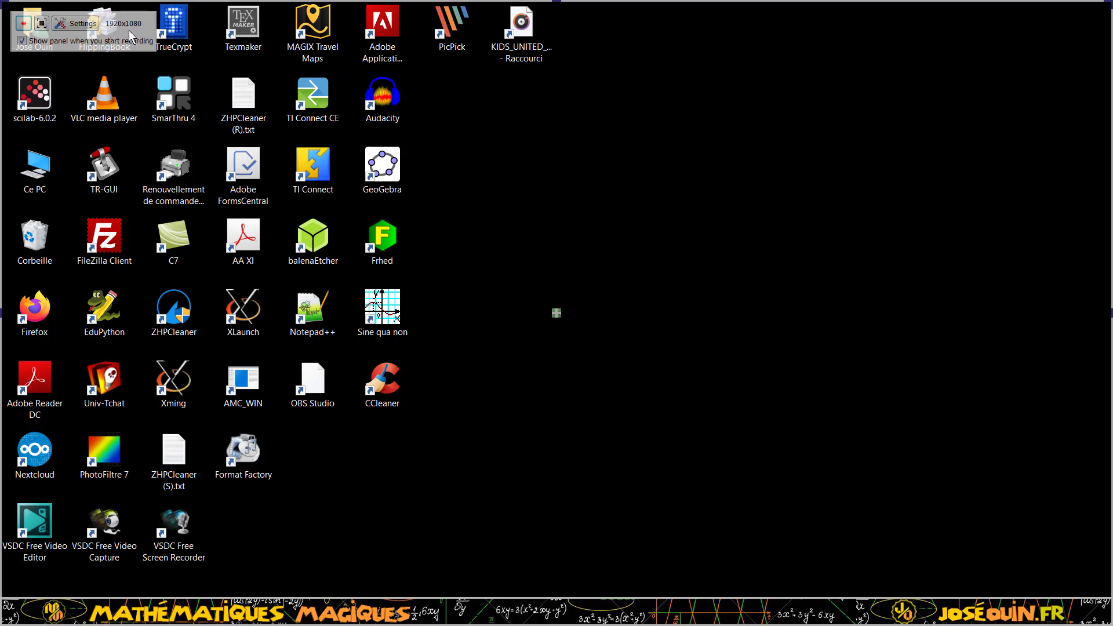
pyautogui.click(24, 27)
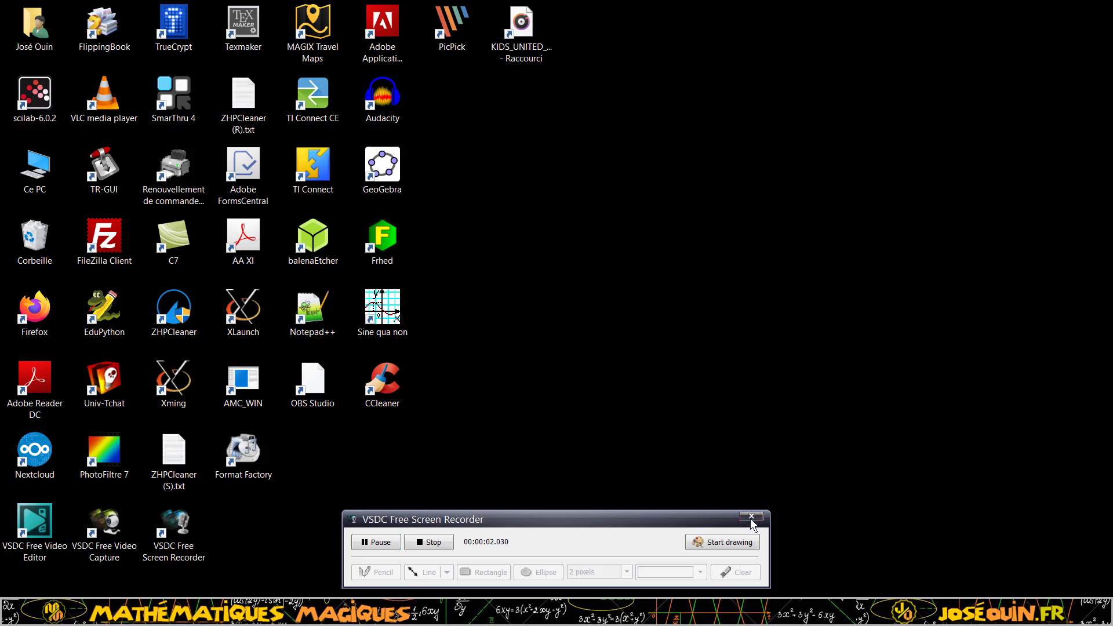
pyautogui.click(752, 518)
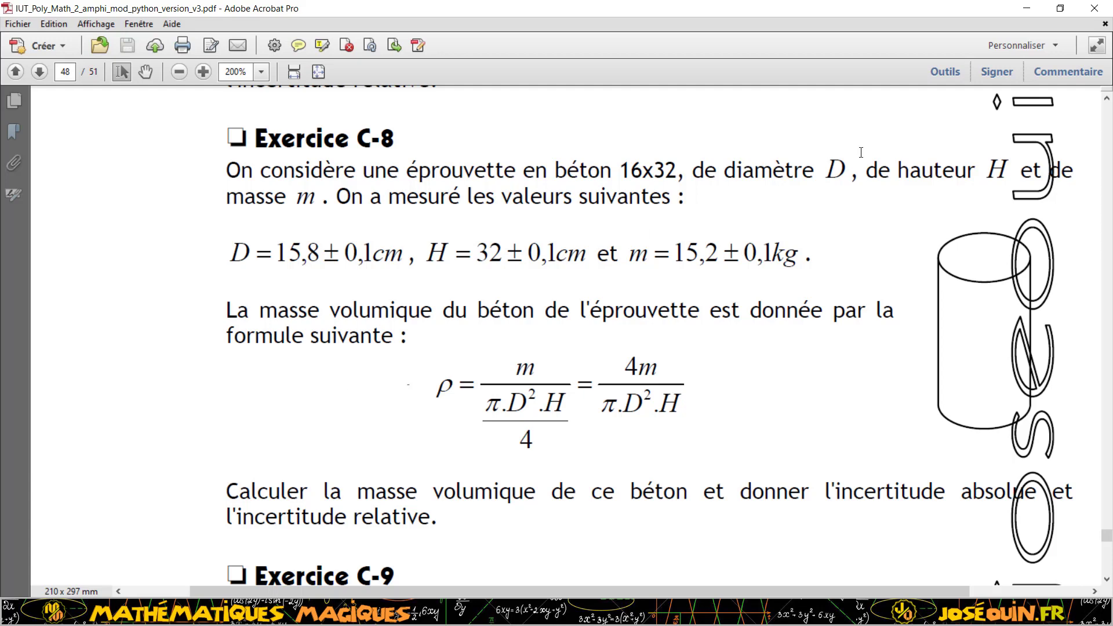
# While recording, present the PDF exercise, the formulas in Equations_pour_demo_video-01.docx and the PostBac YouTube playlist, minimizing each window
pyautogui.click(1026, 11)
pyautogui.moveTo(156, 612)
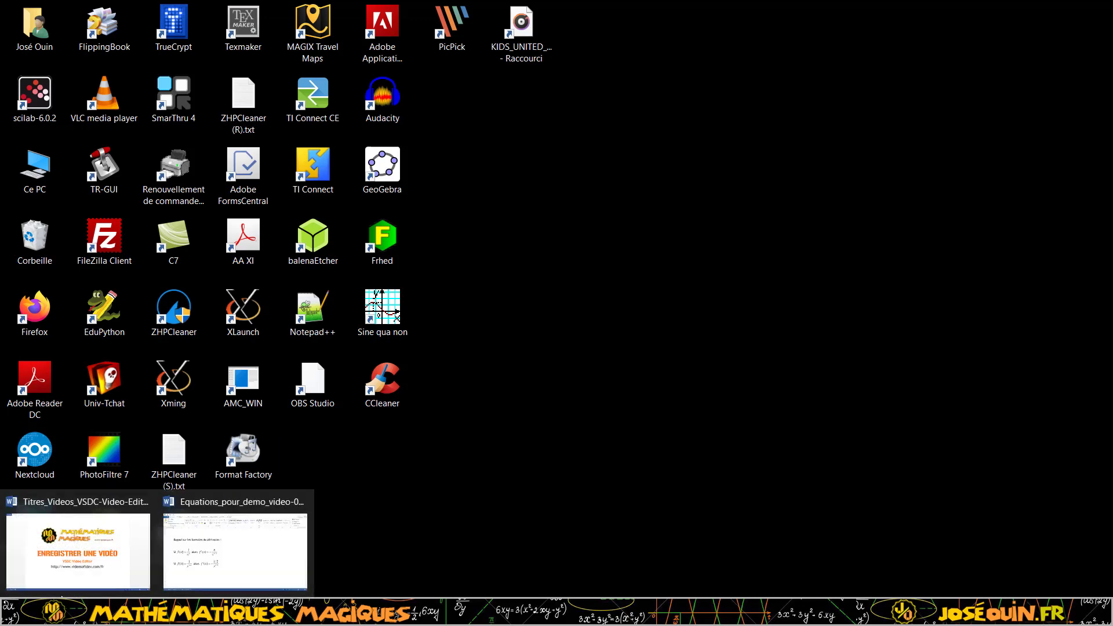
pyautogui.click(180, 572)
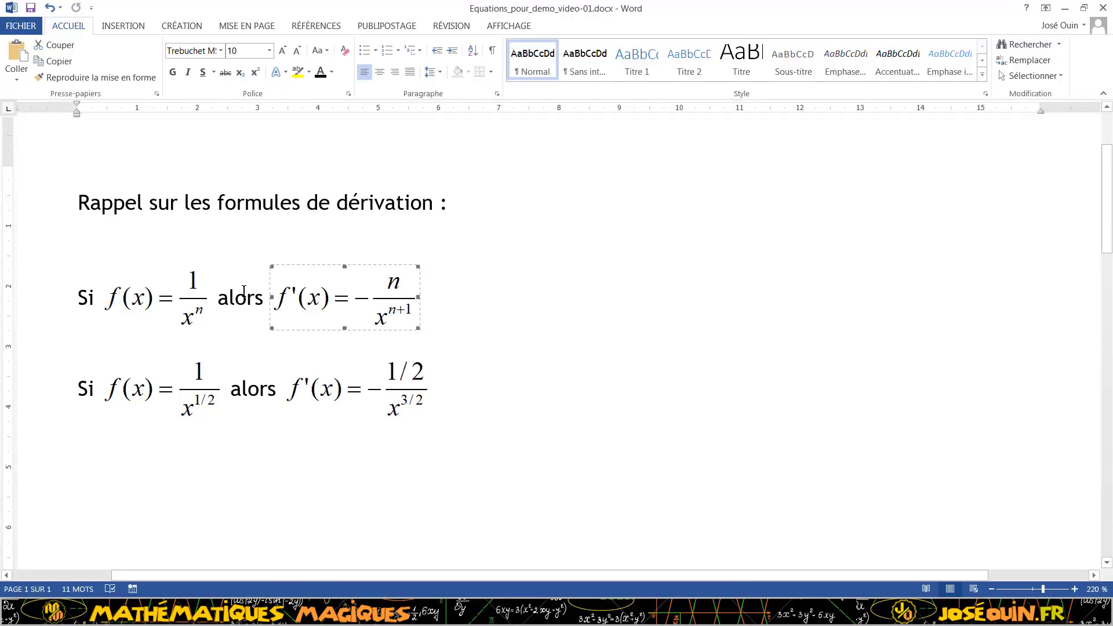
pyautogui.click(209, 297)
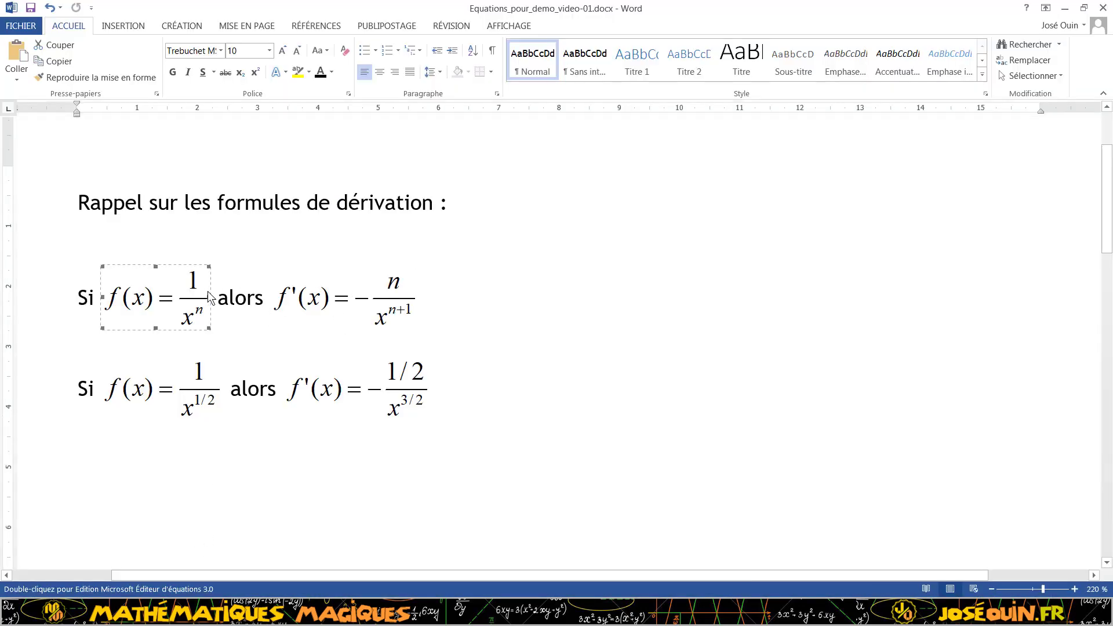
pyautogui.click(238, 248)
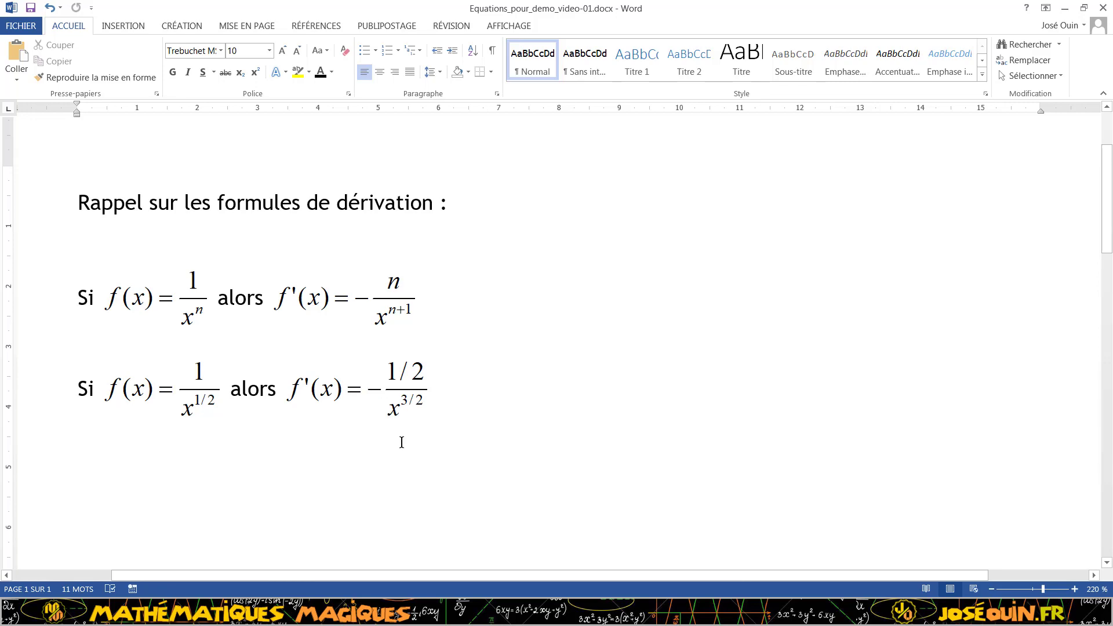
pyautogui.click(1065, 9)
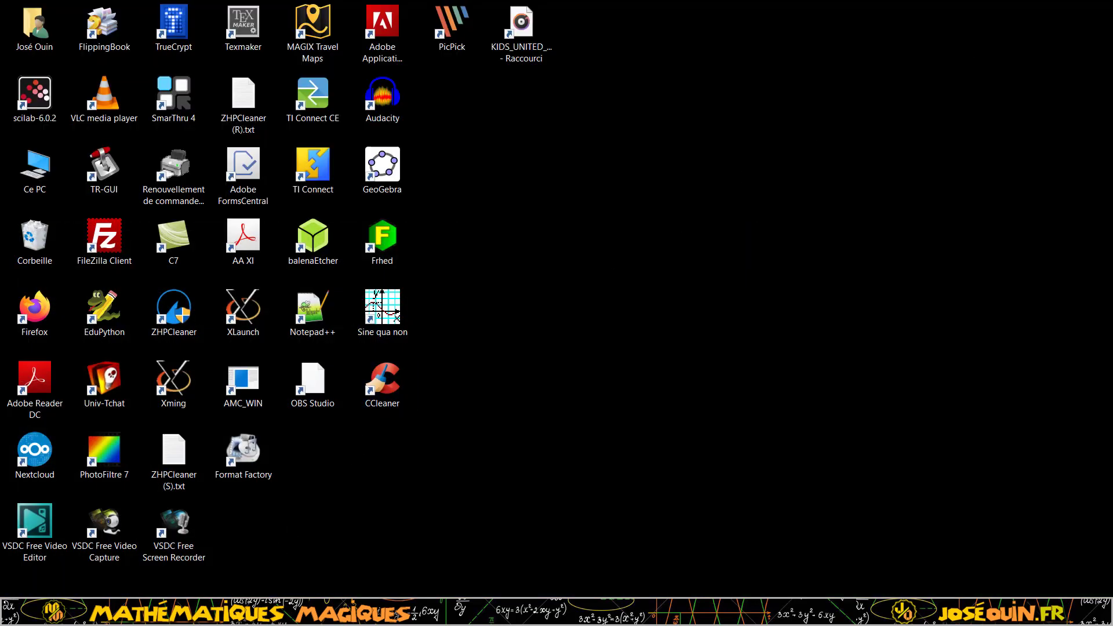
pyautogui.click(360, 571)
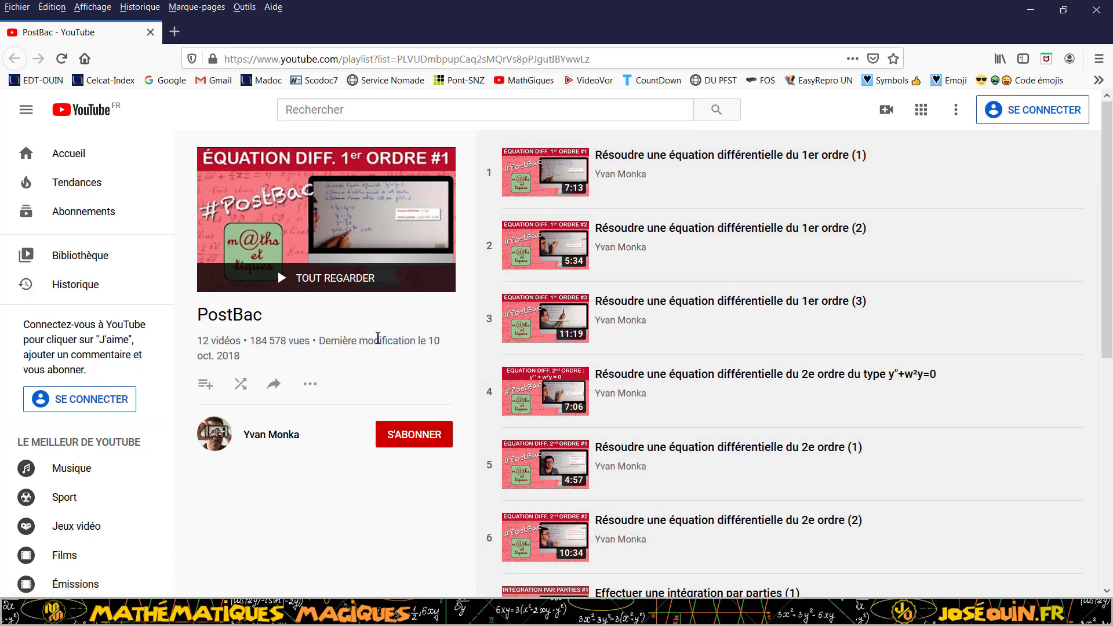
pyautogui.click(1030, 11)
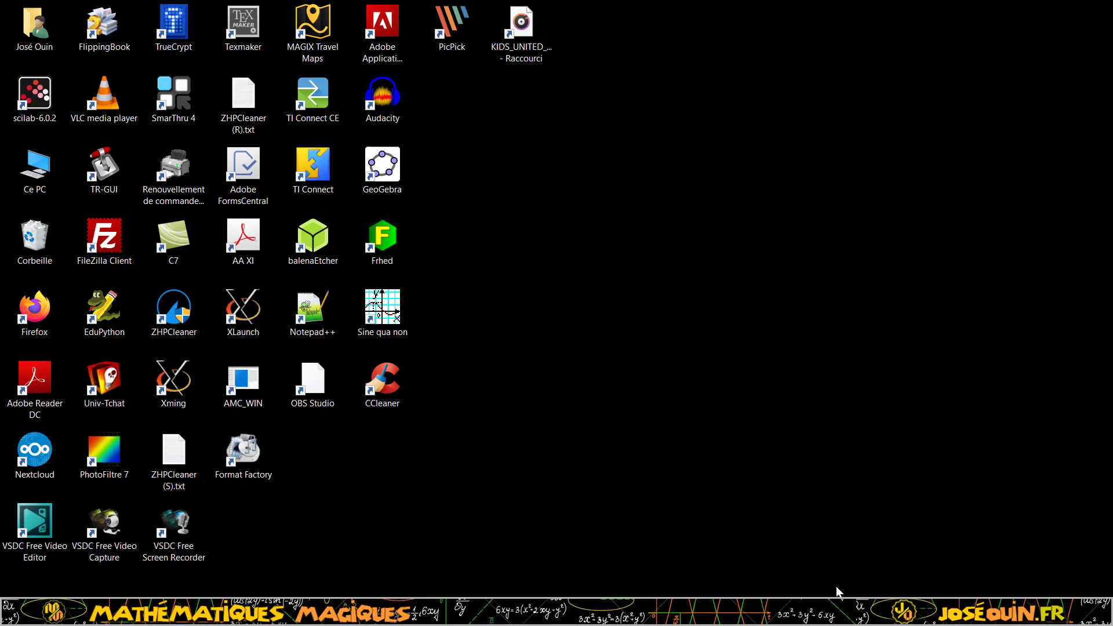
# End the screen recording and close VSDC Free Screen Recorder
pyautogui.hotkey('shift', 'F5')
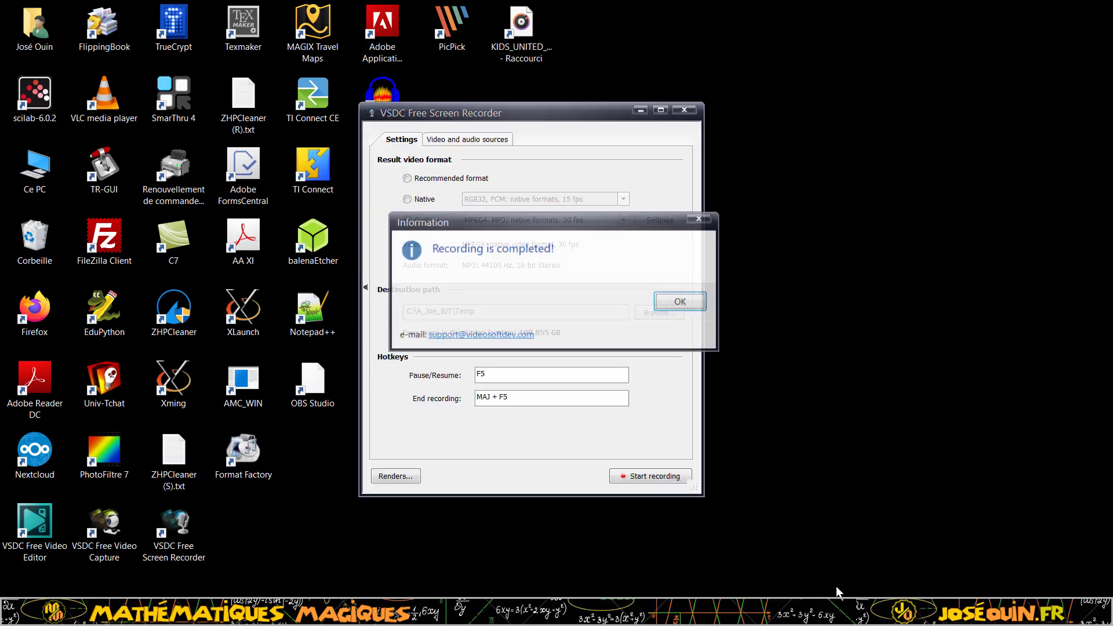
pyautogui.click(687, 306)
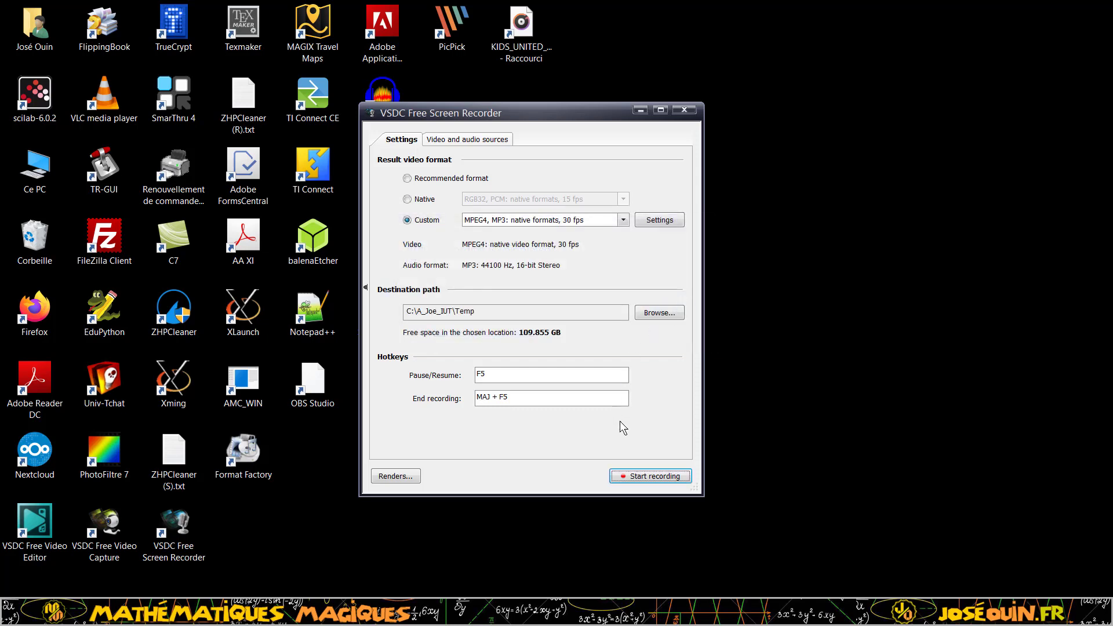
pyautogui.click(686, 112)
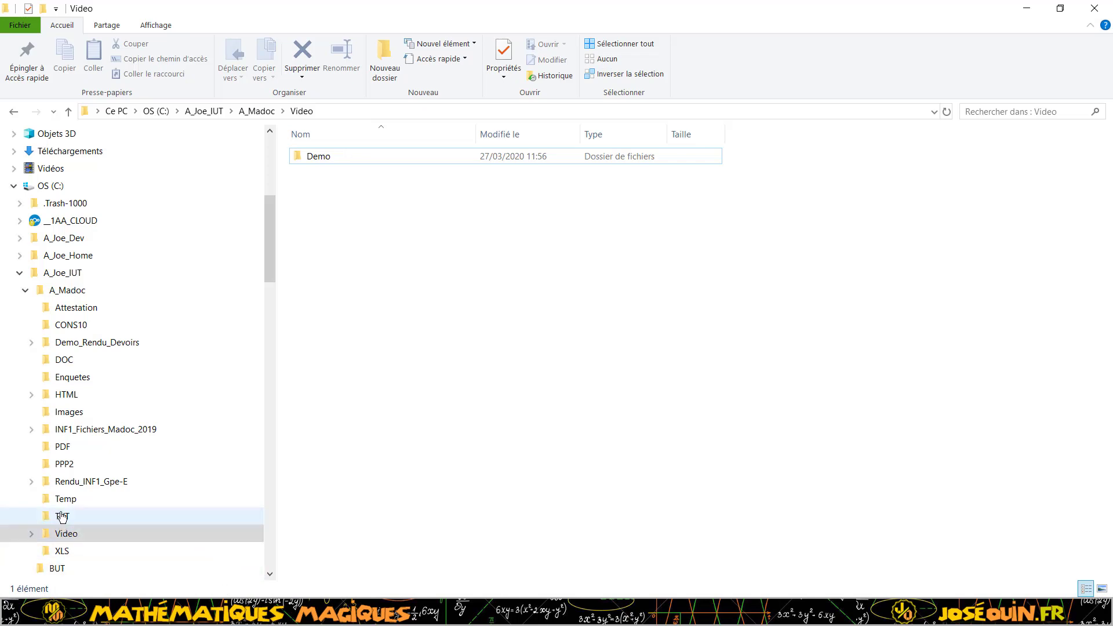
# In File Explorer, open the recording's destination folder C:\A_Joe_IUT\Temp
pyautogui.click(63, 498)
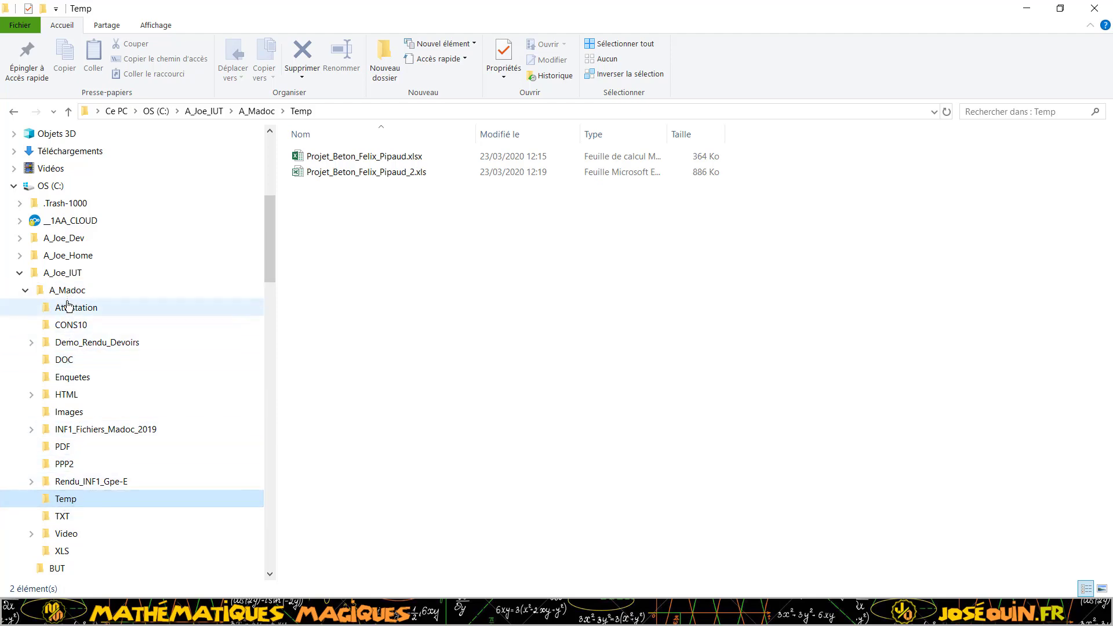
pyautogui.click(68, 273)
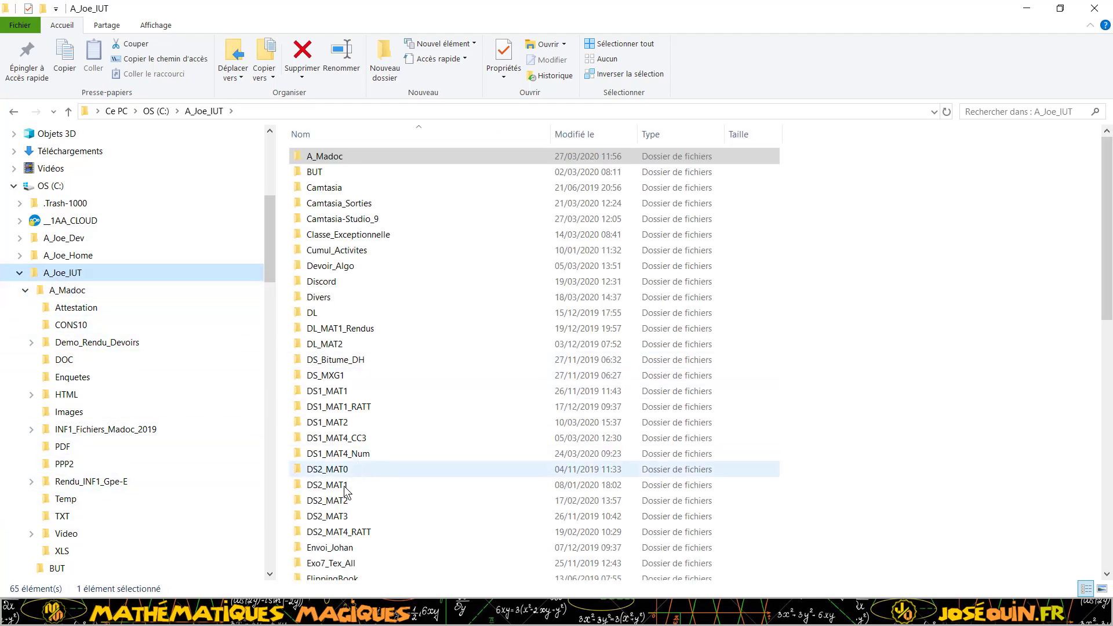
pyautogui.scroll(-6, 346, 492)
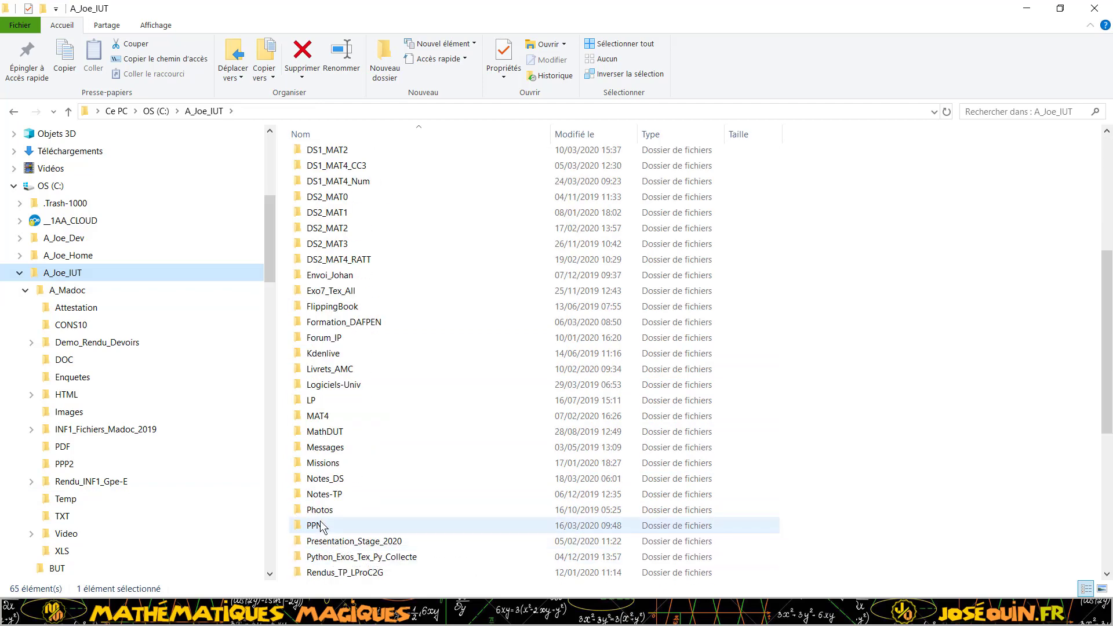
pyautogui.scroll(-2, 323, 463)
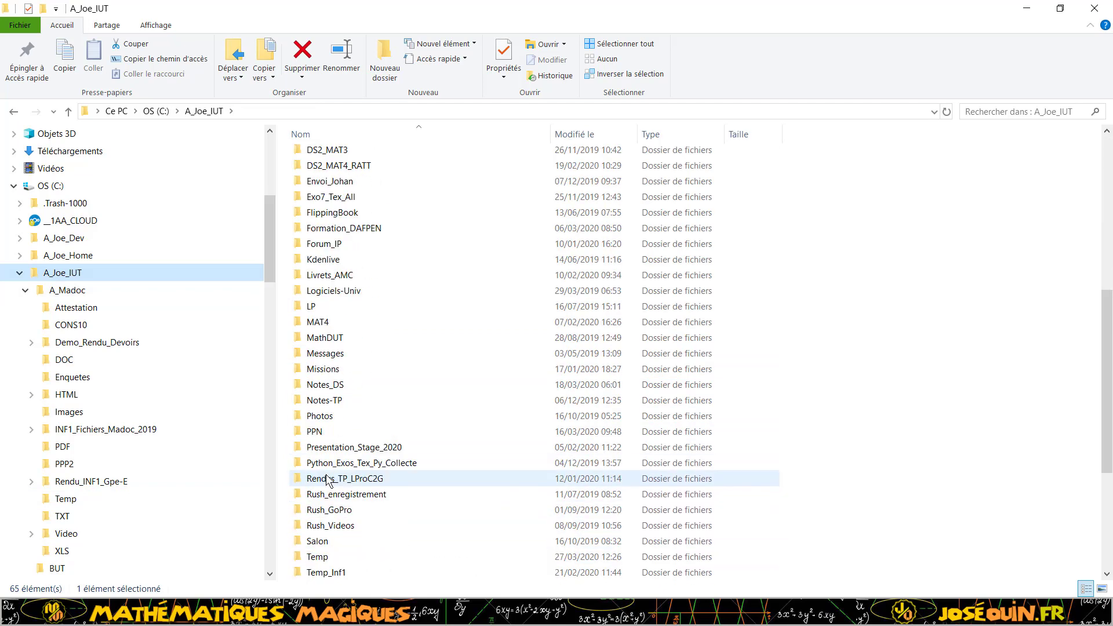
pyautogui.doubleClick(322, 558)
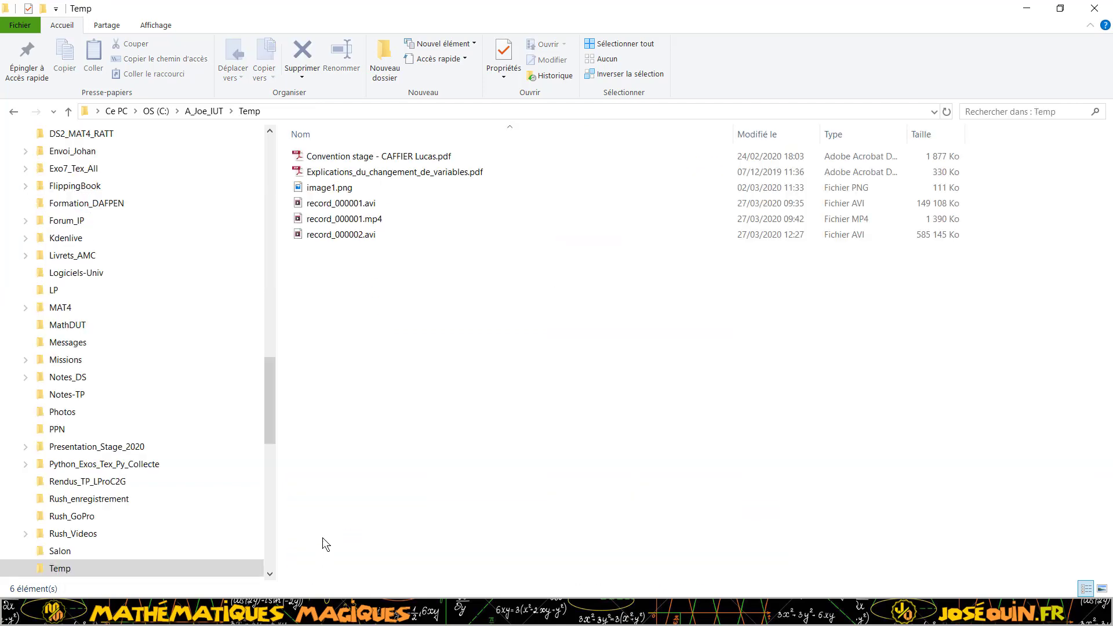
# Check the size and duration of record_000002.avi and play the video
pyautogui.click(360, 238)
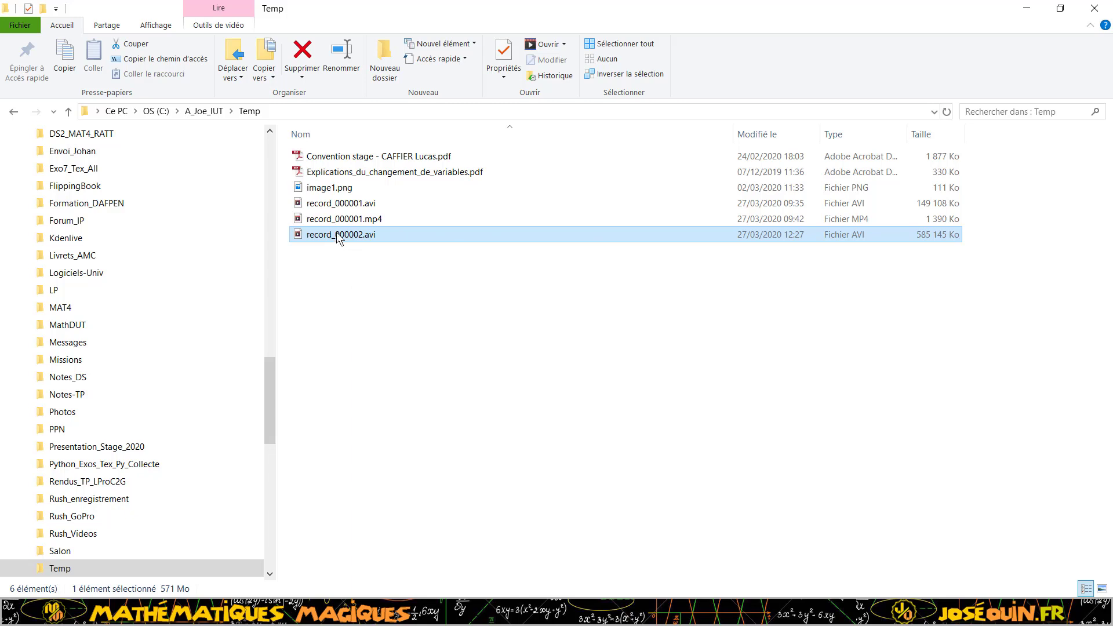
pyautogui.moveTo(341, 224)
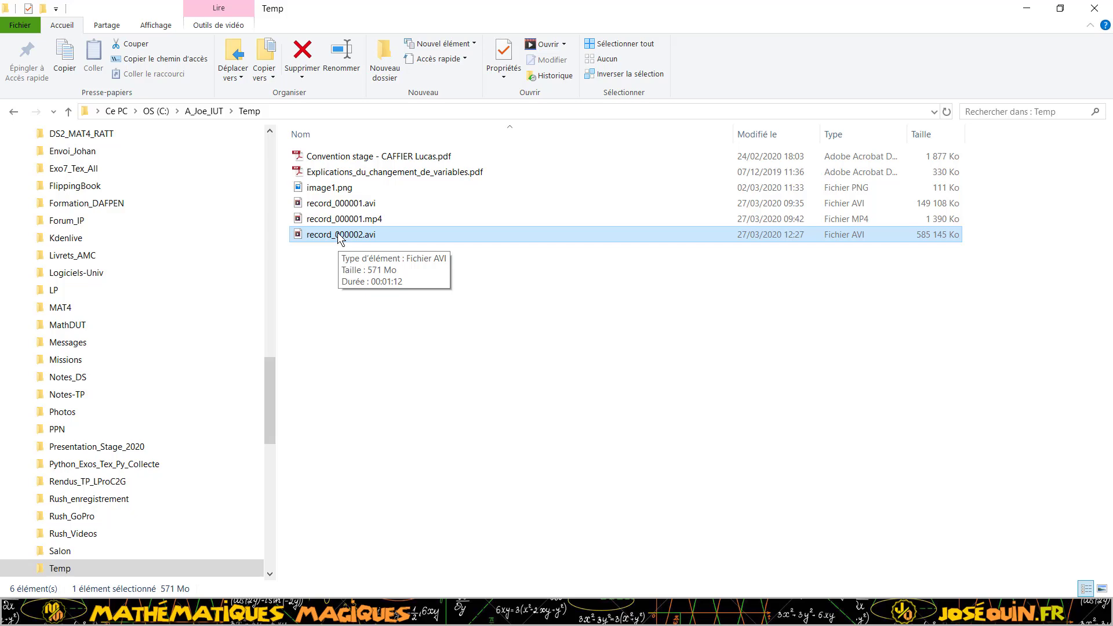
pyautogui.doubleClick(338, 234)
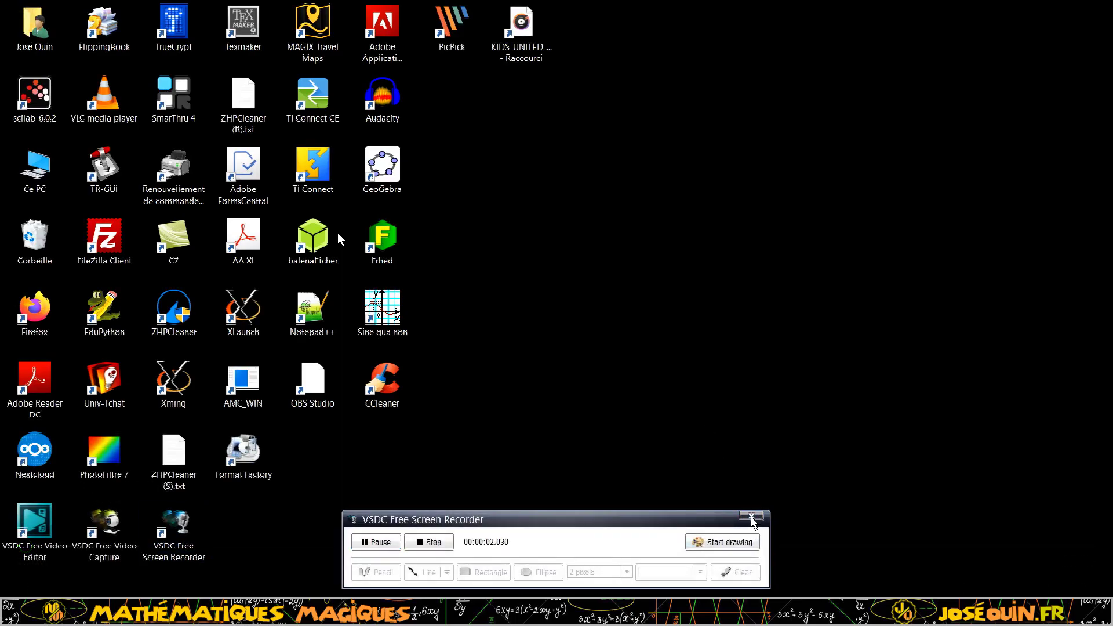
# Watch the opening part of record_000002.avi up to the exercise page and close the video player
pyautogui.moveTo(336, 237)
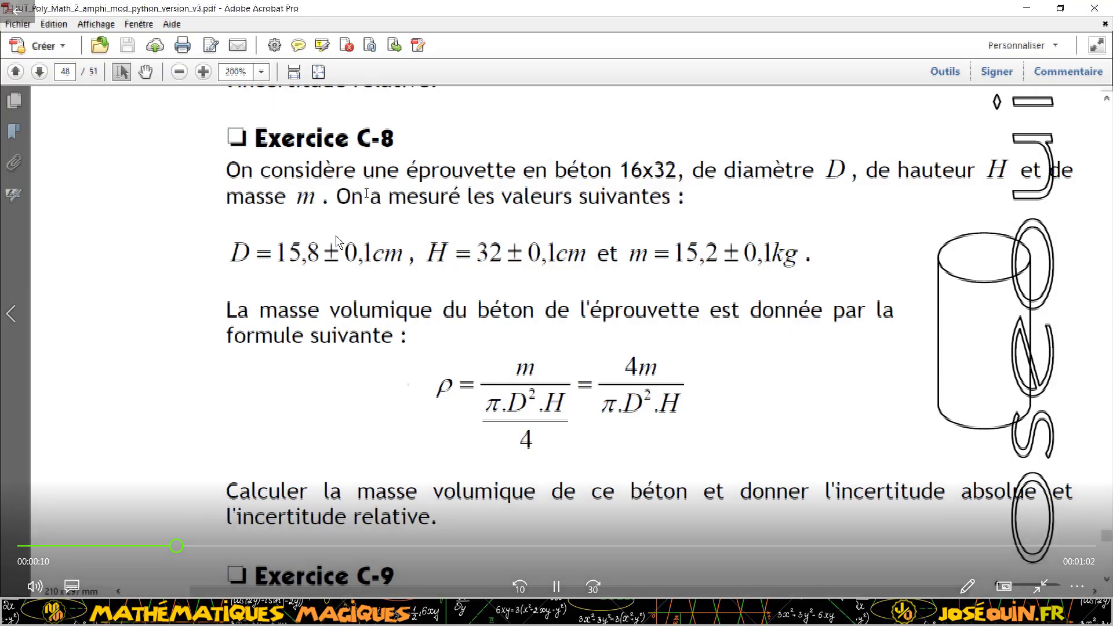
pyautogui.moveTo(396, 220)
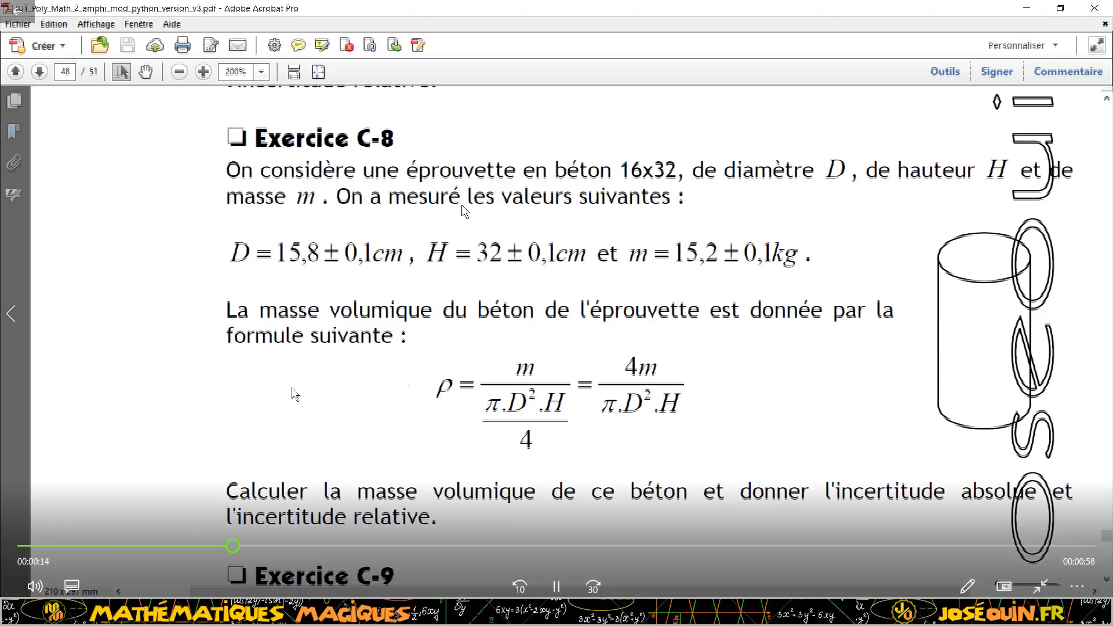
pyautogui.click(1094, 8)
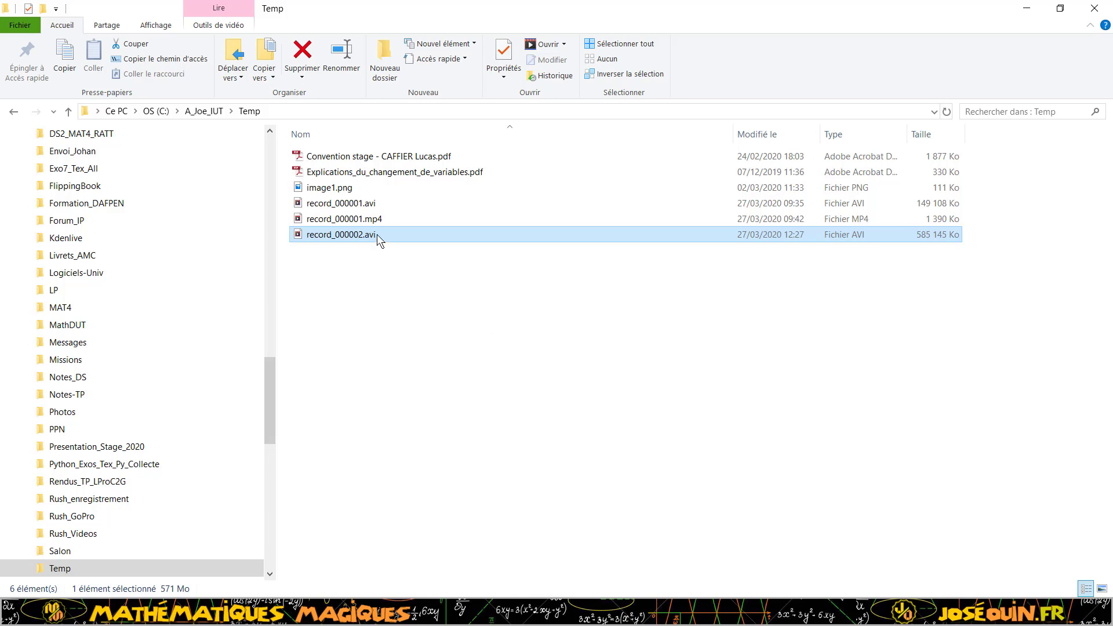
pyautogui.moveTo(377, 235)
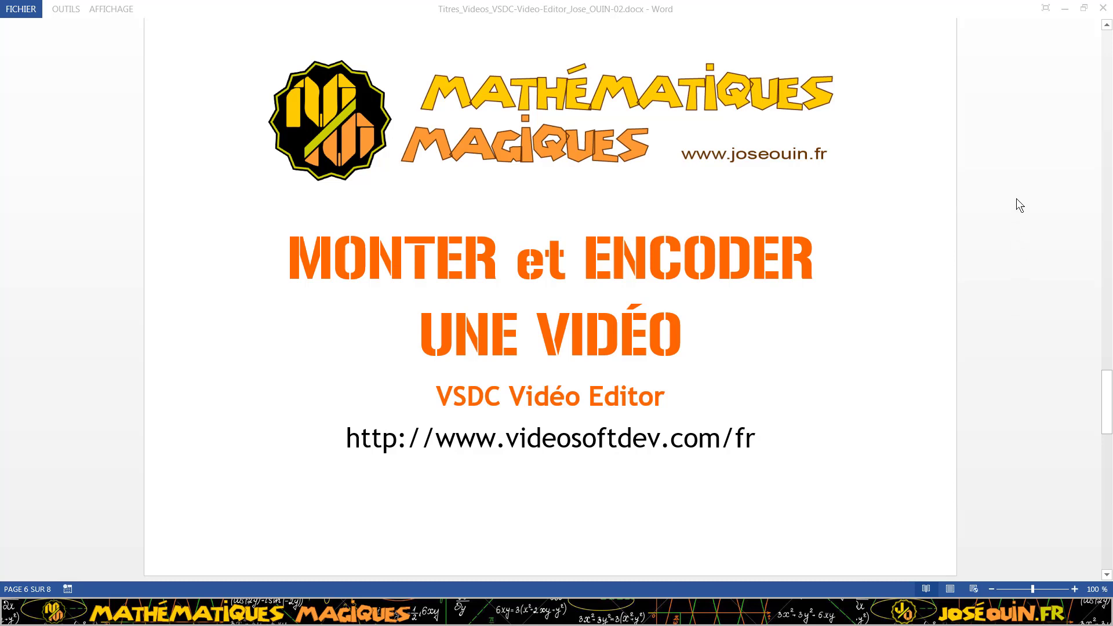
# Minimize the Word title page and compare the file sizes of record_000001.avi, record_000001.mp4 and record_000002.avi in the Temp folder
pyautogui.click(1065, 9)
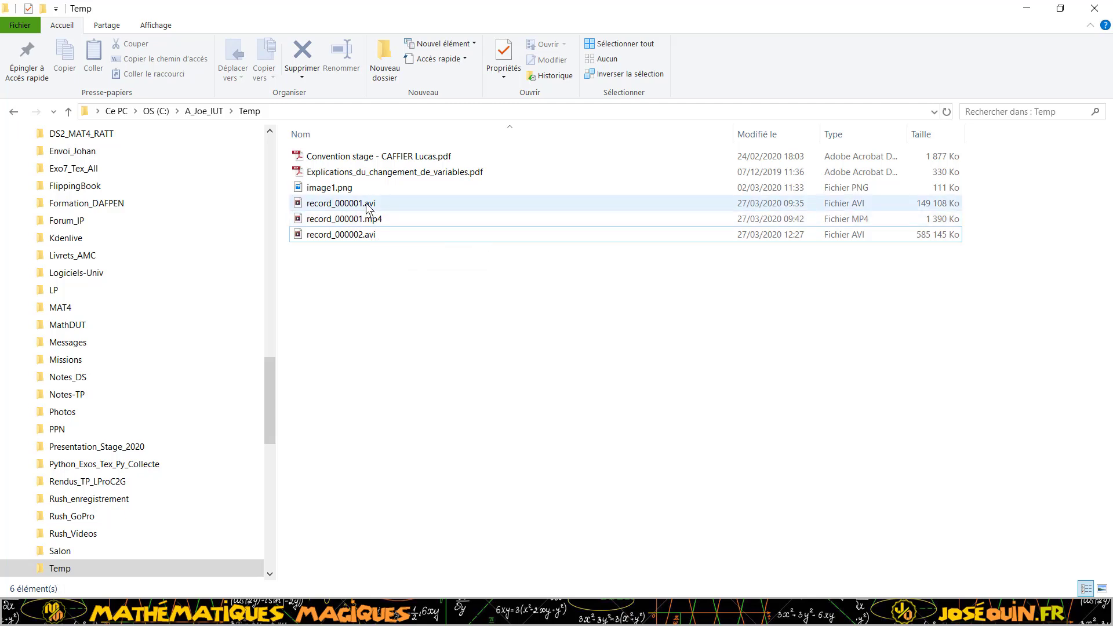
pyautogui.moveTo(365, 208)
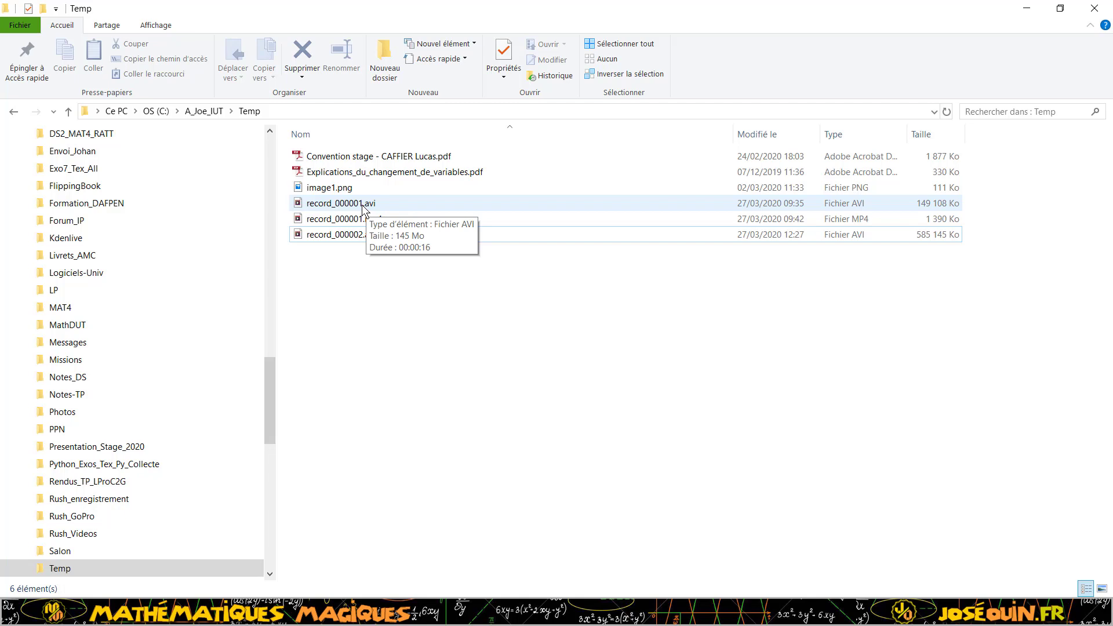
pyautogui.click(365, 208)
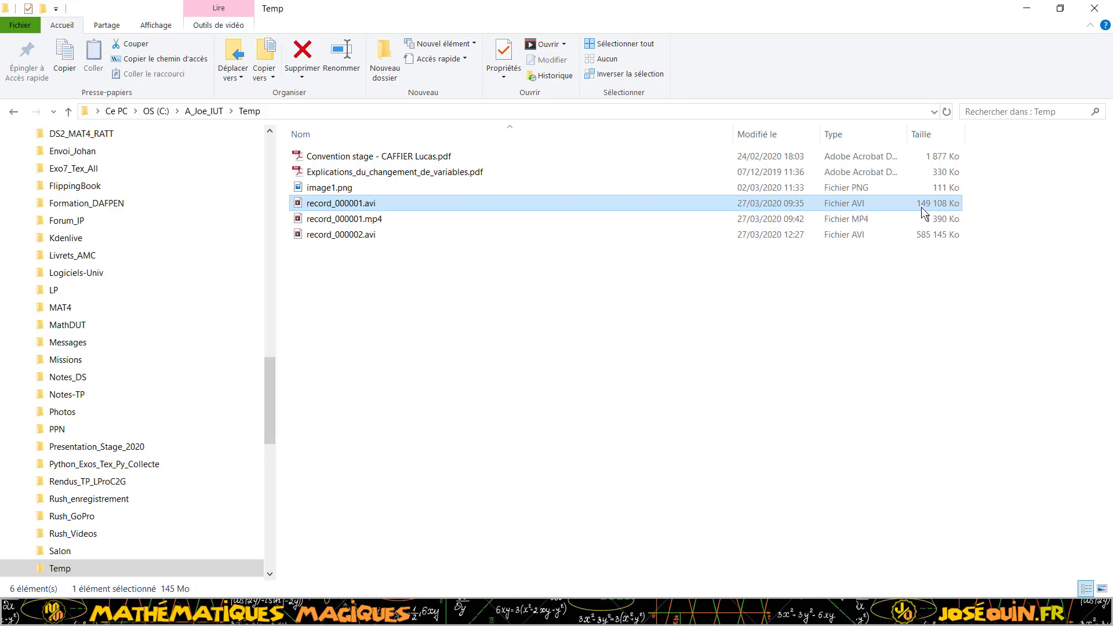
pyautogui.click(369, 224)
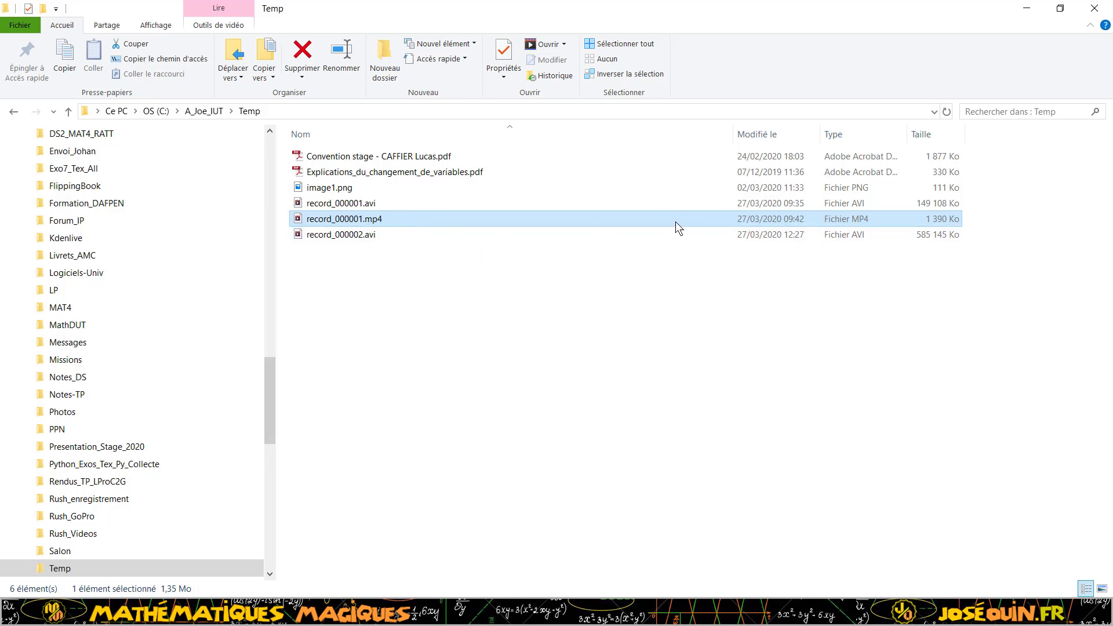
pyautogui.moveTo(633, 225)
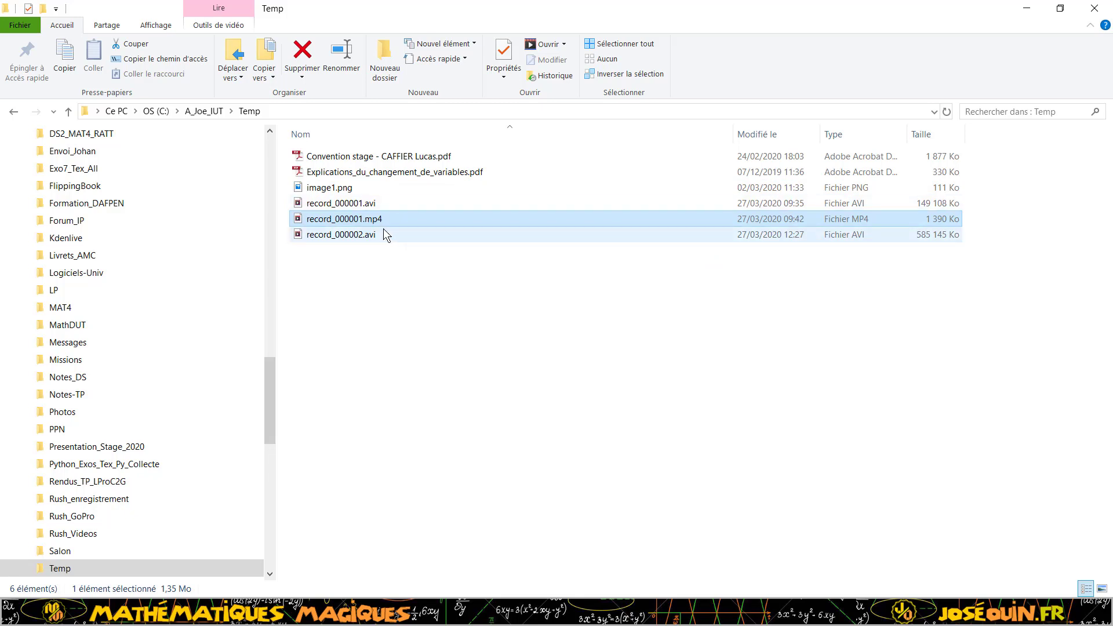
pyautogui.moveTo(382, 229)
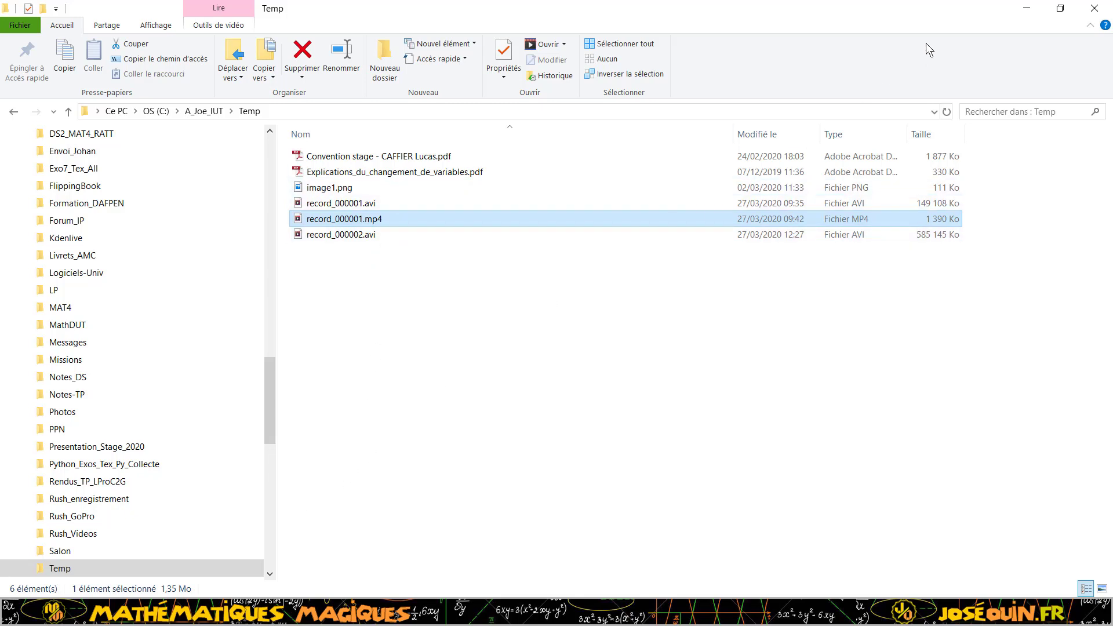
pyautogui.click(1027, 8)
pyautogui.click(346, 235)
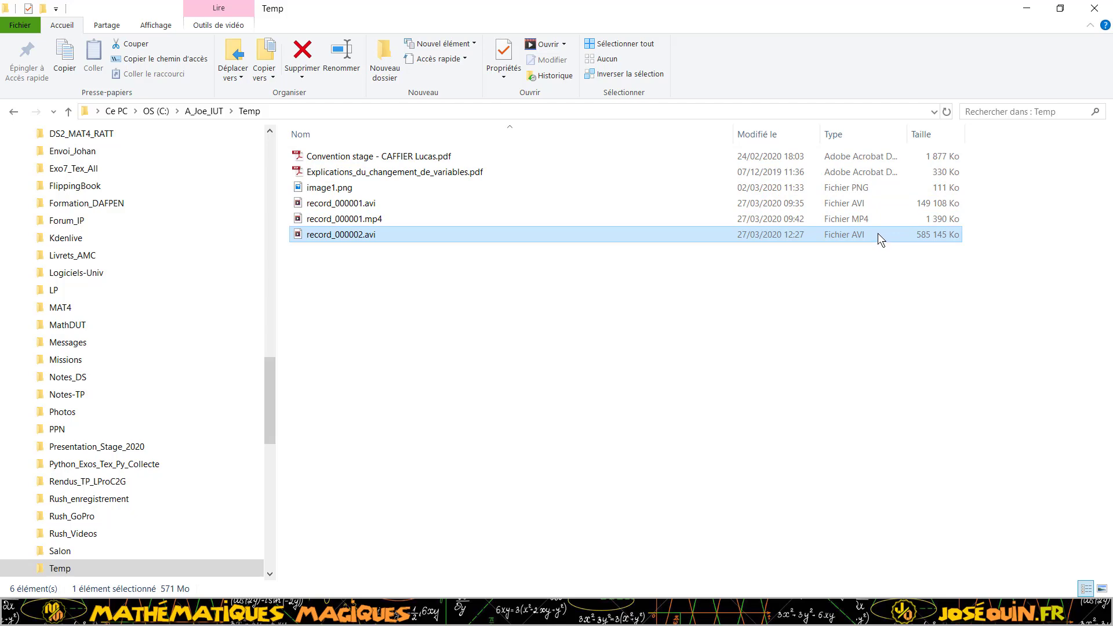
# Switch to VSDC Free Video Editor from the desktop, dismissing its Pro version offer and enlarging its window
pyautogui.click(1027, 8)
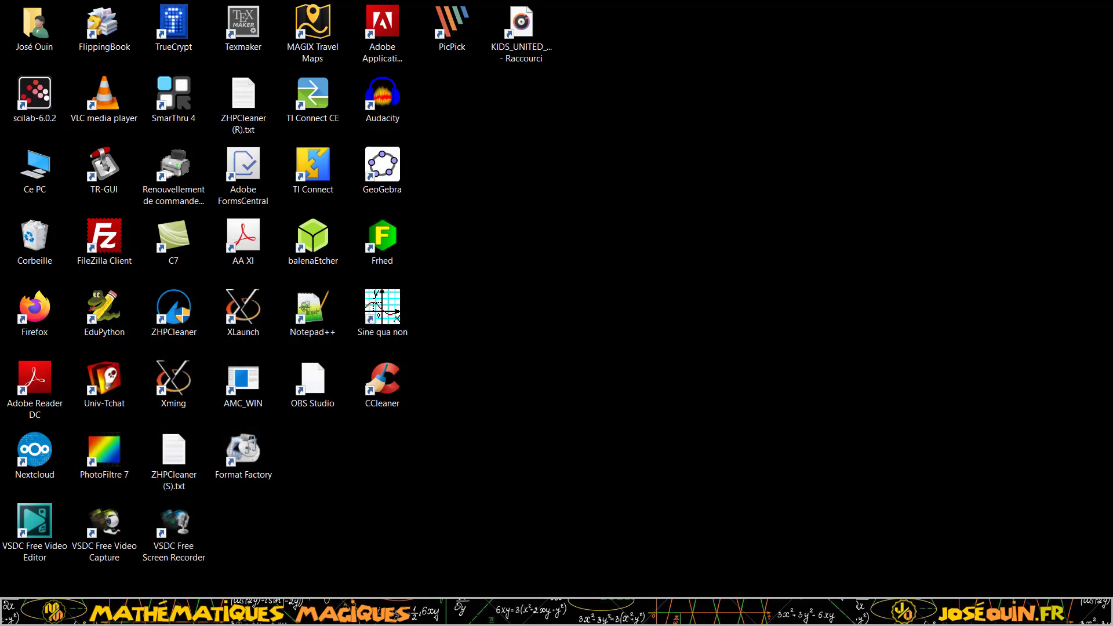
pyautogui.doubleClick(37, 530)
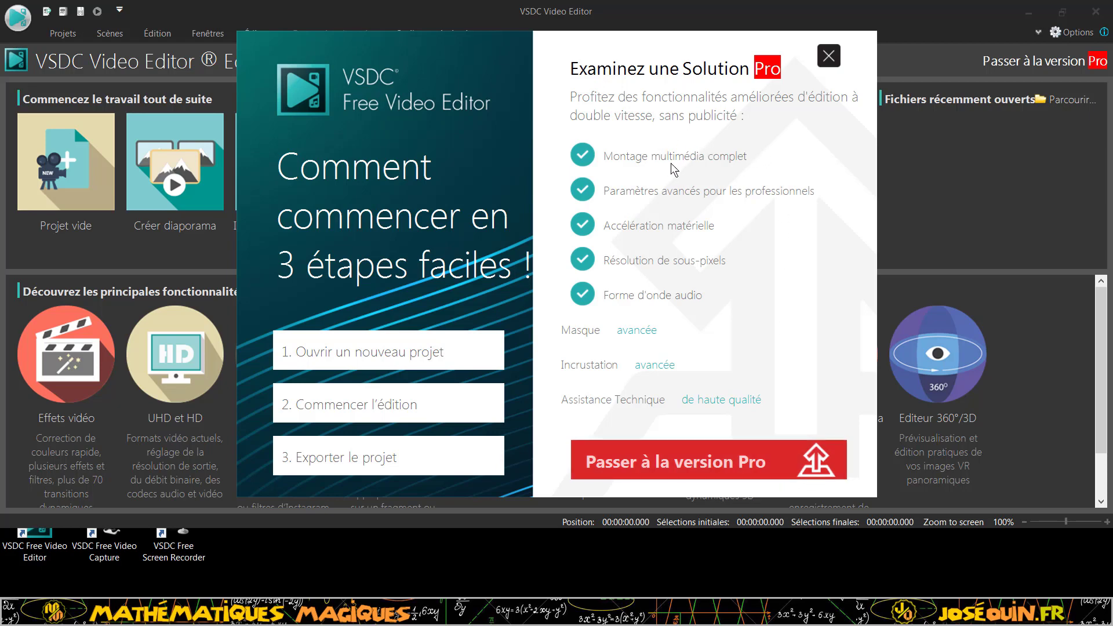
pyautogui.click(829, 56)
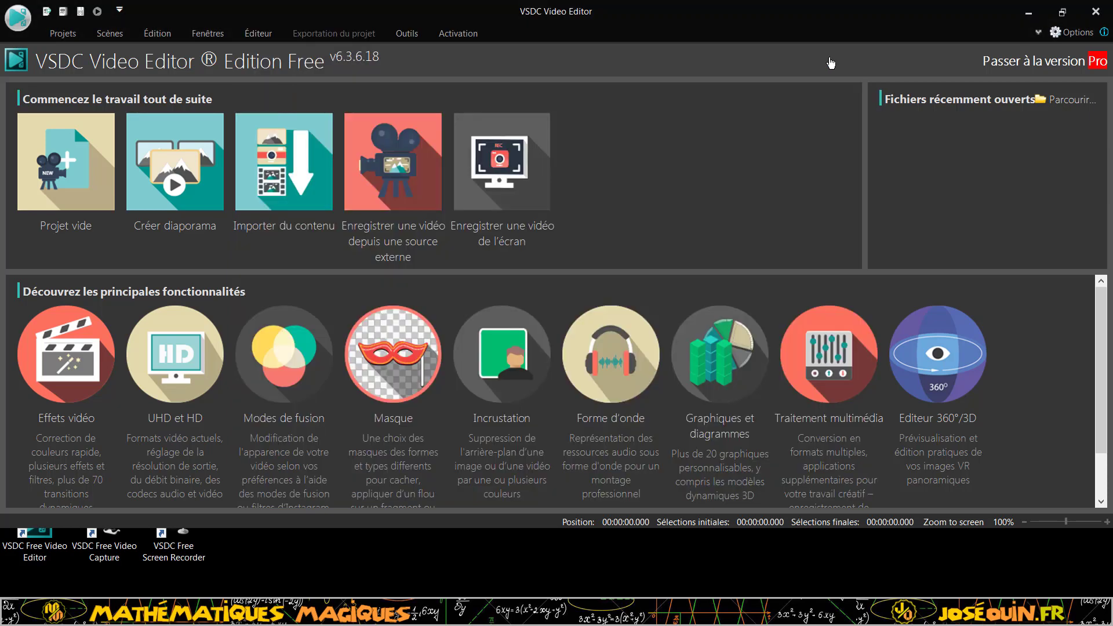
pyautogui.click(1063, 13)
pyautogui.click(1004, 58)
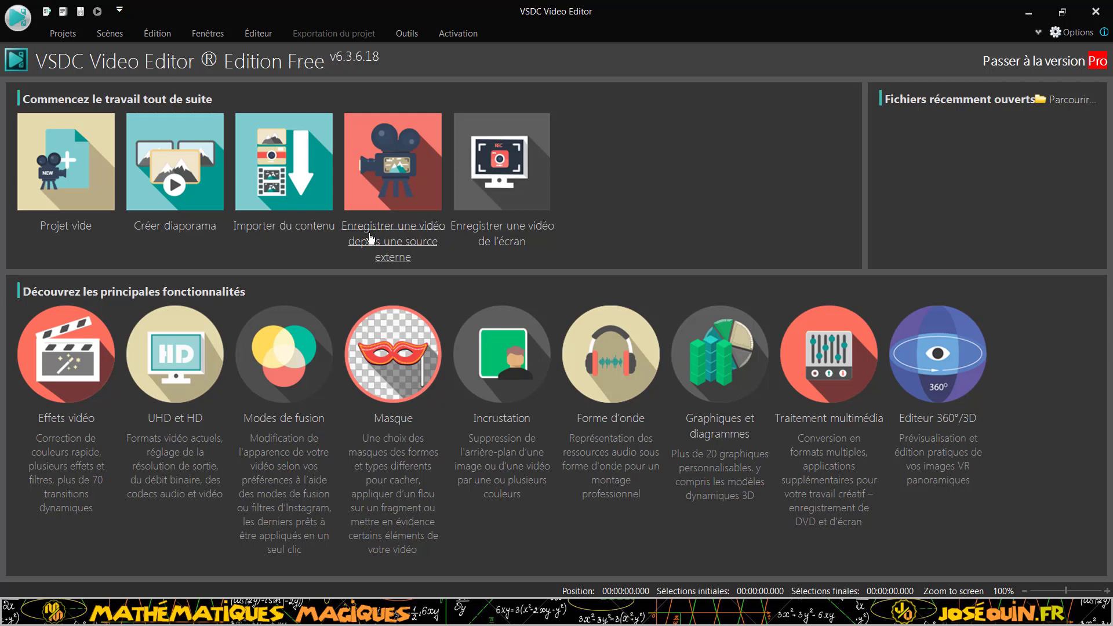
# Import record_000002.avi from the Temp folder as a new project, accepting the Full HD 1920x1080 and 30 images/s settings
pyautogui.click(284, 232)
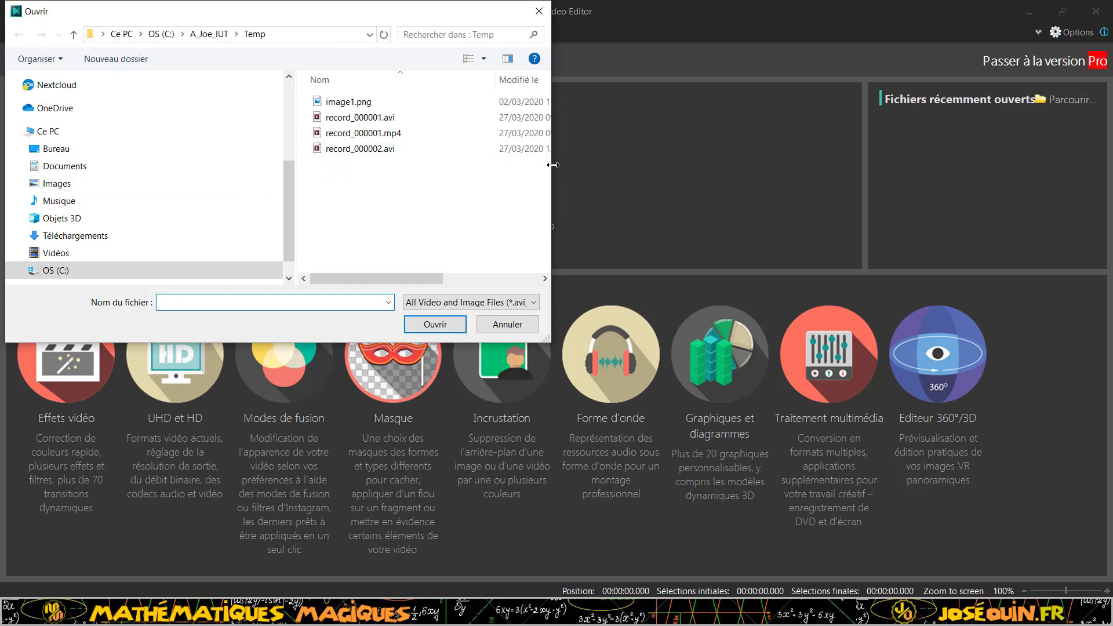
pyautogui.moveTo(552, 166); pyautogui.dragTo(711, 165)
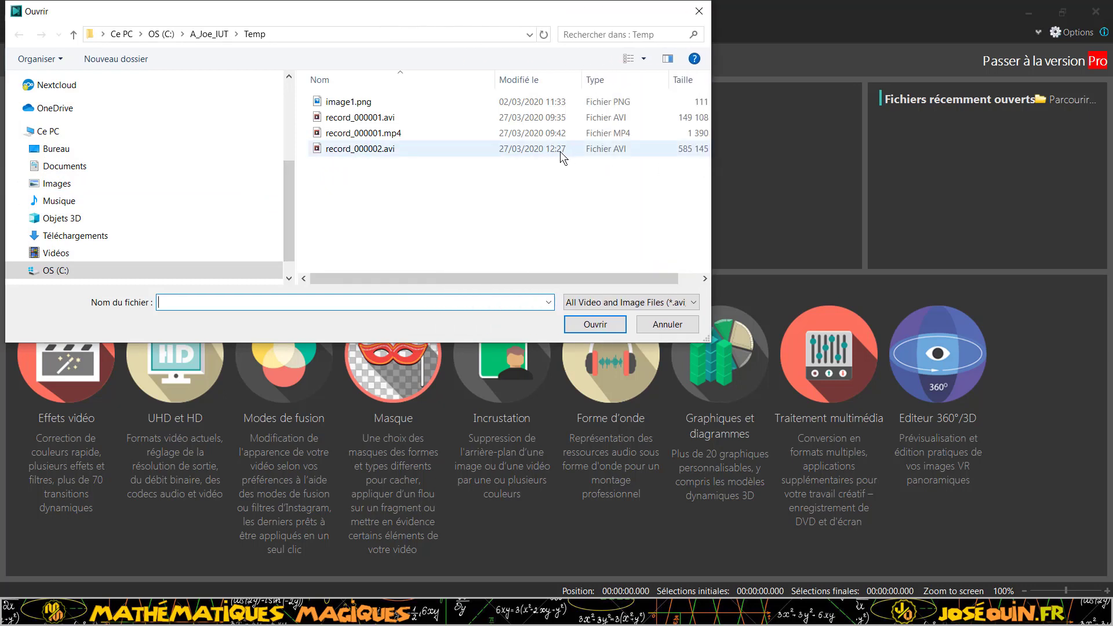
pyautogui.click(368, 155)
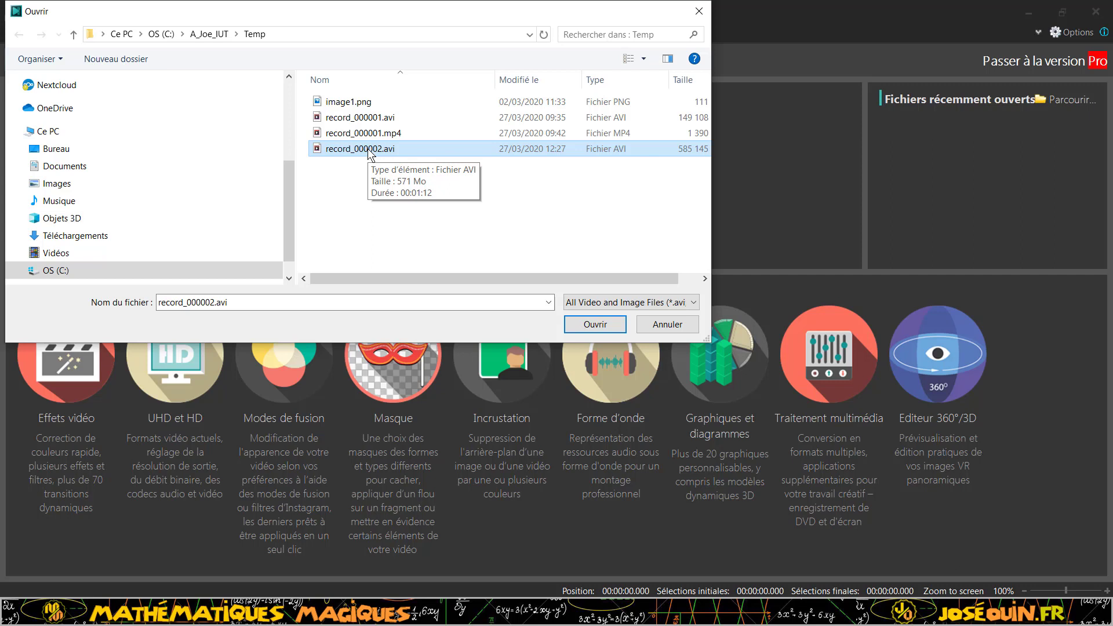
pyautogui.click(609, 324)
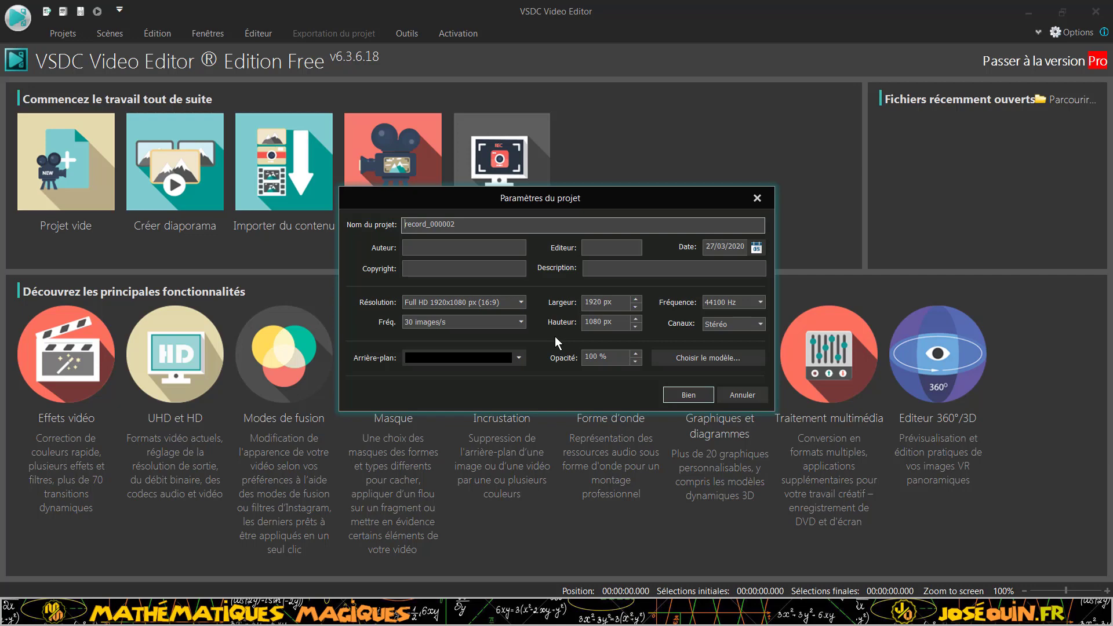
pyautogui.click(690, 394)
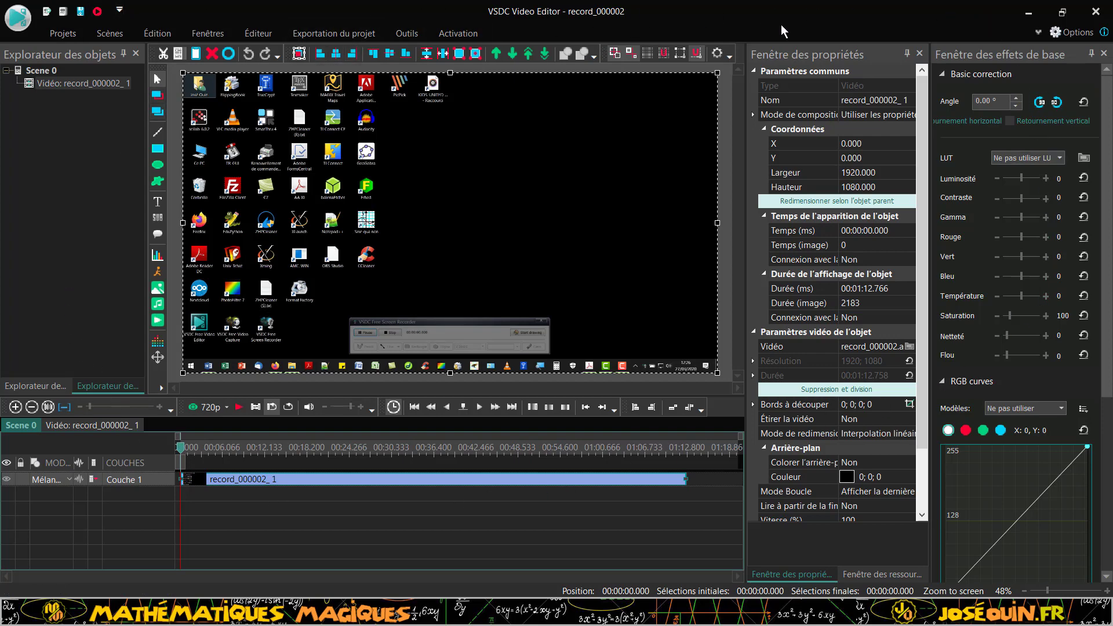
# Preview the beginning of the imported video and stop the playback
pyautogui.click(238, 408)
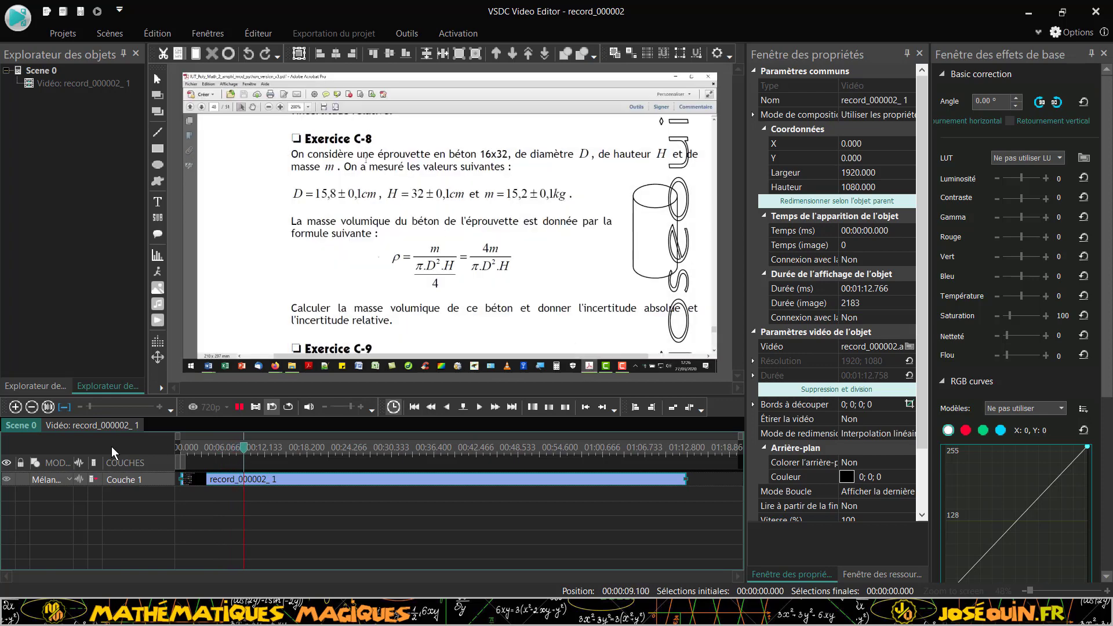
pyautogui.click(239, 408)
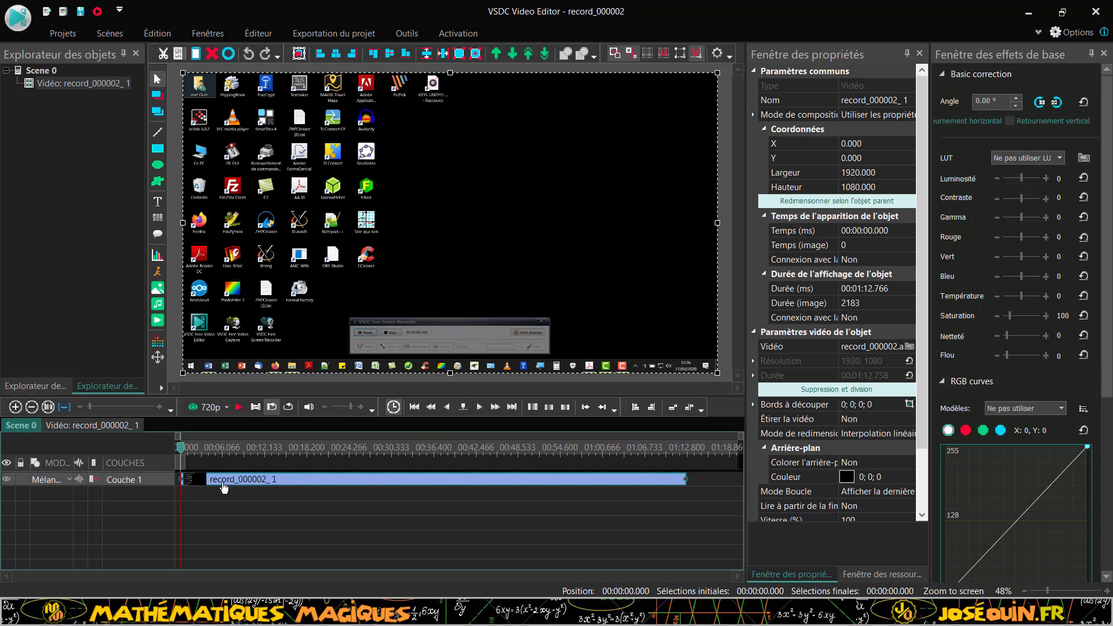
pyautogui.moveTo(224, 488)
# Split the clip at 00:00:06.300, where the screen recorder window is gone and only the desktop is visible
pyautogui.moveTo(182, 454); pyautogui.dragTo(236, 453)
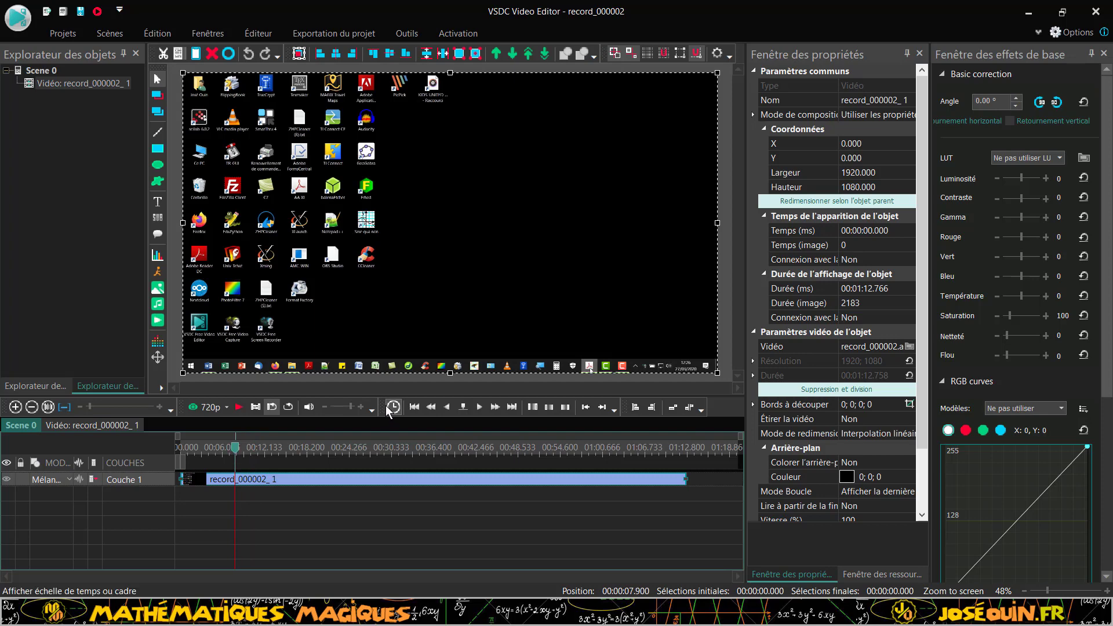
pyautogui.click(239, 408)
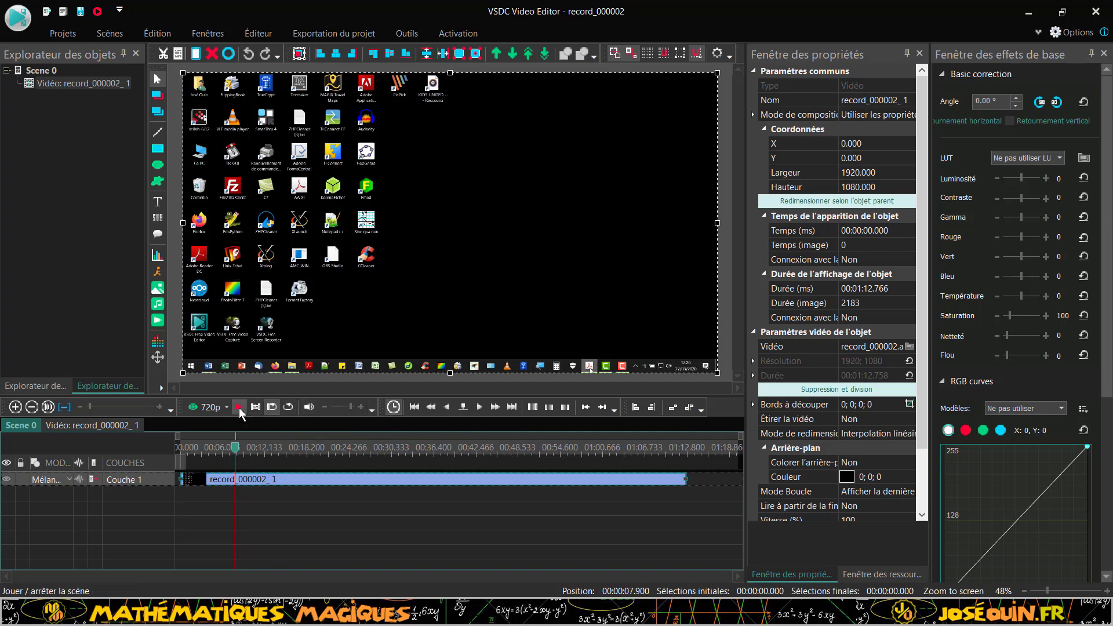
pyautogui.click(239, 408)
pyautogui.moveTo(235, 450); pyautogui.dragTo(212, 455)
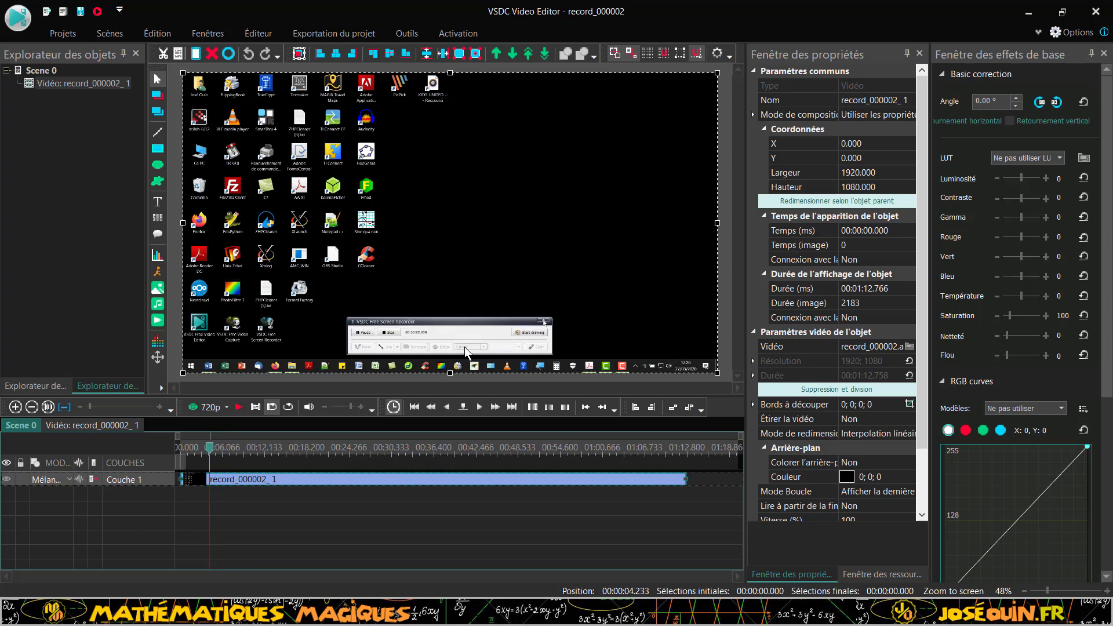
pyautogui.moveTo(210, 456); pyautogui.dragTo(227, 454)
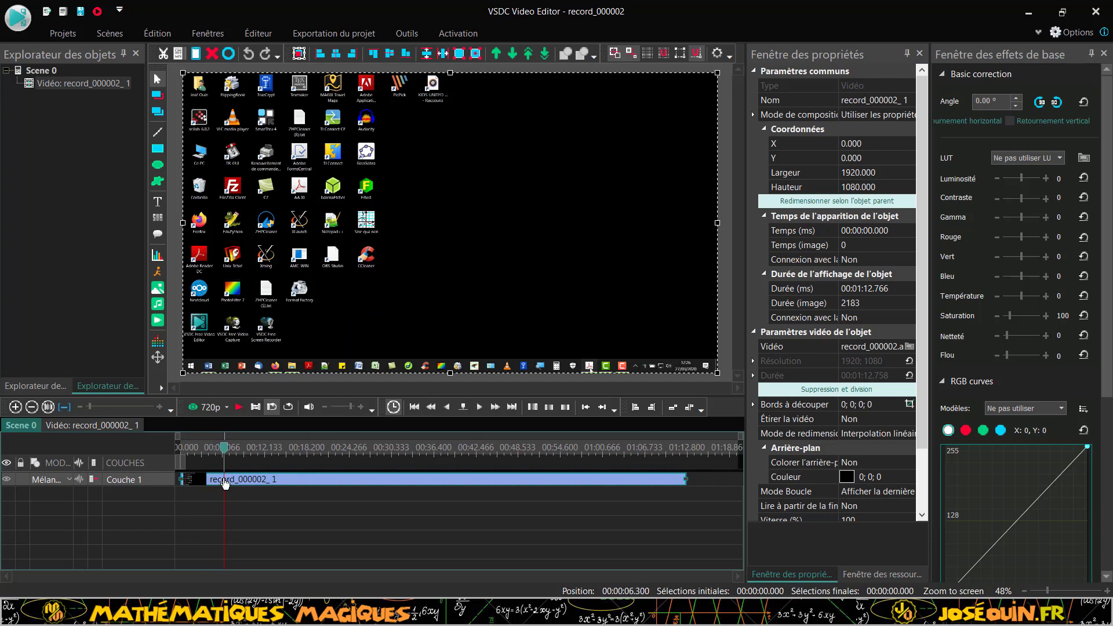
pyautogui.click(255, 35)
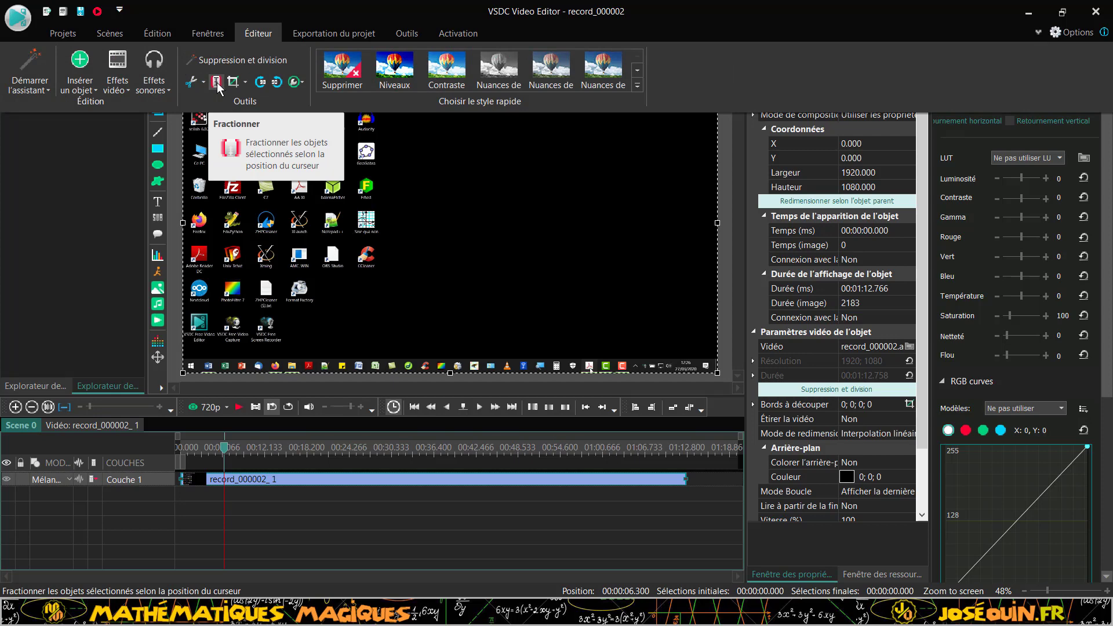
pyautogui.click(216, 83)
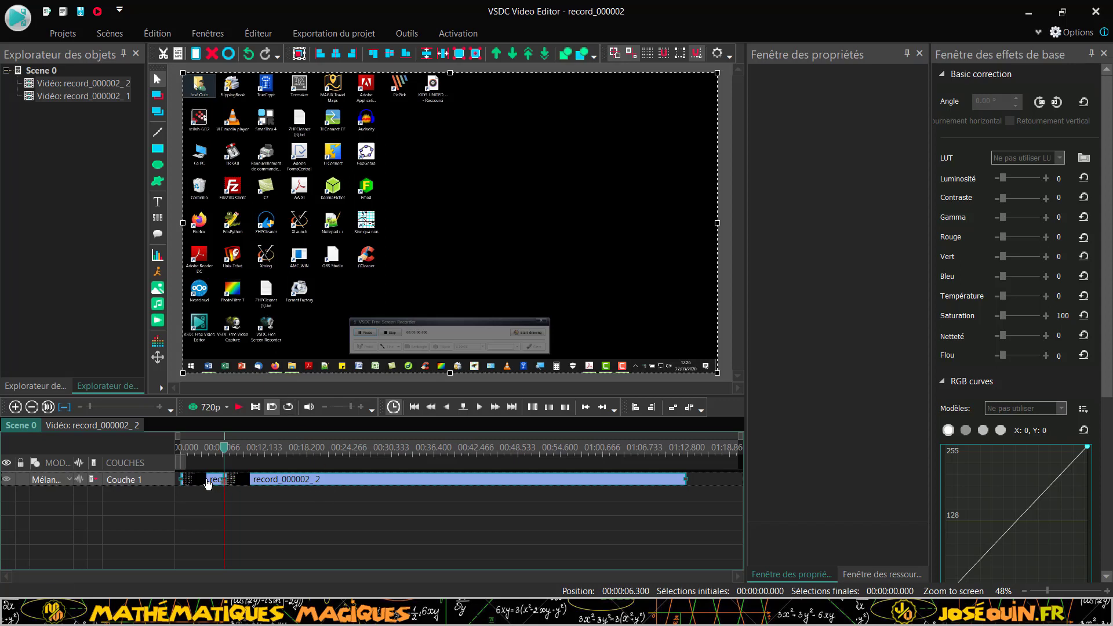
# Delete the short first fragment of the split clip and move the remaining fragment to the start of the timeline
pyautogui.click(266, 488)
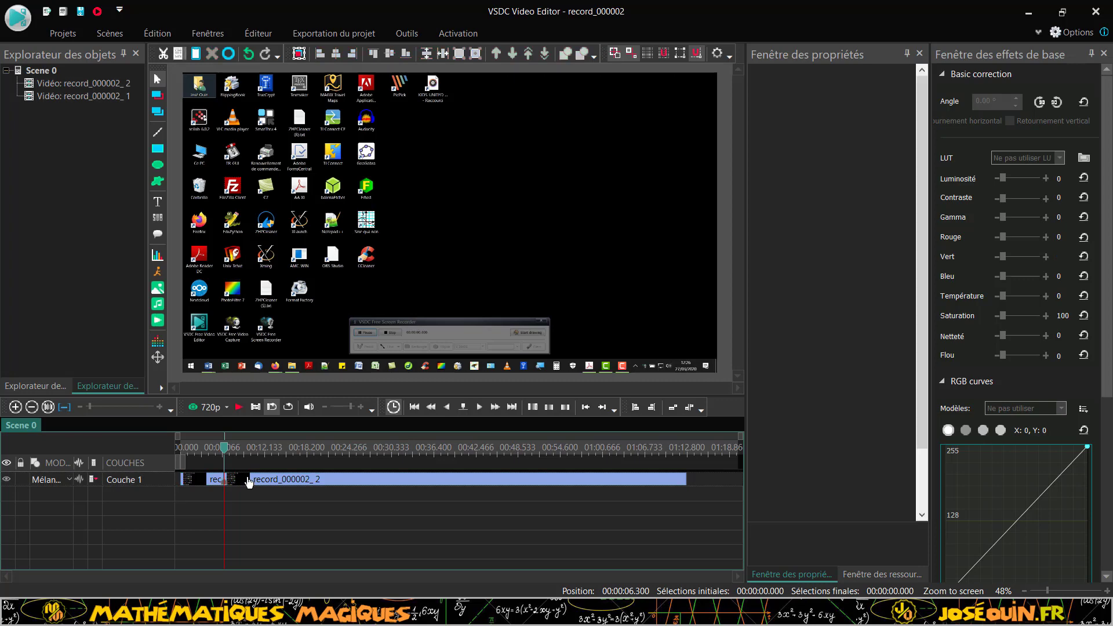
pyautogui.click(249, 483)
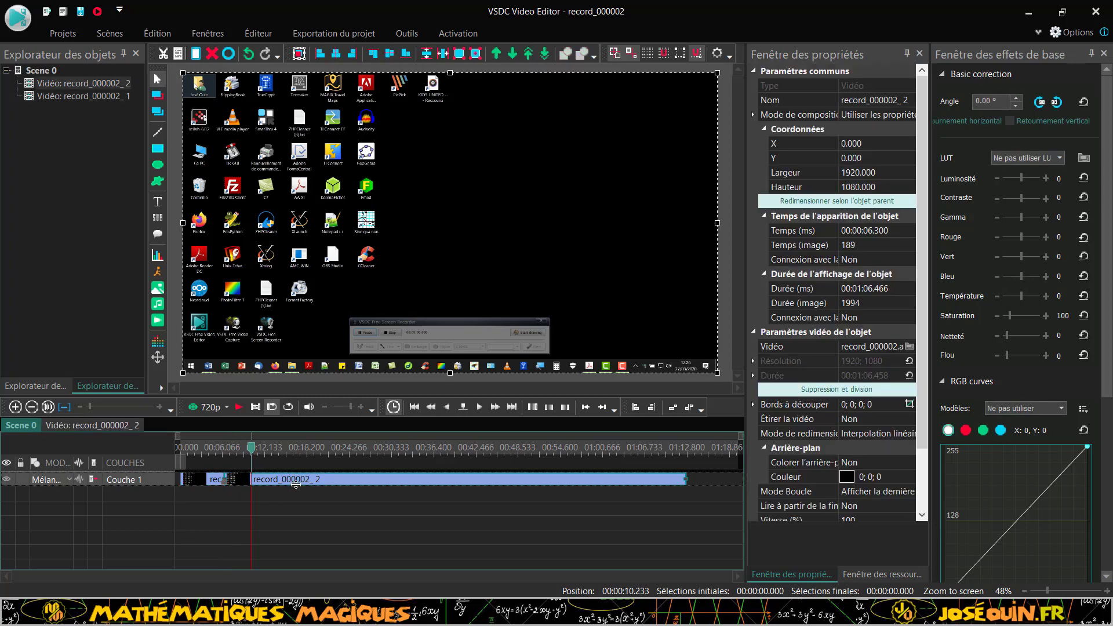
pyautogui.click(210, 484)
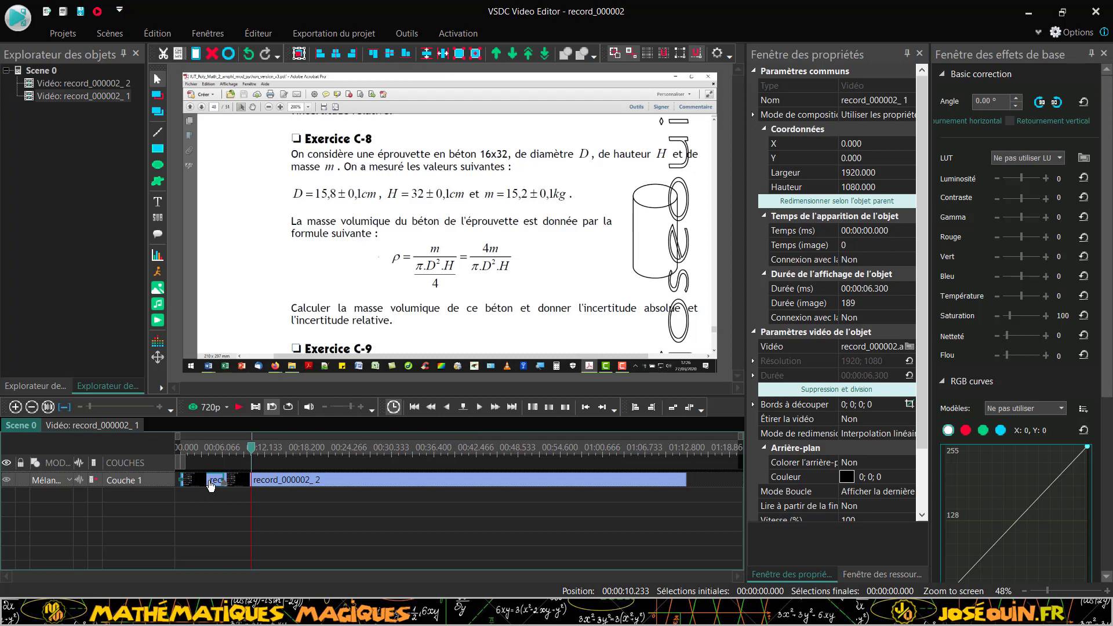
pyautogui.press('Delete')
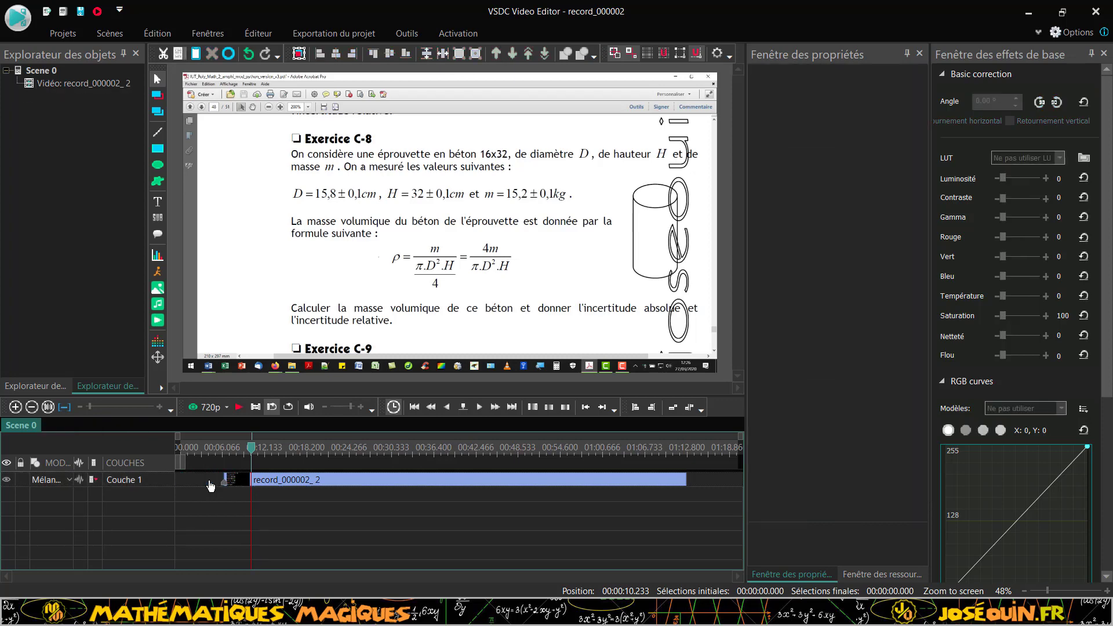
pyautogui.moveTo(280, 485); pyautogui.dragTo(231, 490)
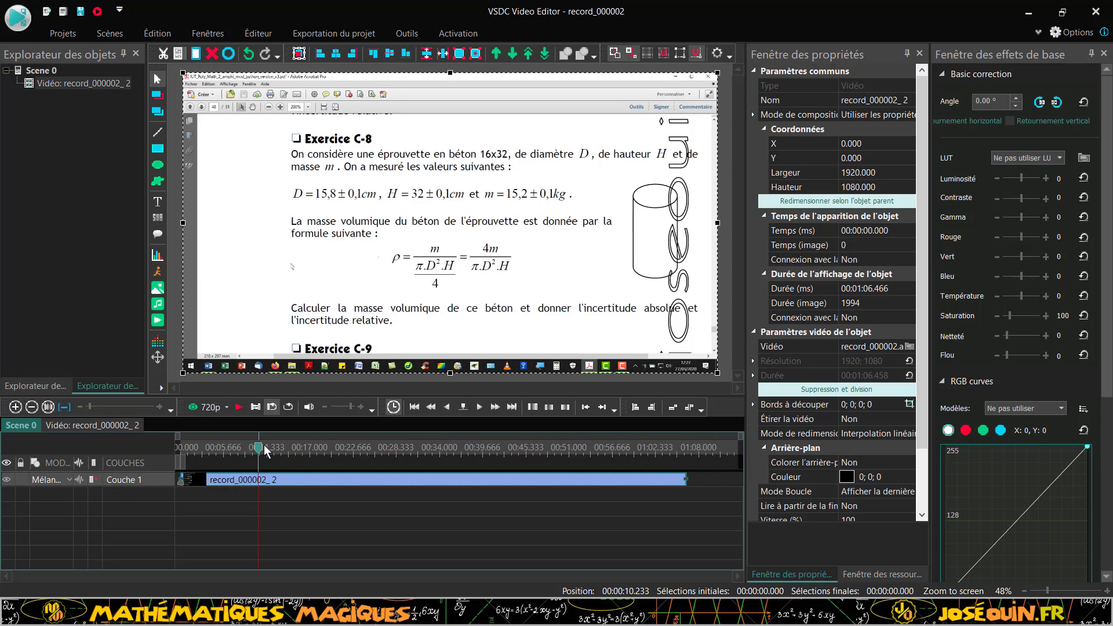
# Return the playhead to the start of the timeline and preview the trimmed video
pyautogui.click(207, 452)
pyautogui.press('Home')
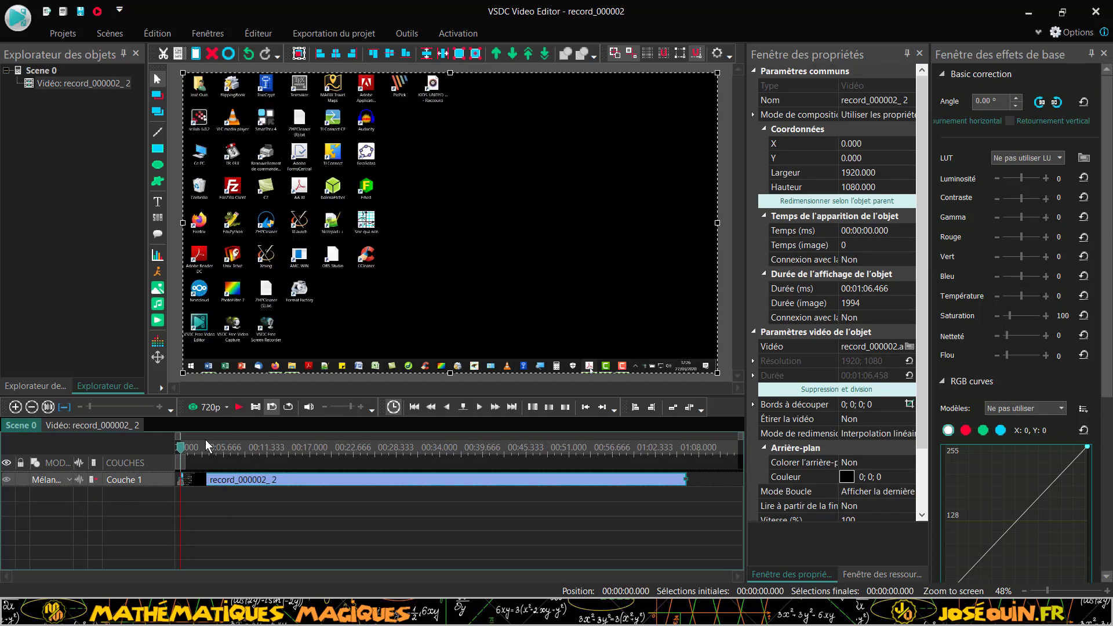
pyautogui.click(239, 407)
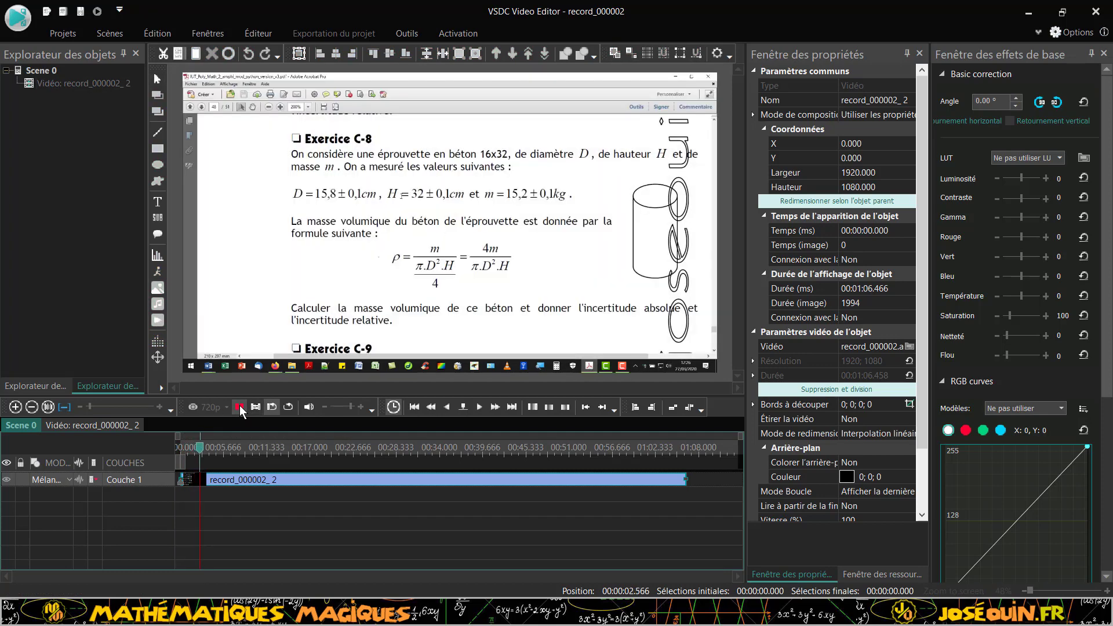
# Stop the preview and insert the image bb_micro_com02.png from the A_Madoc\Images folder at the cursor position
pyautogui.click(240, 408)
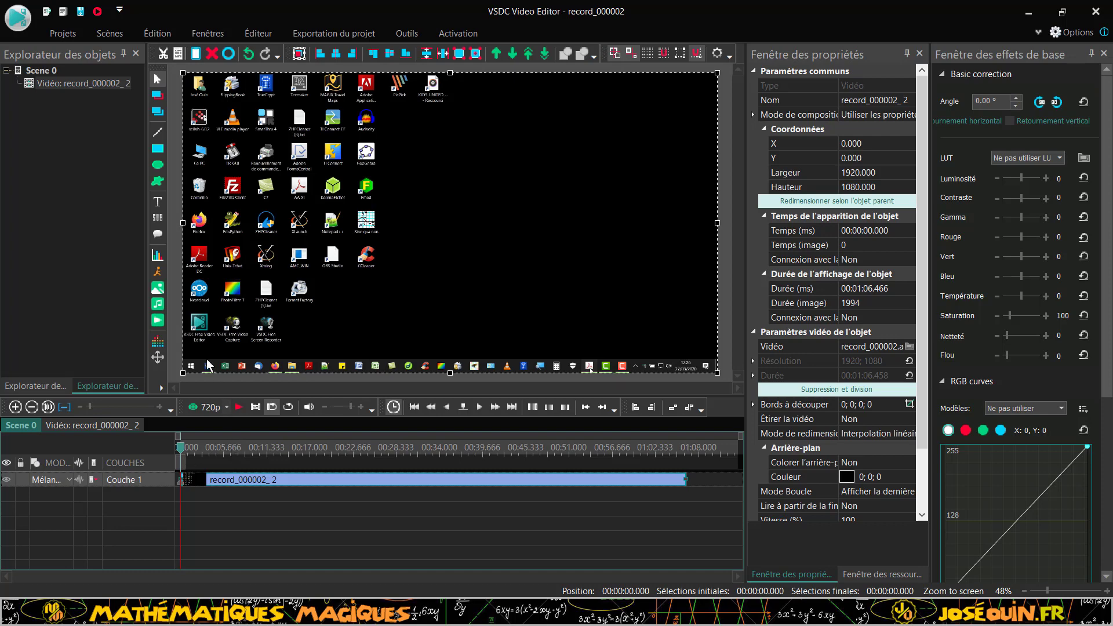
pyautogui.click(158, 288)
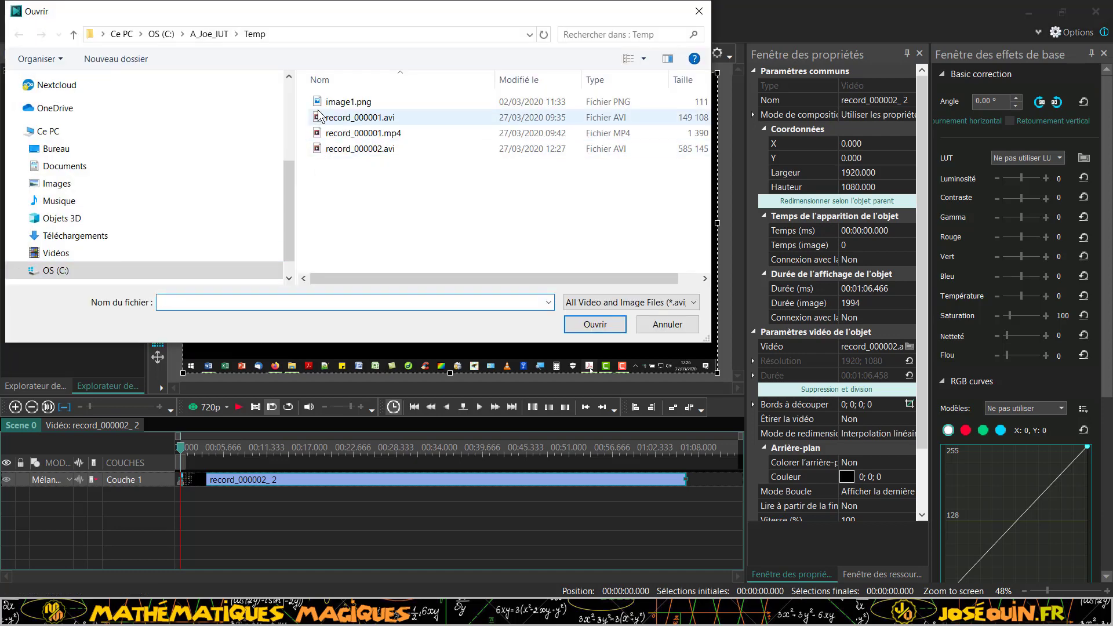
pyautogui.click(210, 35)
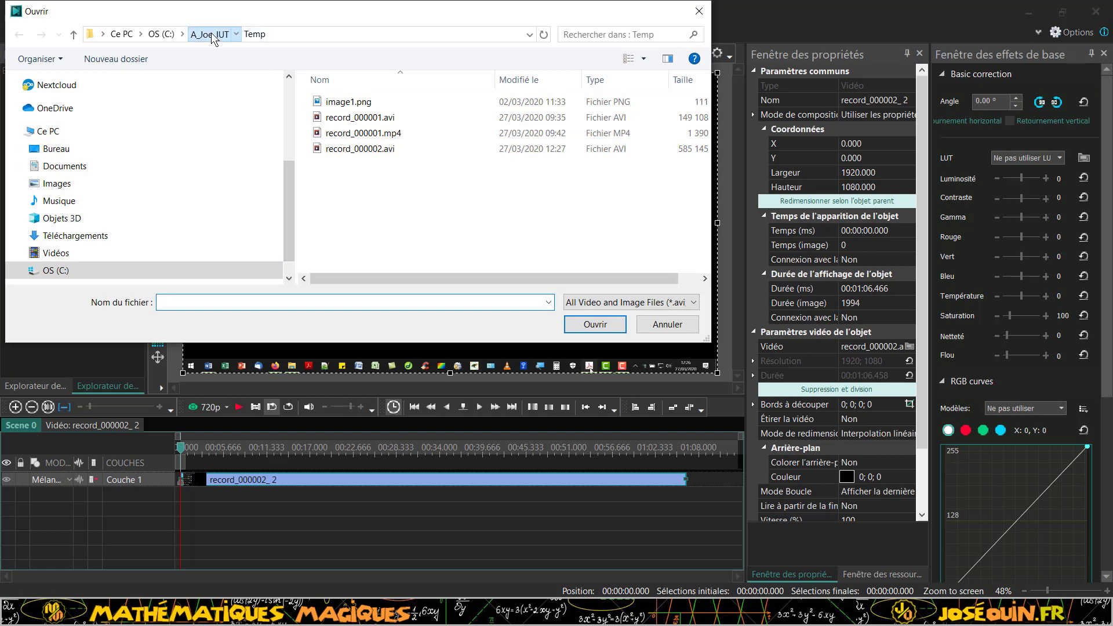
pyautogui.scroll(-1, 365, 216)
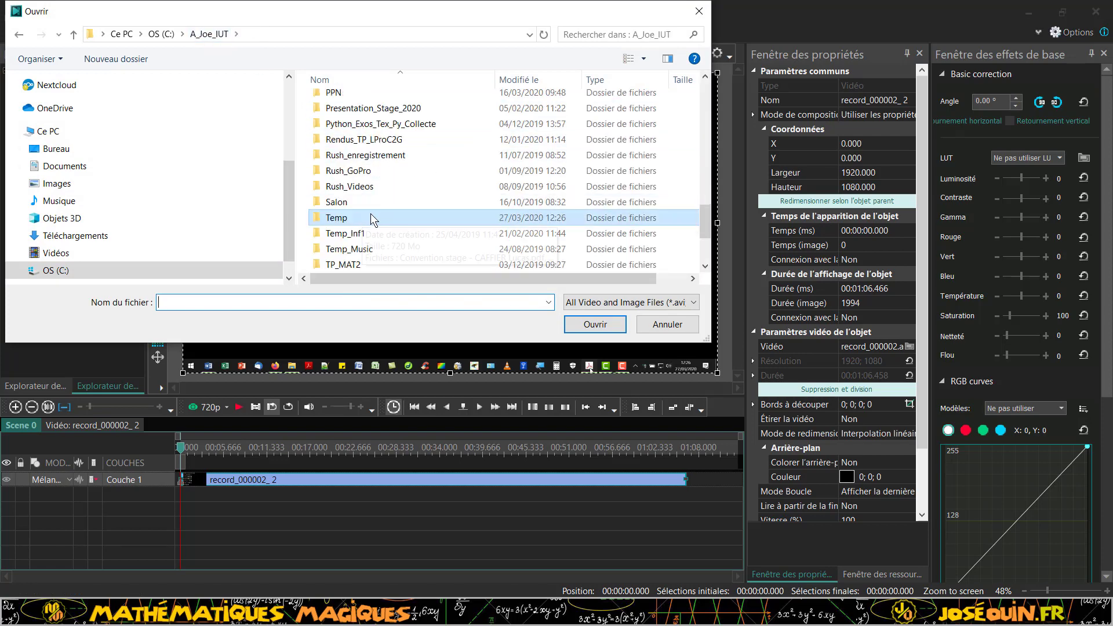
pyautogui.scroll(2, 374, 218)
pyautogui.scroll(8, 373, 137)
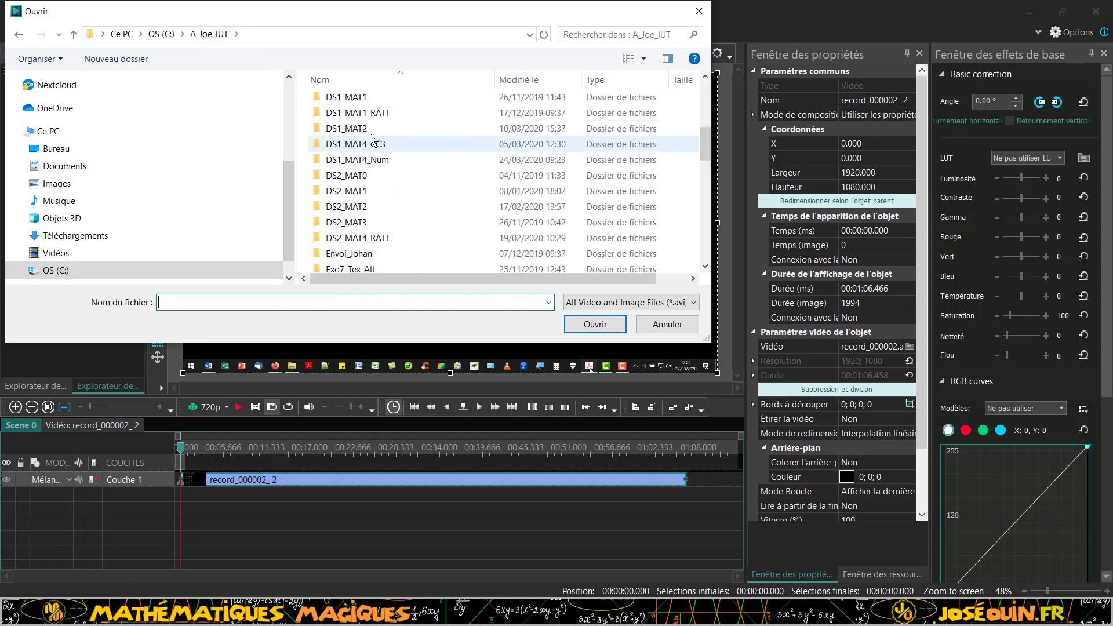
pyautogui.doubleClick(351, 104)
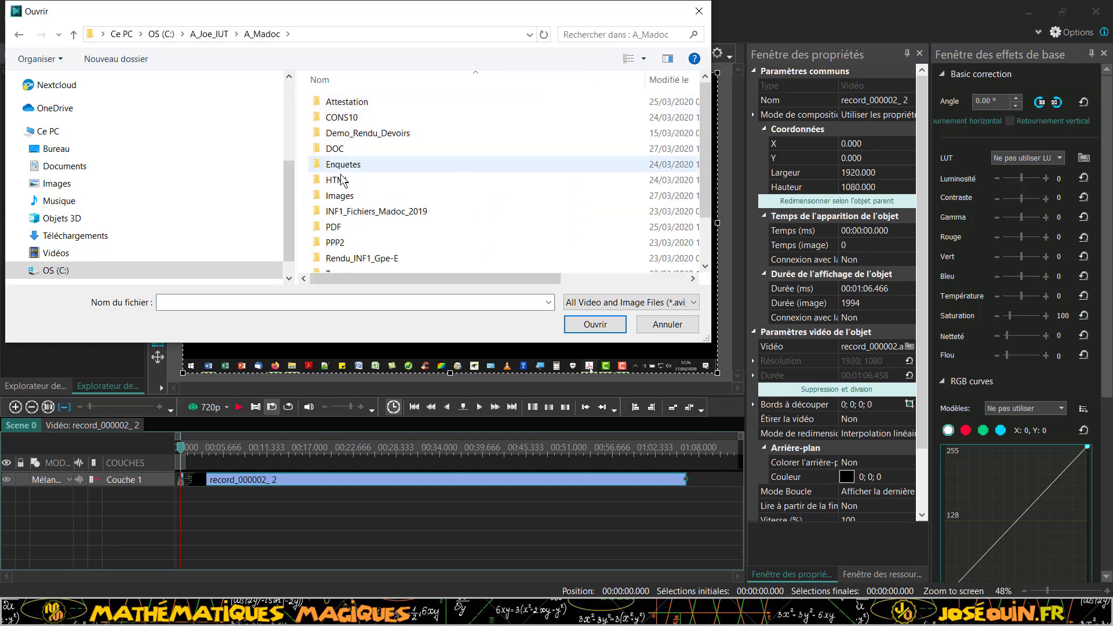
pyautogui.doubleClick(340, 196)
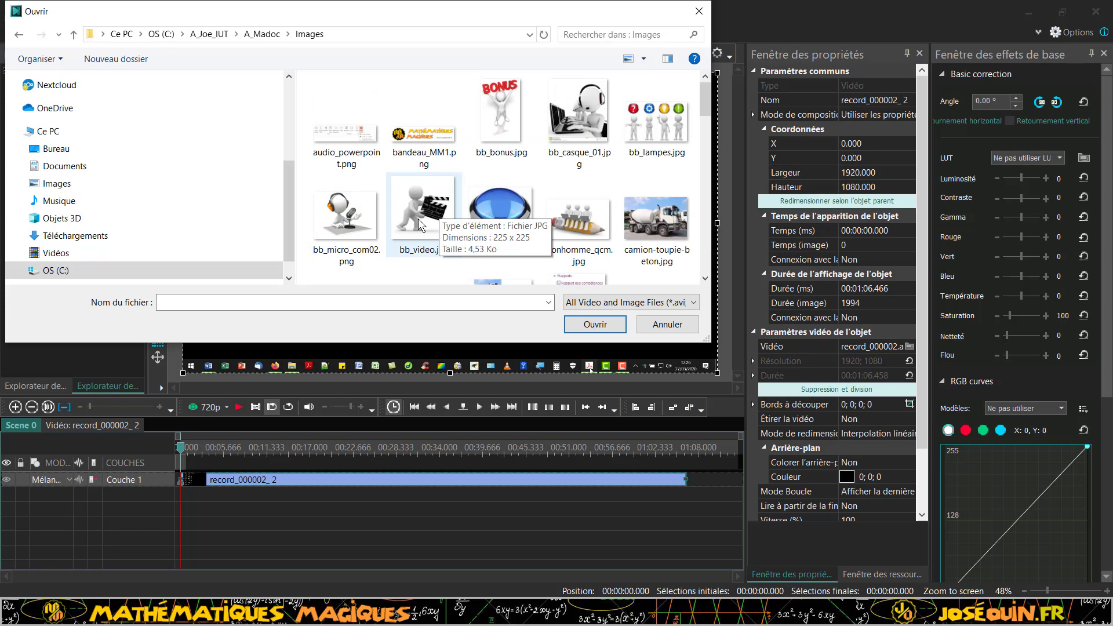
pyautogui.click(353, 219)
pyautogui.click(586, 331)
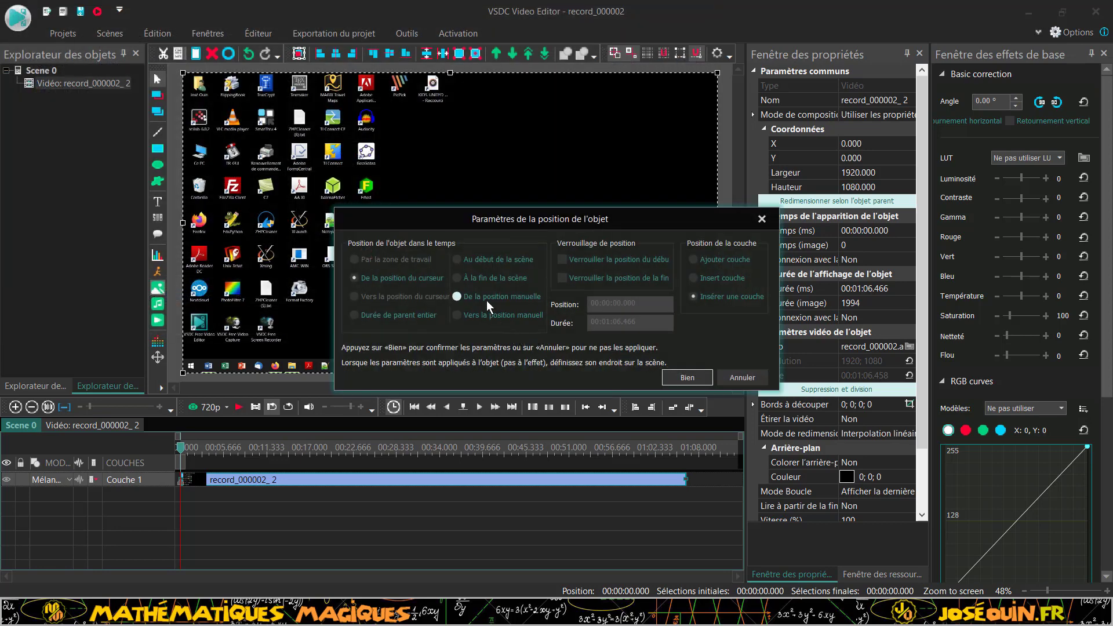
pyautogui.click(685, 377)
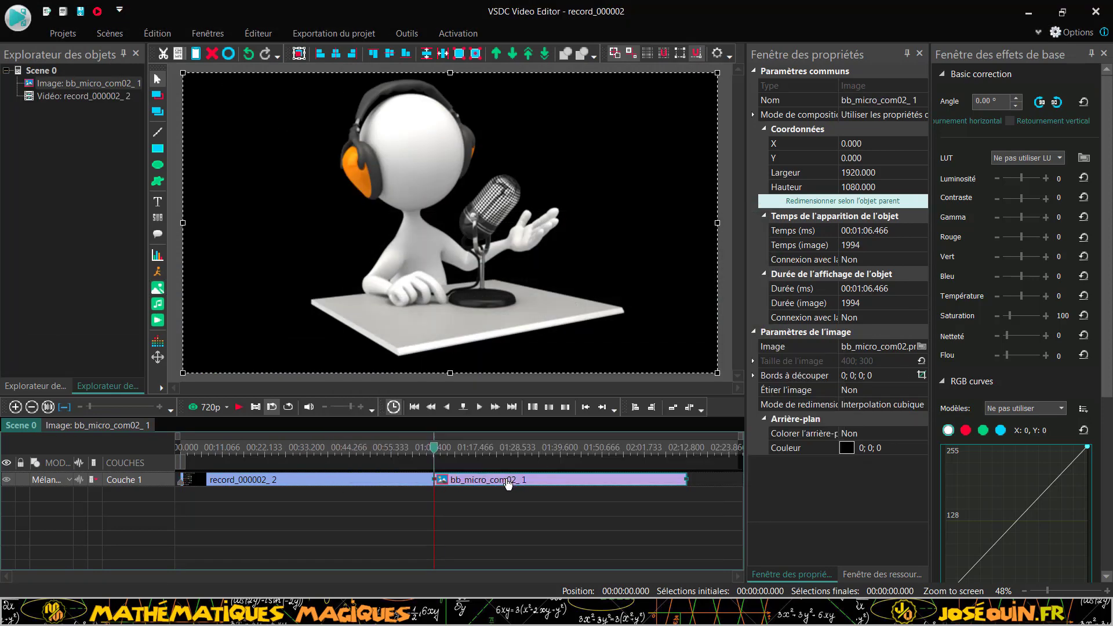
# Move the image to its own layer at the start of the timeline and shorten it to about 10.6 s
pyautogui.moveTo(509, 481); pyautogui.dragTo(247, 510)
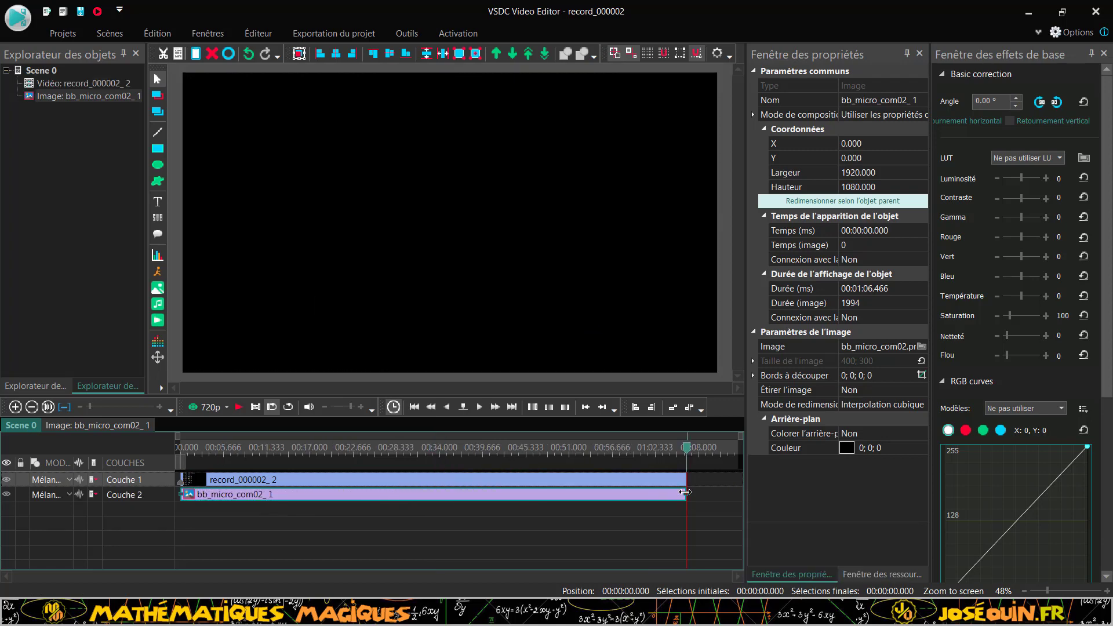
pyautogui.moveTo(685, 494); pyautogui.dragTo(258, 497)
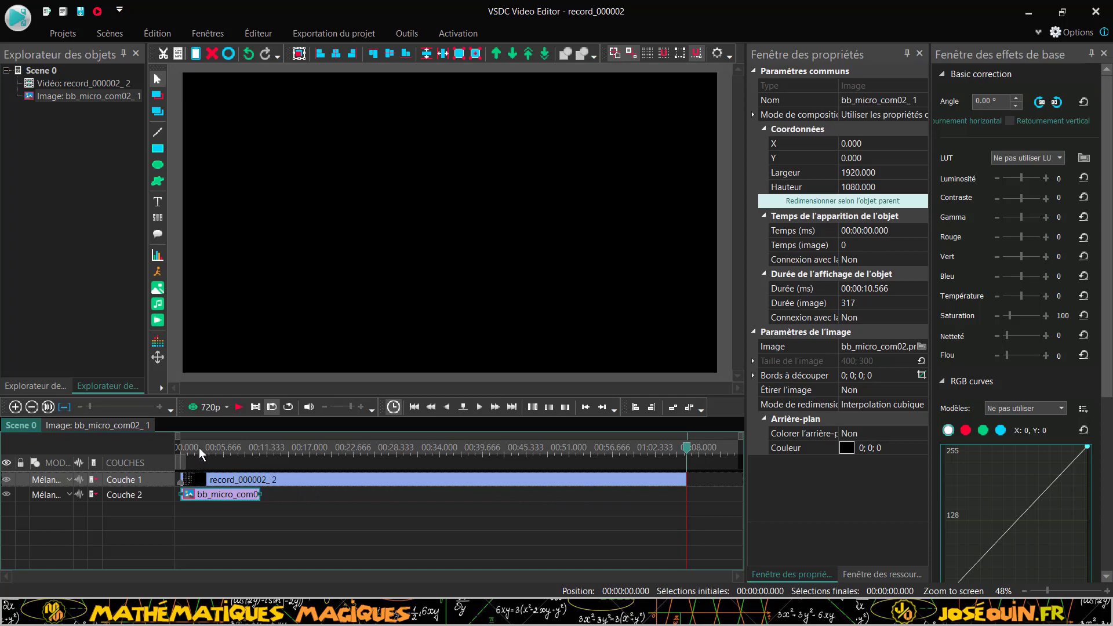
# Set the playhead to 00:00:00.566 and move the video clip to a layer beneath the image
pyautogui.moveTo(198, 446); pyautogui.dragTo(184, 453)
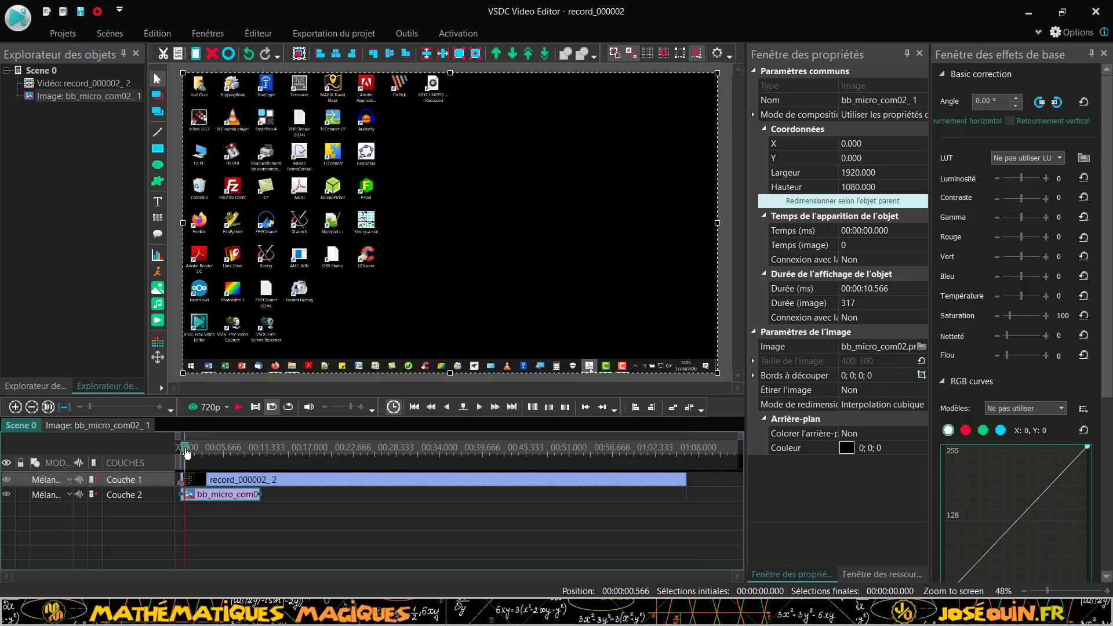
pyautogui.click(293, 481)
pyautogui.moveTo(292, 493); pyautogui.dragTo(255, 516)
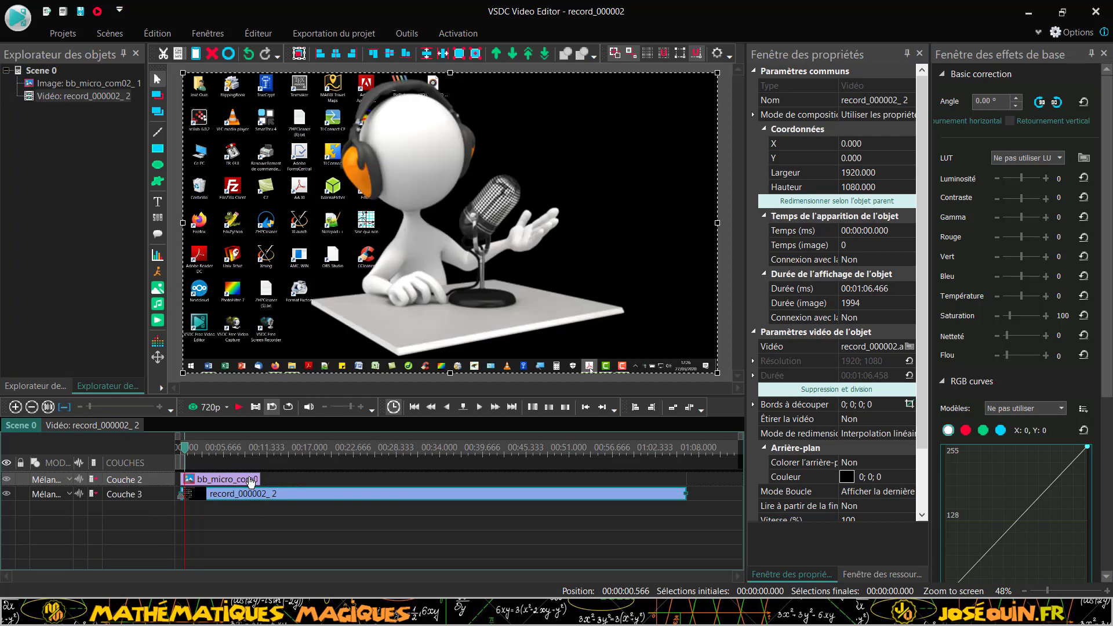
# Shorten the image to about 4.1 s and shift the video clip so it starts at 00:00:00.566
pyautogui.click(249, 481)
pyautogui.moveTo(261, 479); pyautogui.dragTo(210, 480)
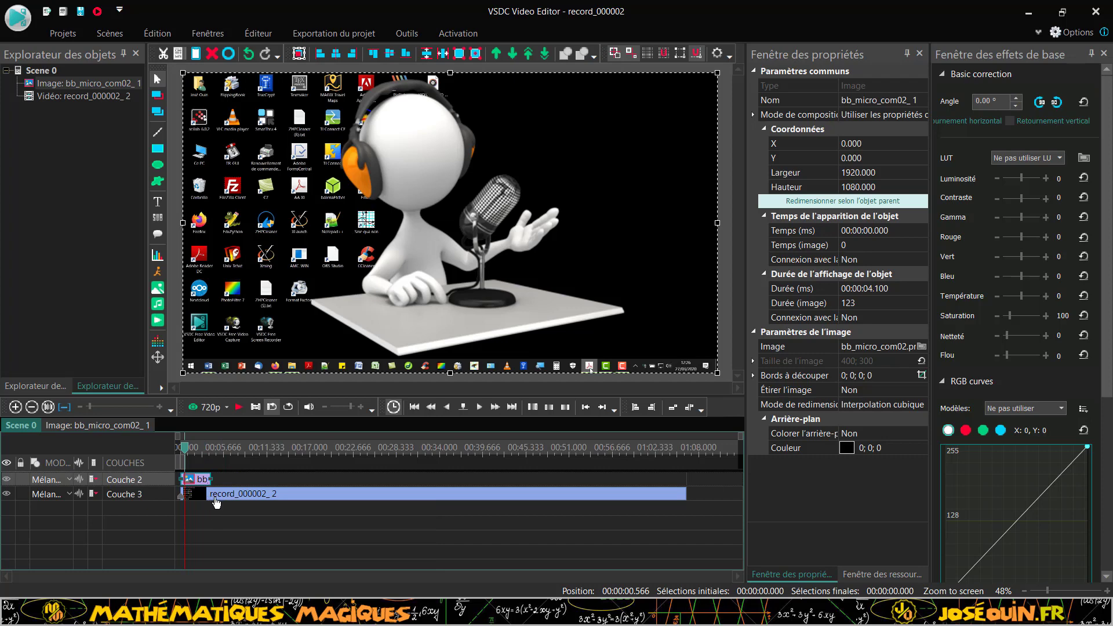
pyautogui.moveTo(216, 502)
pyautogui.mouseDown()
pyautogui.moveTo(255, 498)
pyautogui.moveTo(231, 494)
pyautogui.mouseUp()
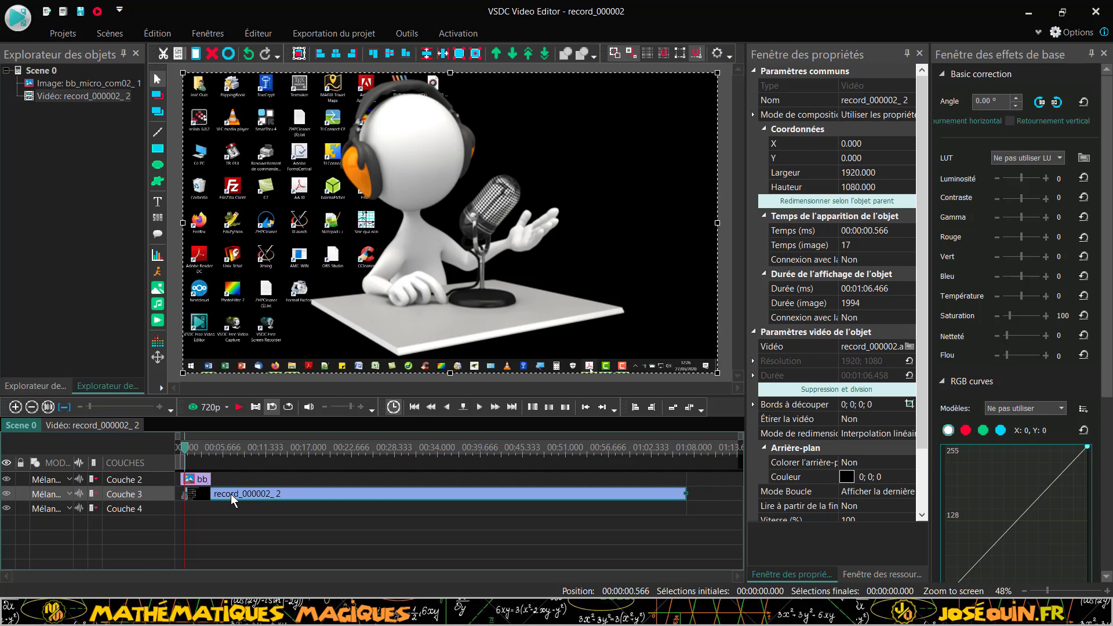
# Preview the scene with the title image, stop the playback and shorten the image to about 3.3 s
pyautogui.click(237, 407)
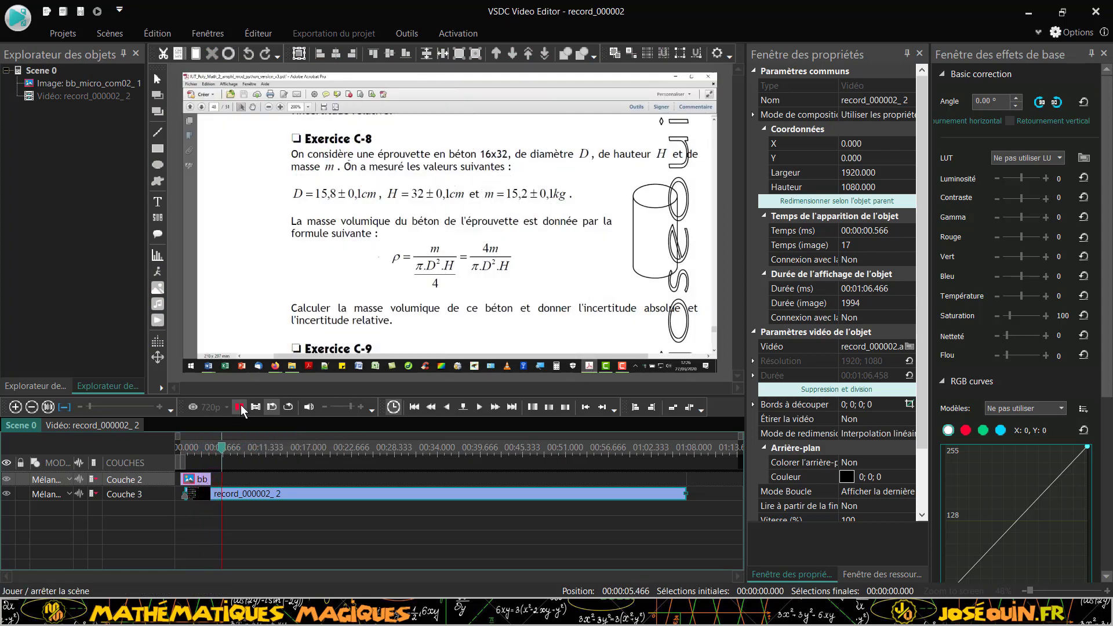
pyautogui.click(237, 407)
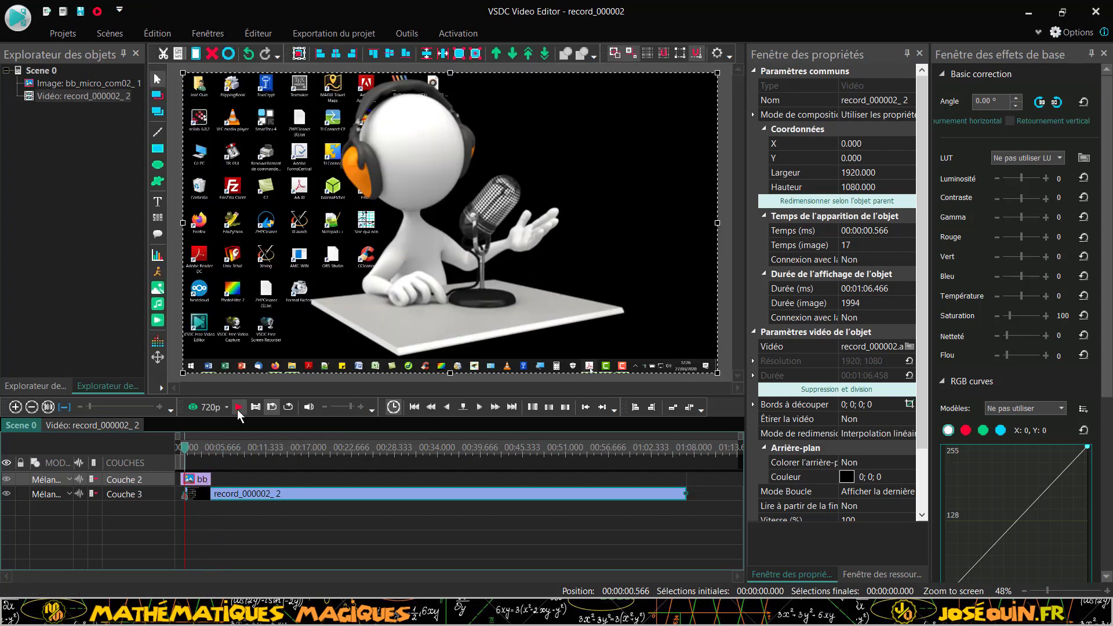
pyautogui.click(200, 481)
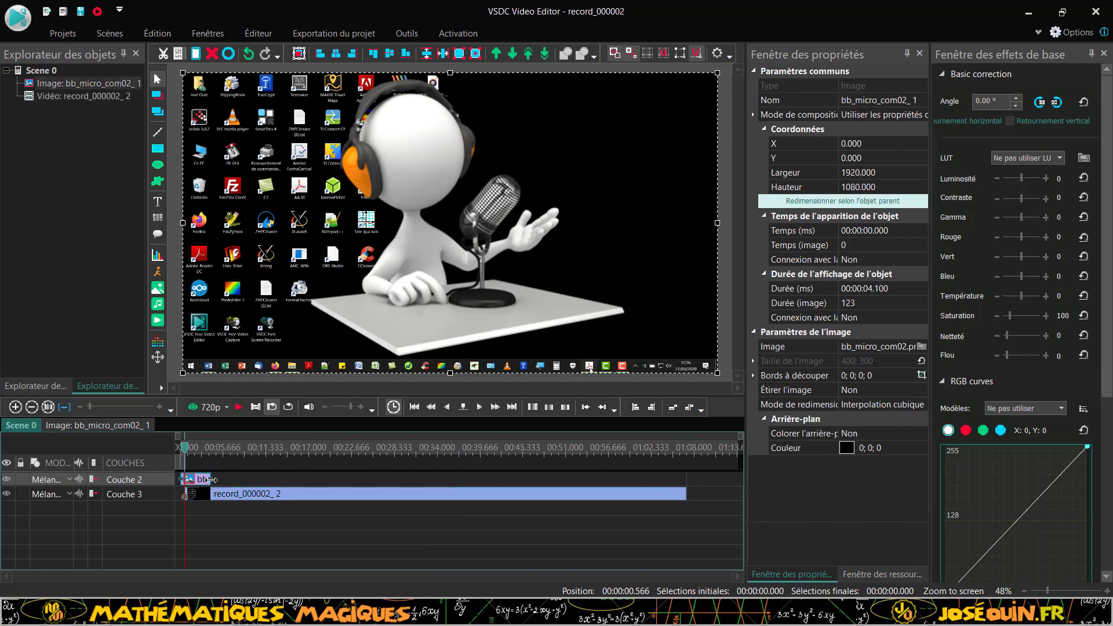
pyautogui.moveTo(212, 480); pyautogui.dragTo(206, 480)
pyautogui.click(230, 478)
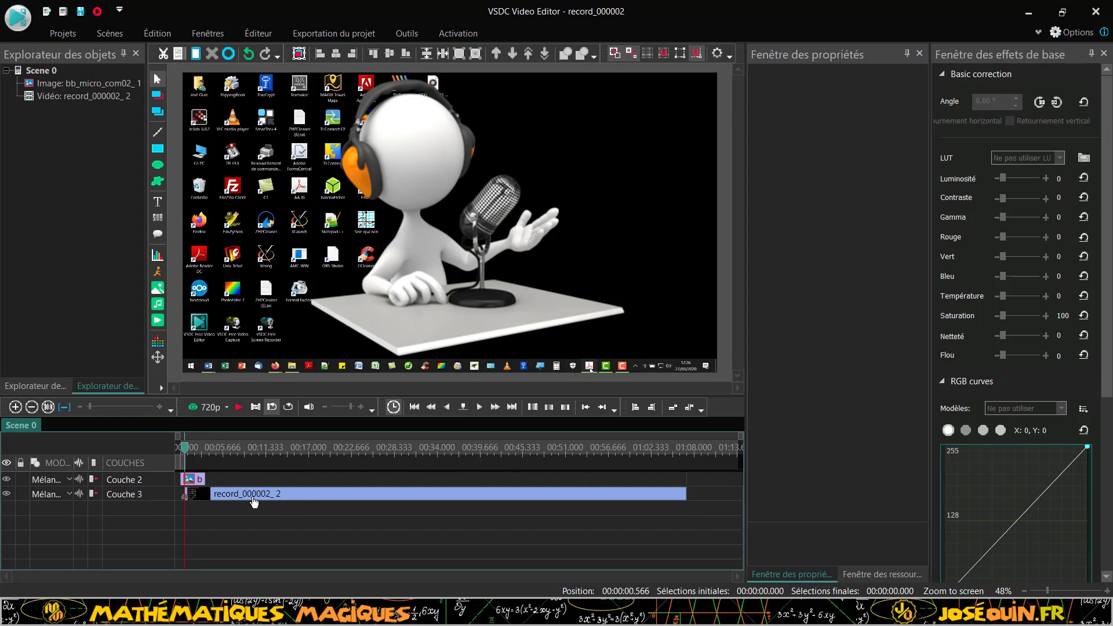
pyautogui.moveTo(207, 482)
pyautogui.mouseDown()
pyautogui.moveTo(248, 481)
pyautogui.moveTo(202, 485)
pyautogui.mouseUp()
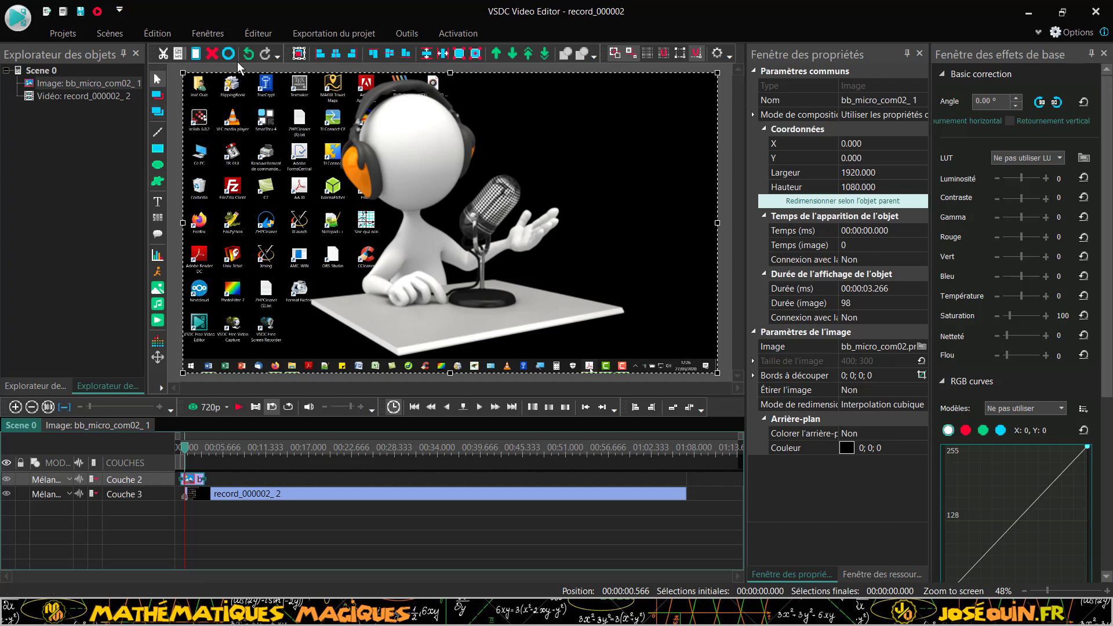
# Open the project export settings, look over the target devices and choose MP4 as the output format
pyautogui.click(301, 33)
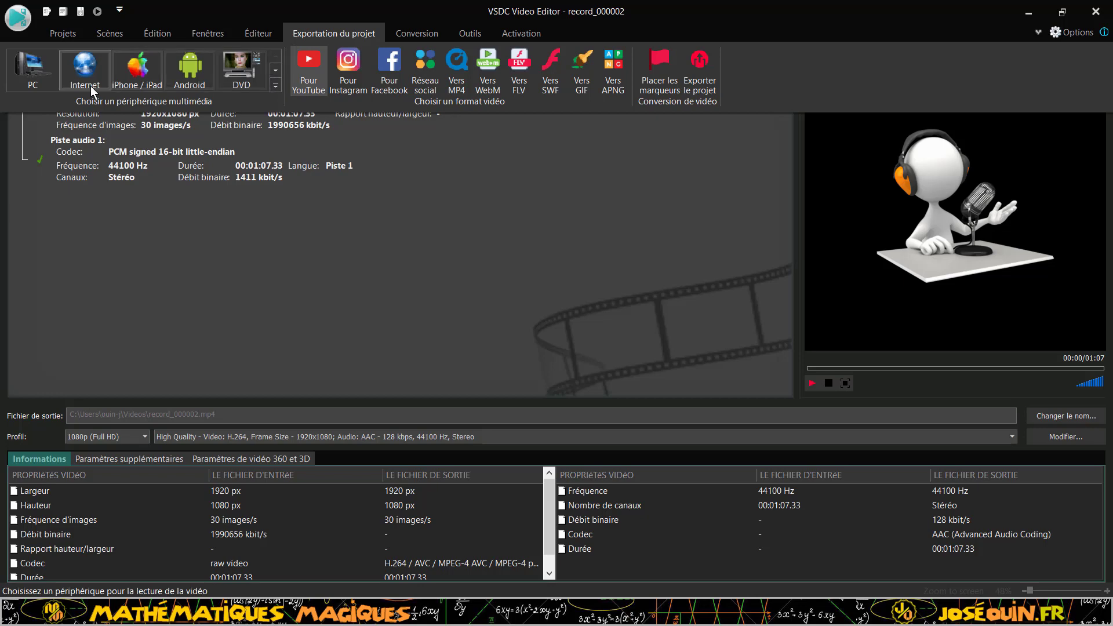
pyautogui.click(76, 74)
pyautogui.click(275, 86)
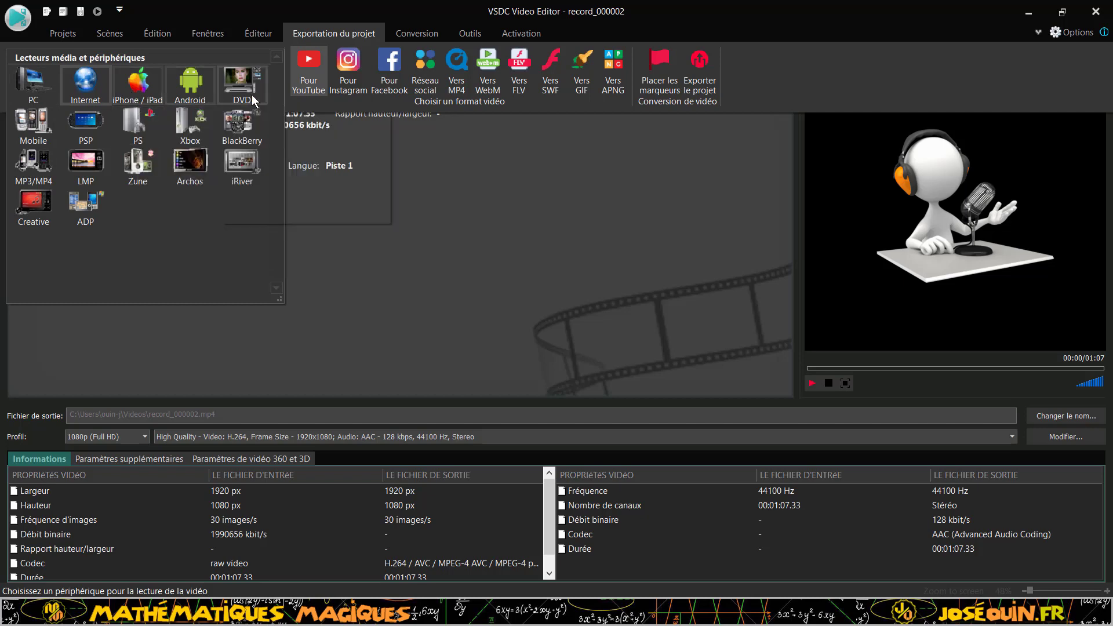
pyautogui.click(340, 201)
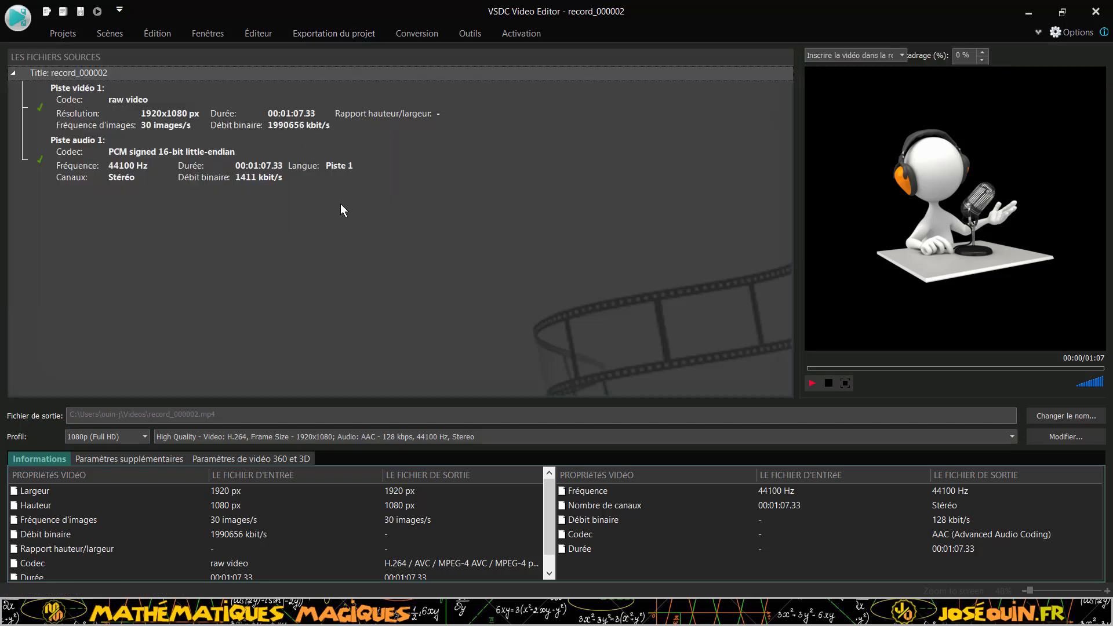
pyautogui.click(346, 34)
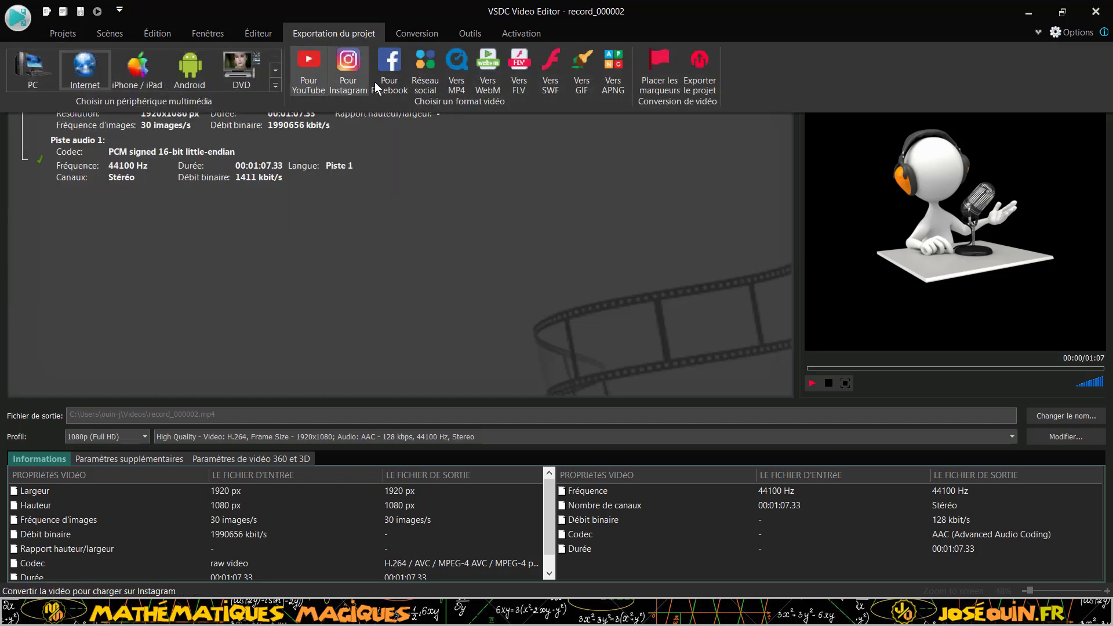
pyautogui.click(457, 67)
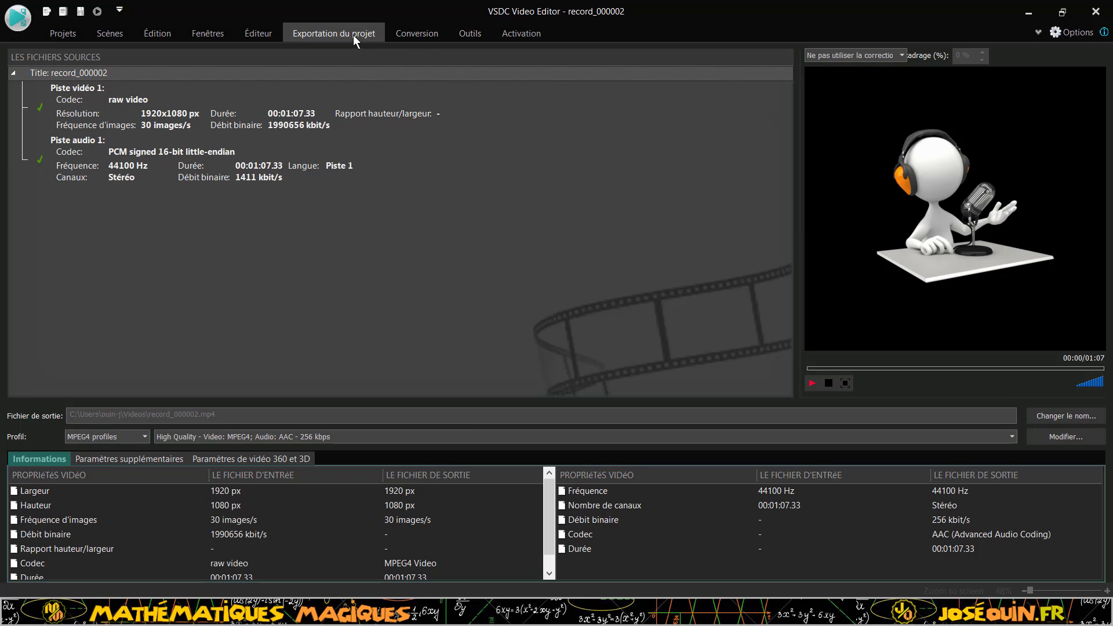
# Convert the project to MP4, continuing without the premium features, and dismiss the completion message
pyautogui.click(410, 34)
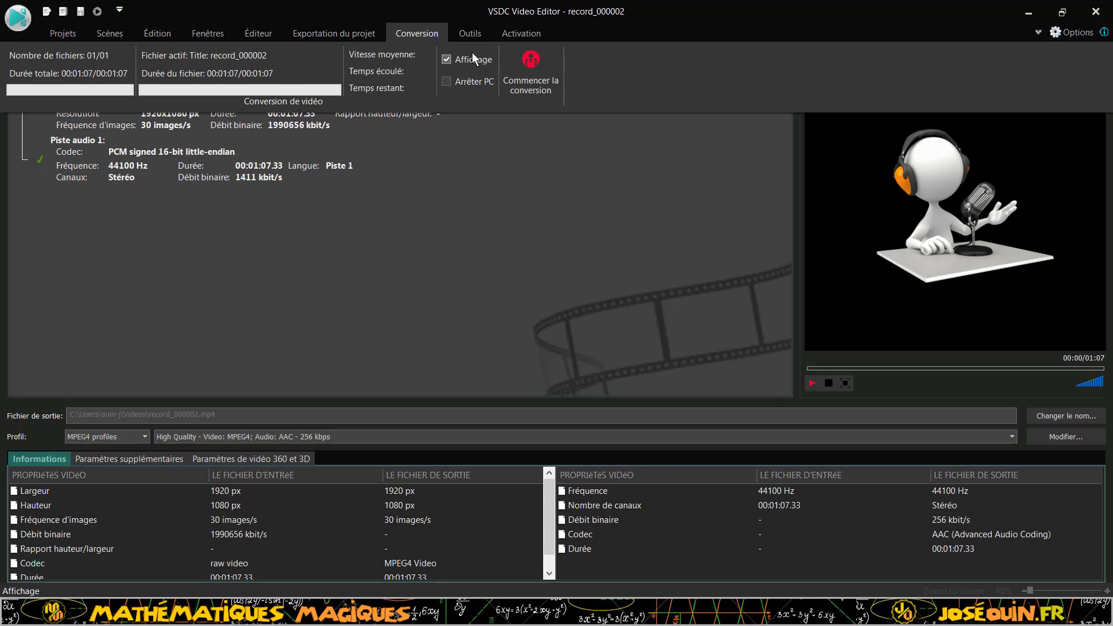
pyautogui.click(422, 35)
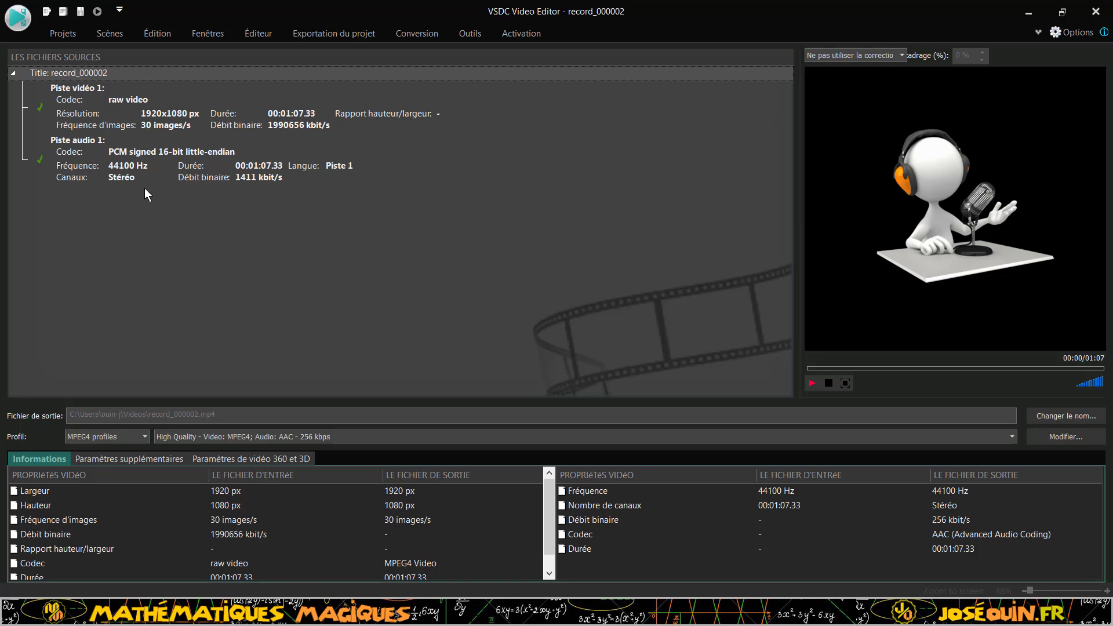
pyautogui.click(416, 36)
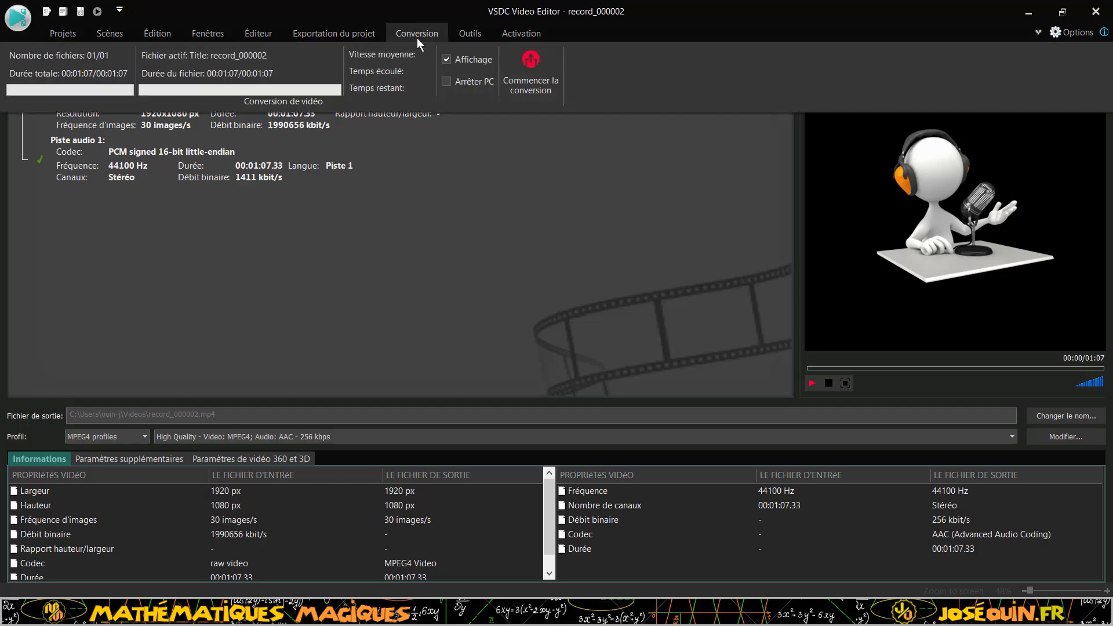
pyautogui.click(522, 65)
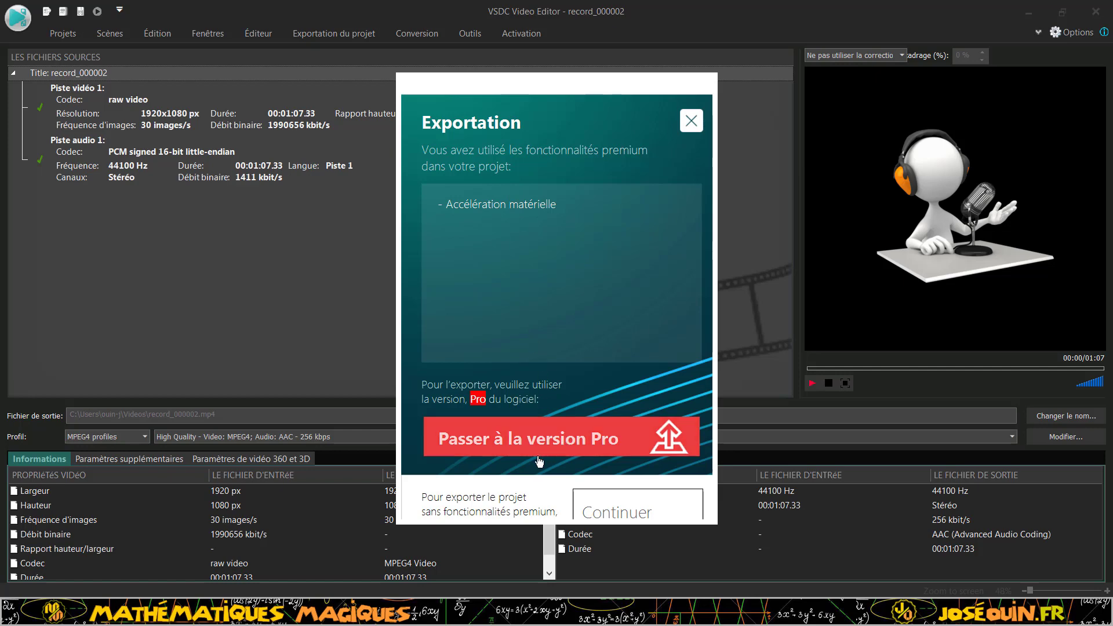
pyautogui.click(617, 512)
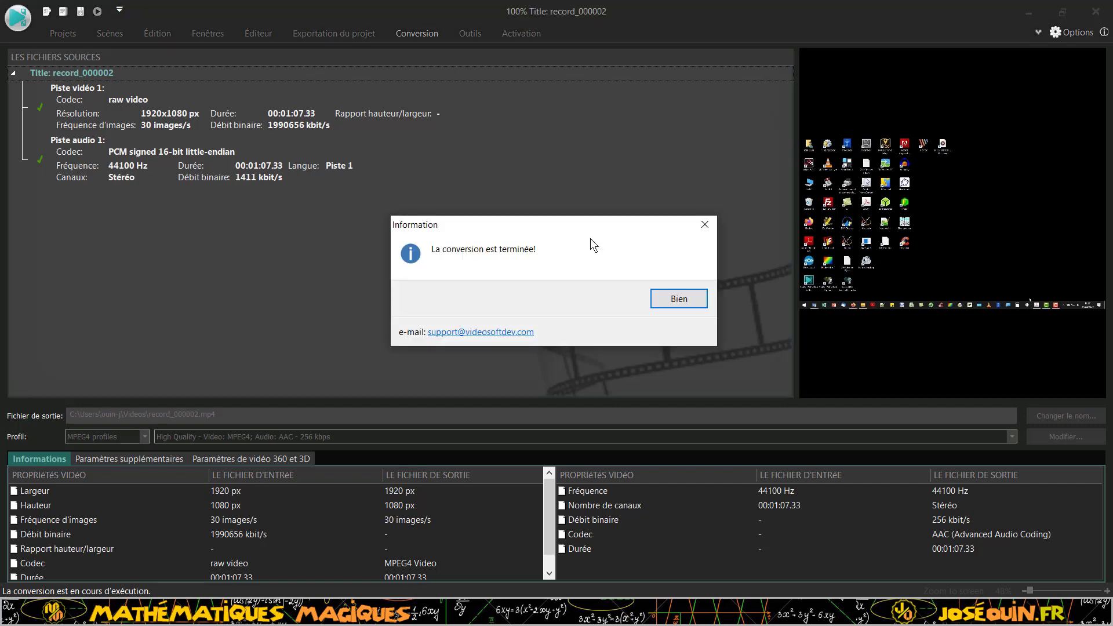
pyautogui.click(686, 300)
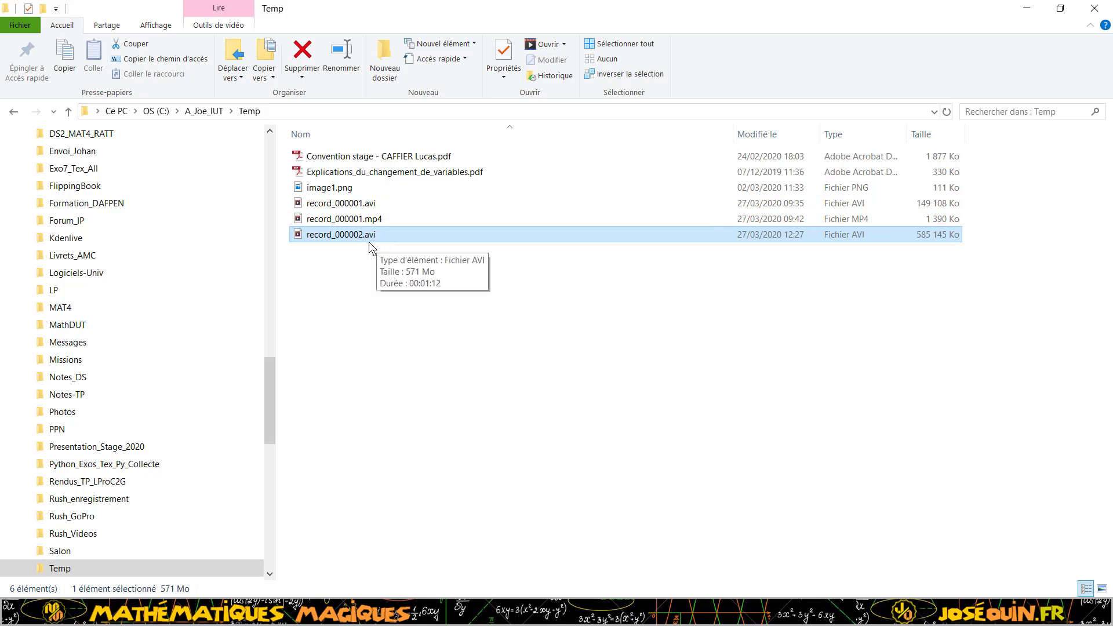
# Minimize the Temp folder window, return to the video editor and look over its conversion, tool and project commands
pyautogui.click(1026, 8)
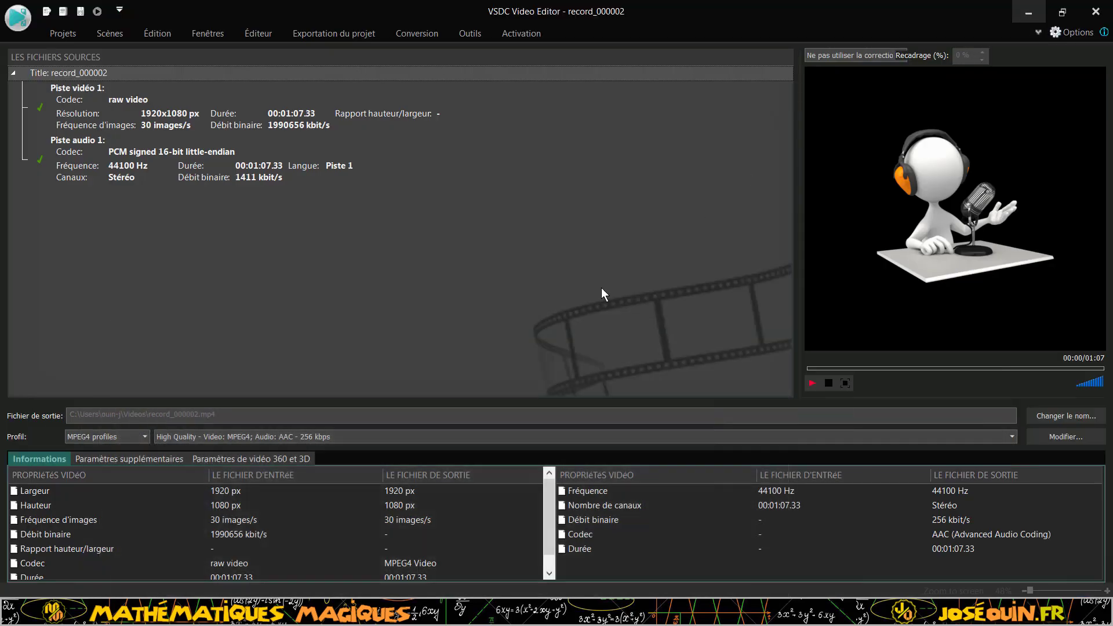
pyautogui.click(427, 36)
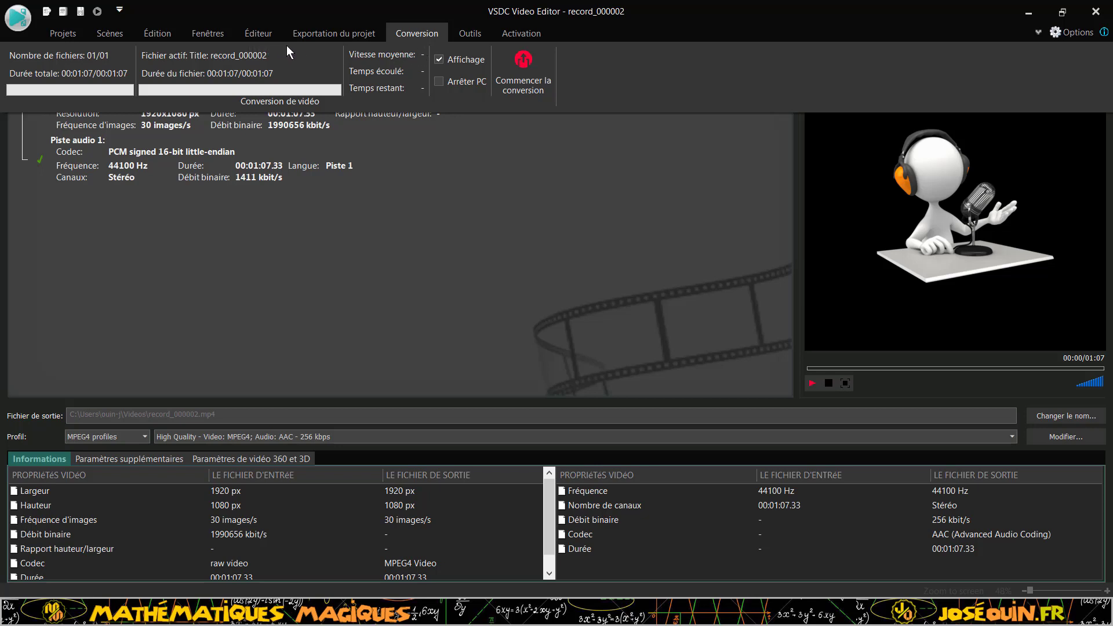
pyautogui.click(364, 34)
pyautogui.click(465, 32)
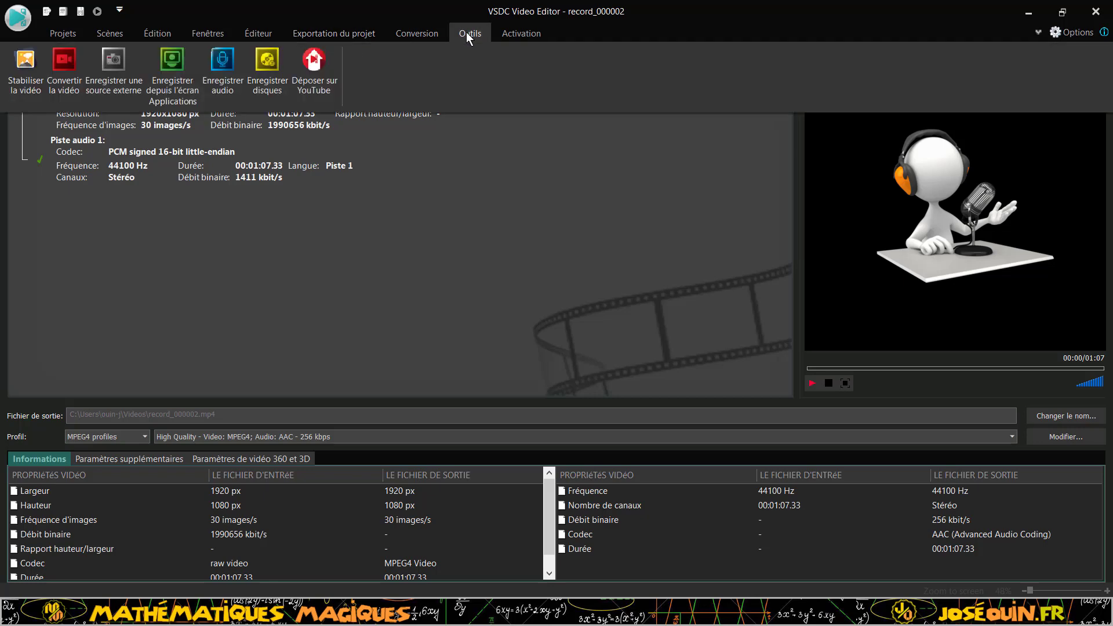
pyautogui.click(70, 34)
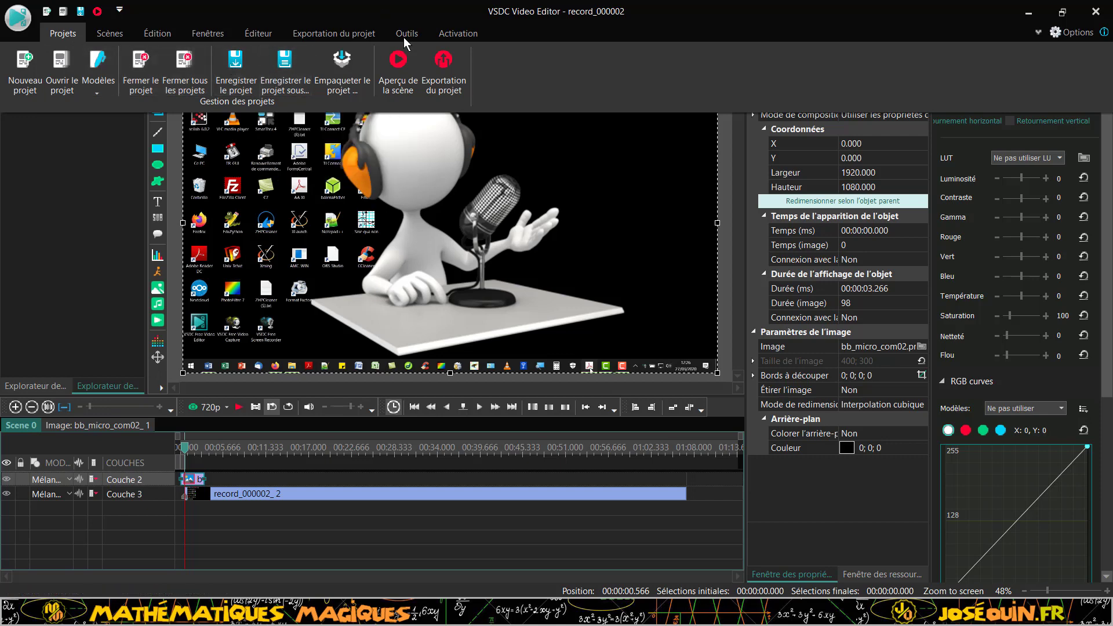
# Open the project export settings and set the output file to record_000002.mp4 in the A_Joe_IUT\Temp folder
pyautogui.click(443, 68)
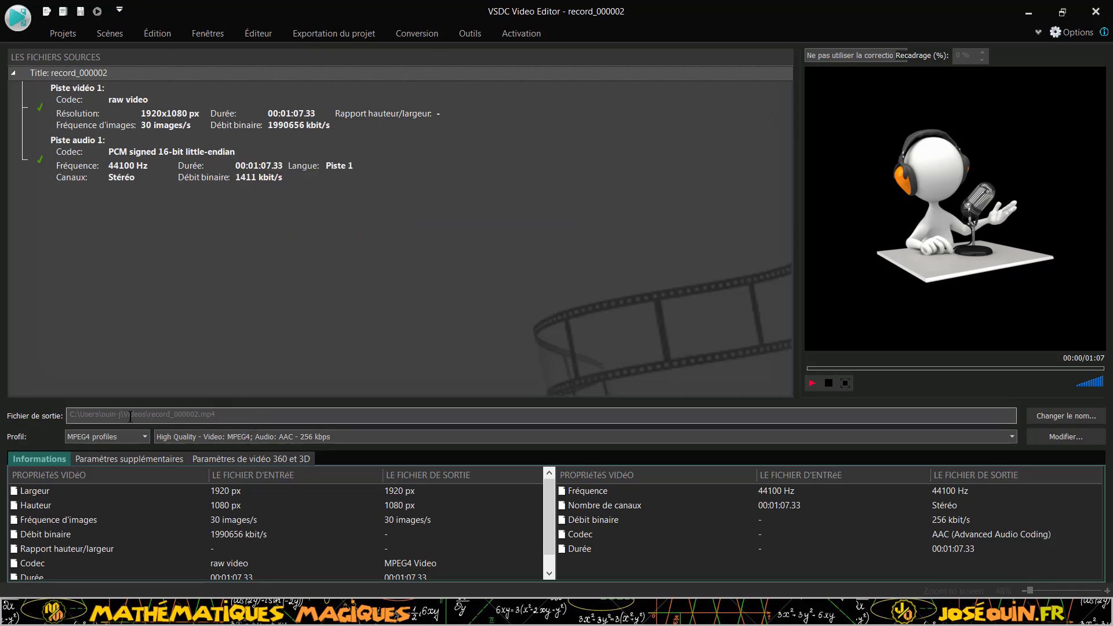
pyautogui.click(1077, 415)
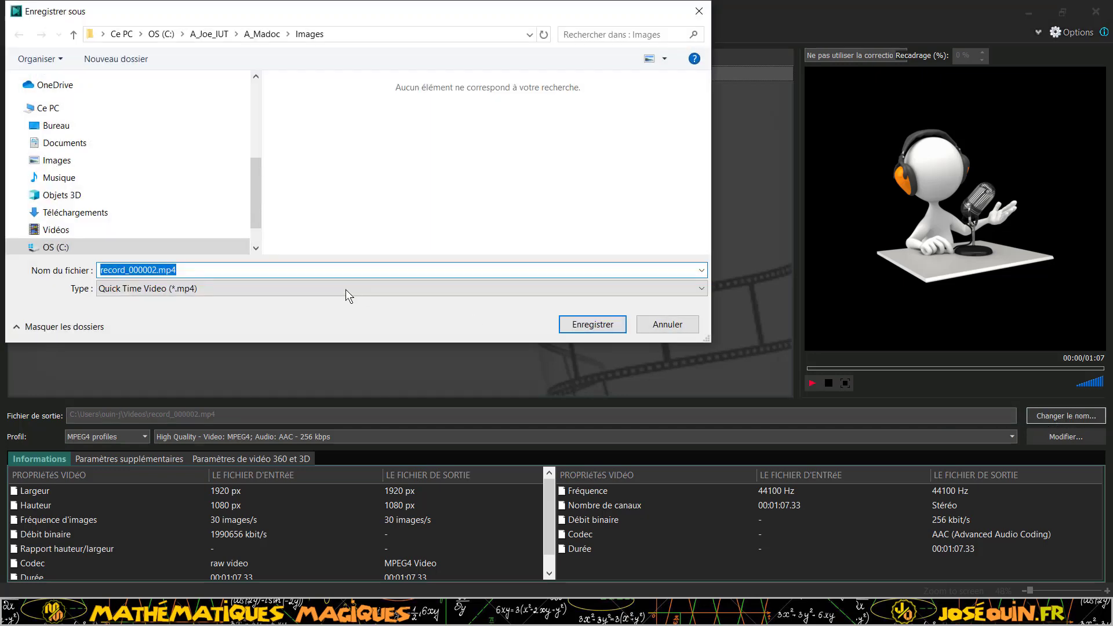
pyautogui.click(217, 33)
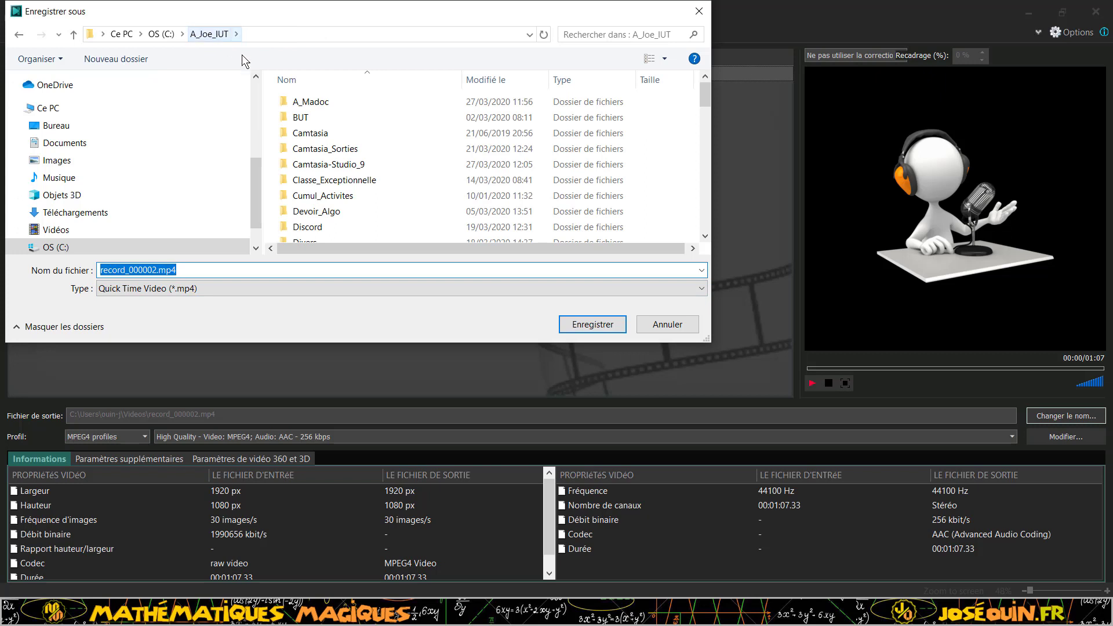
pyautogui.scroll(-5, 319, 200)
pyautogui.scroll(-9, 319, 200)
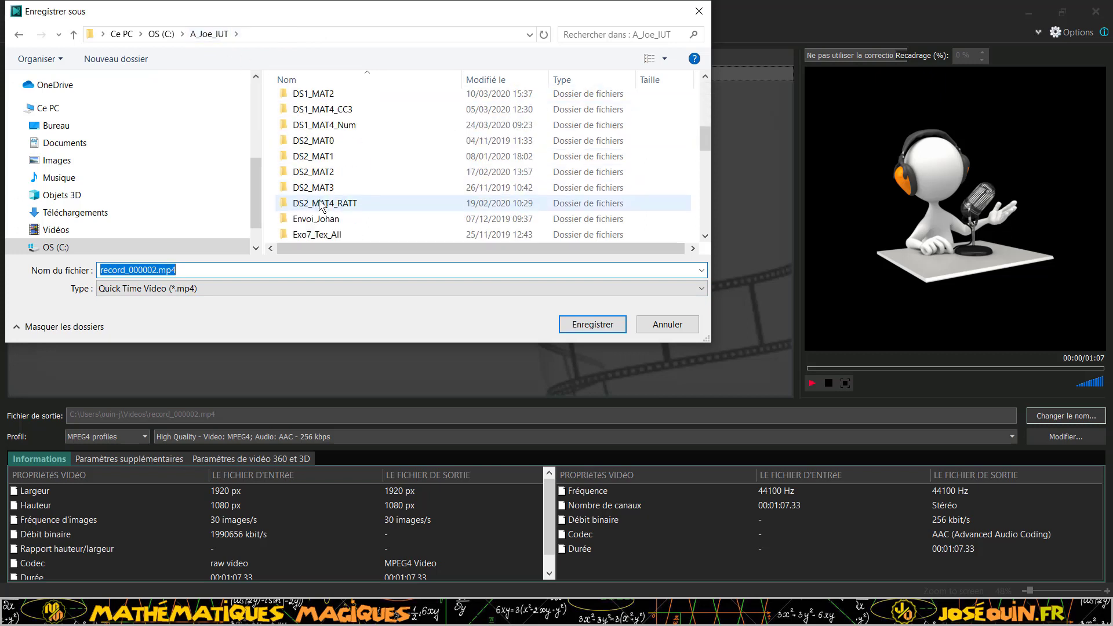
pyautogui.scroll(-2, 317, 220)
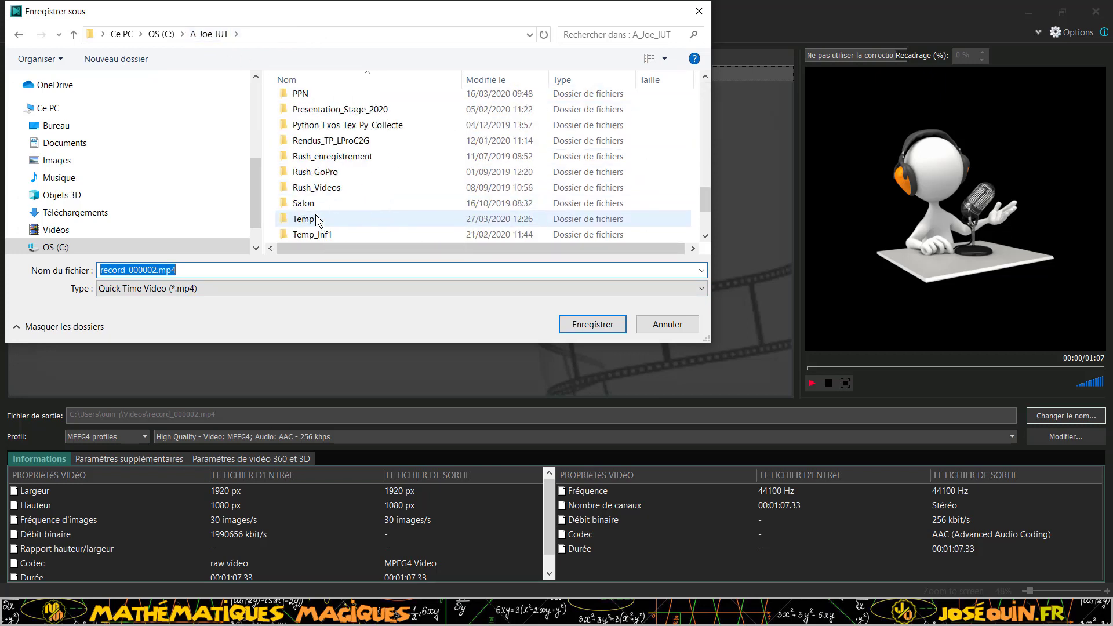
pyautogui.doubleClick(313, 217)
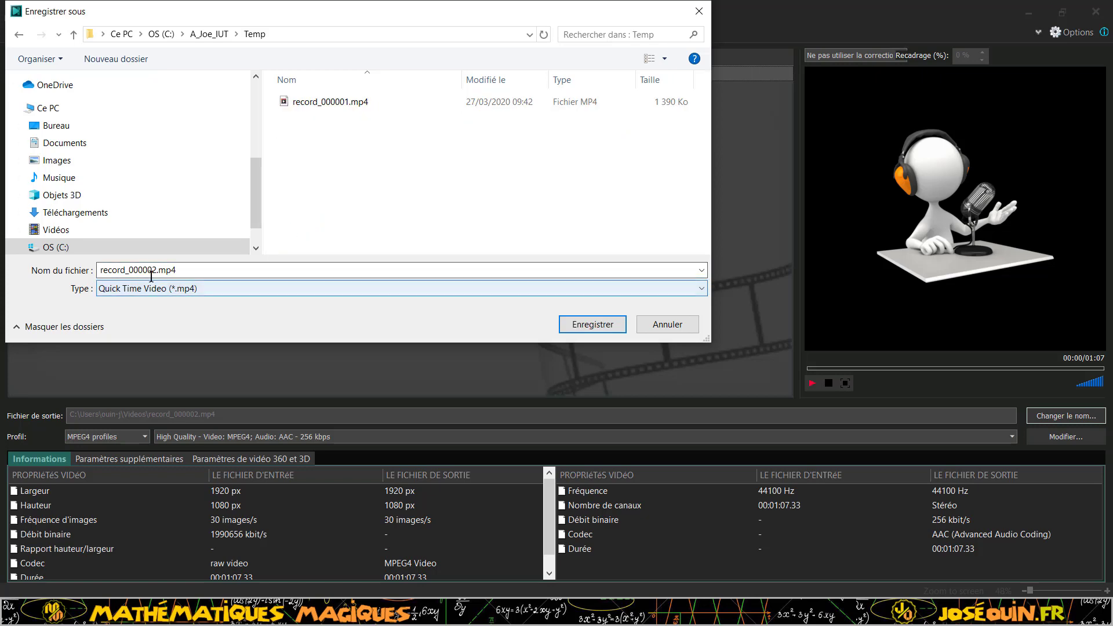
pyautogui.click(586, 324)
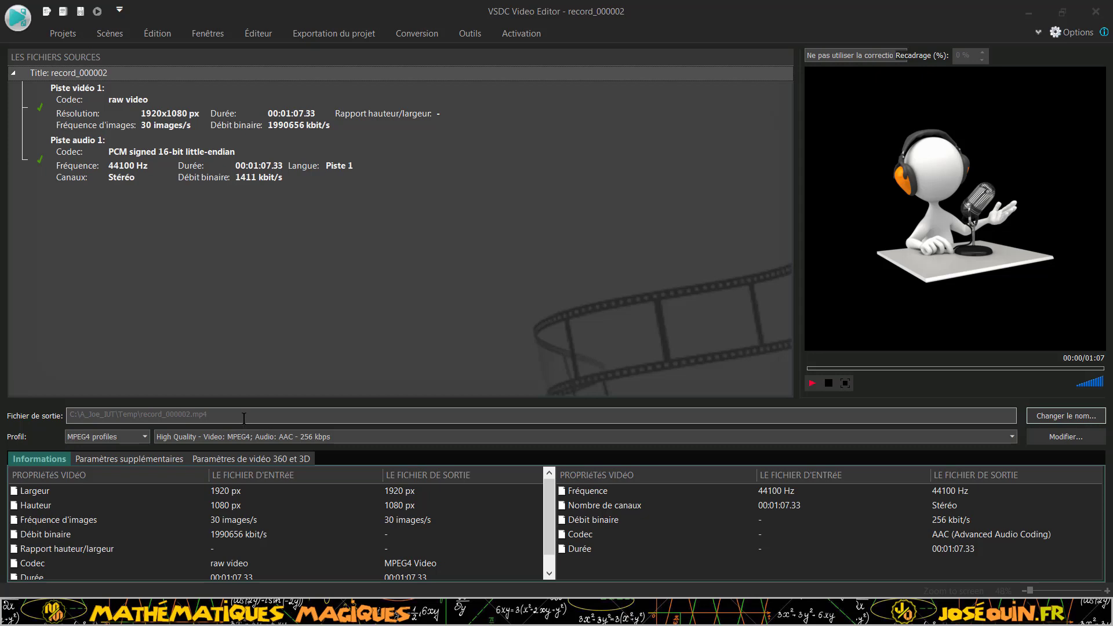
# Start the conversion to the Temp folder, continue without the premium features and dismiss the completion message
pyautogui.click(433, 33)
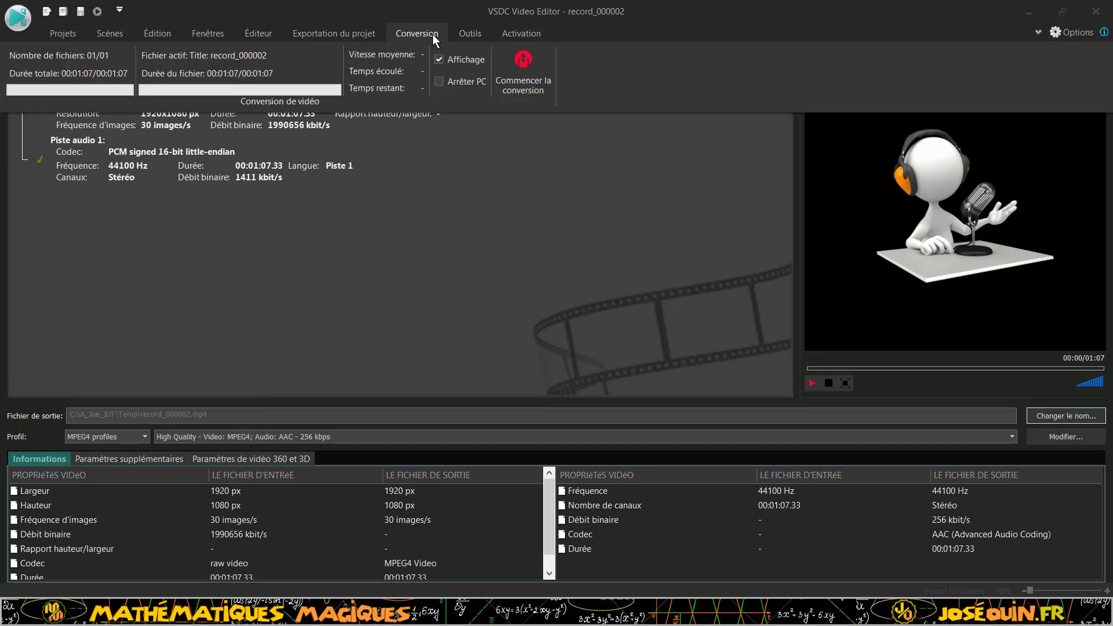
pyautogui.click(524, 74)
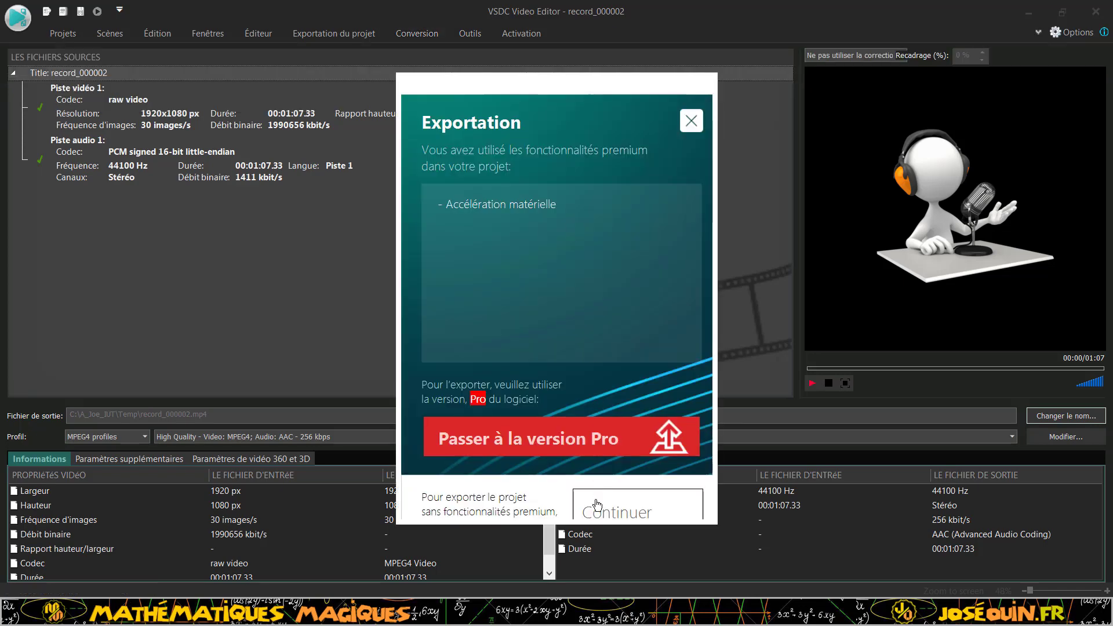
pyautogui.click(626, 518)
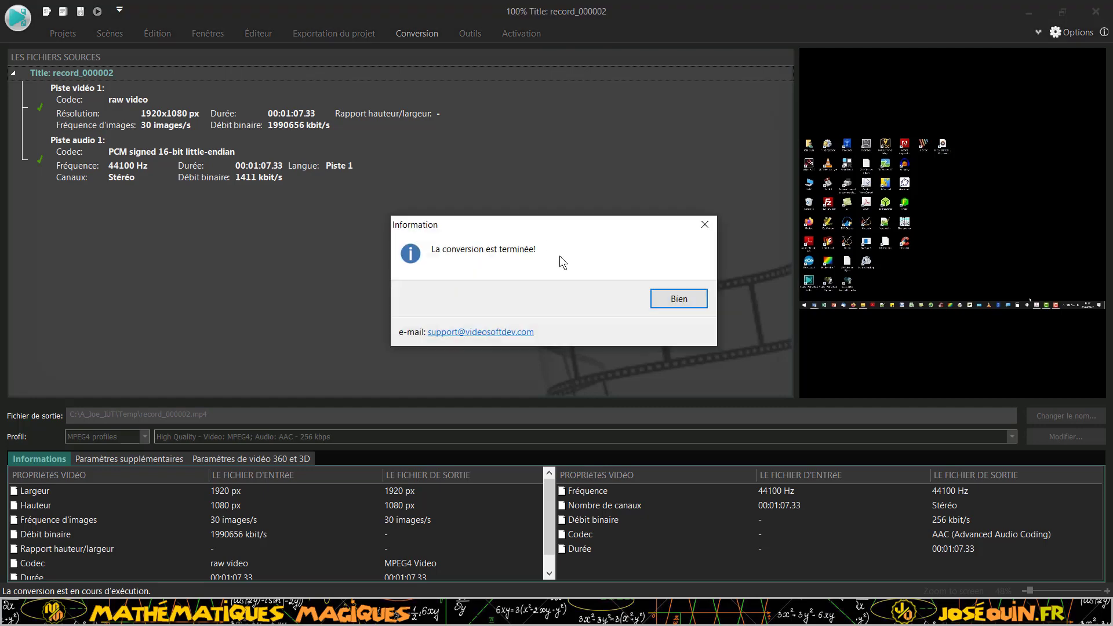
pyautogui.click(677, 296)
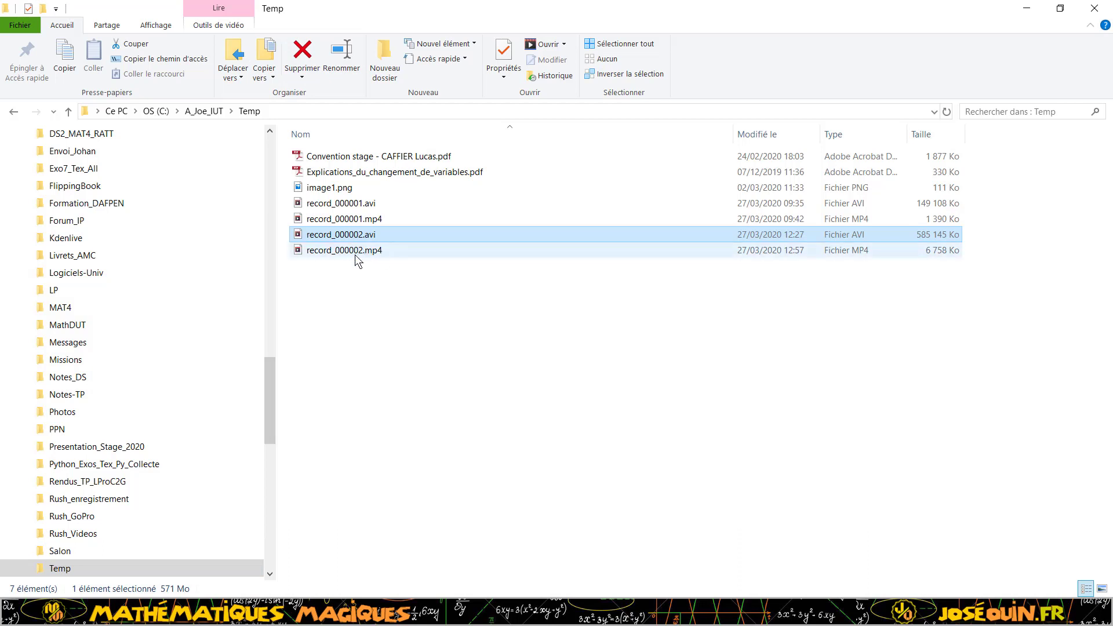
# Select record_000002.mp4 in the Temp folder and compare the AVI and MP4 sizes by dividing 585145 by 6758 in Calculator, closing it when finished
pyautogui.moveTo(356, 240)
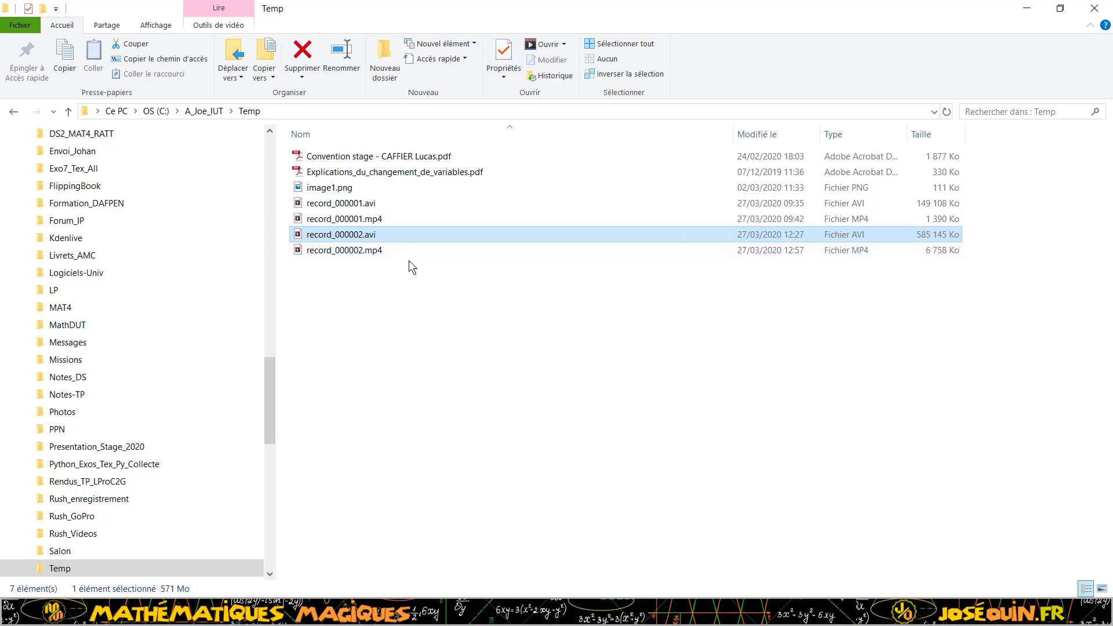
pyautogui.click(358, 251)
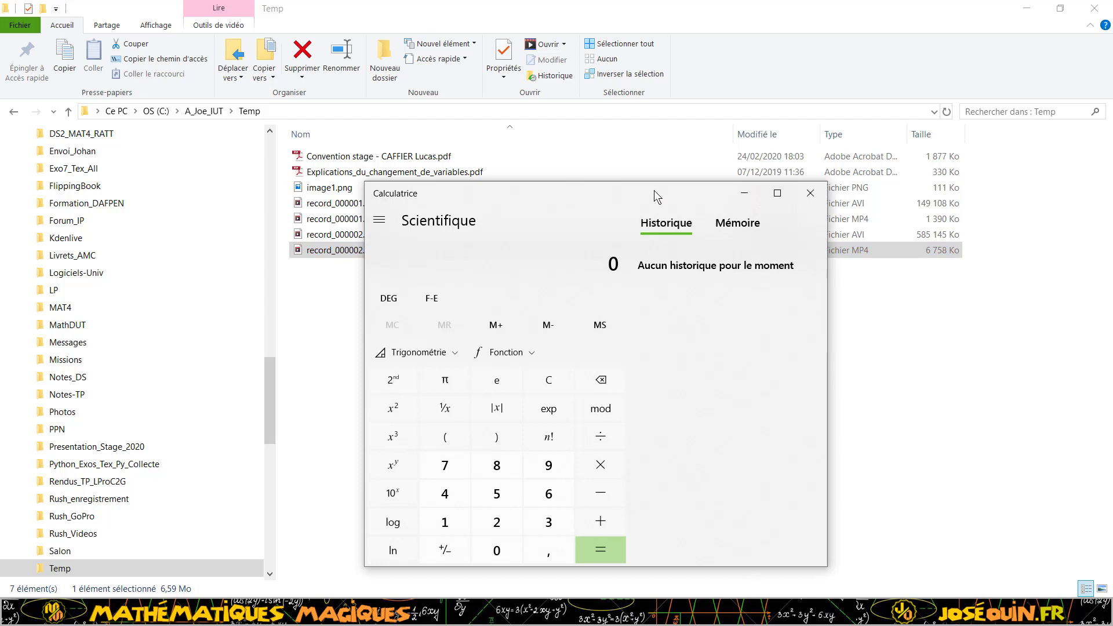
pyautogui.moveTo(654, 190); pyautogui.dragTo(530, 170)
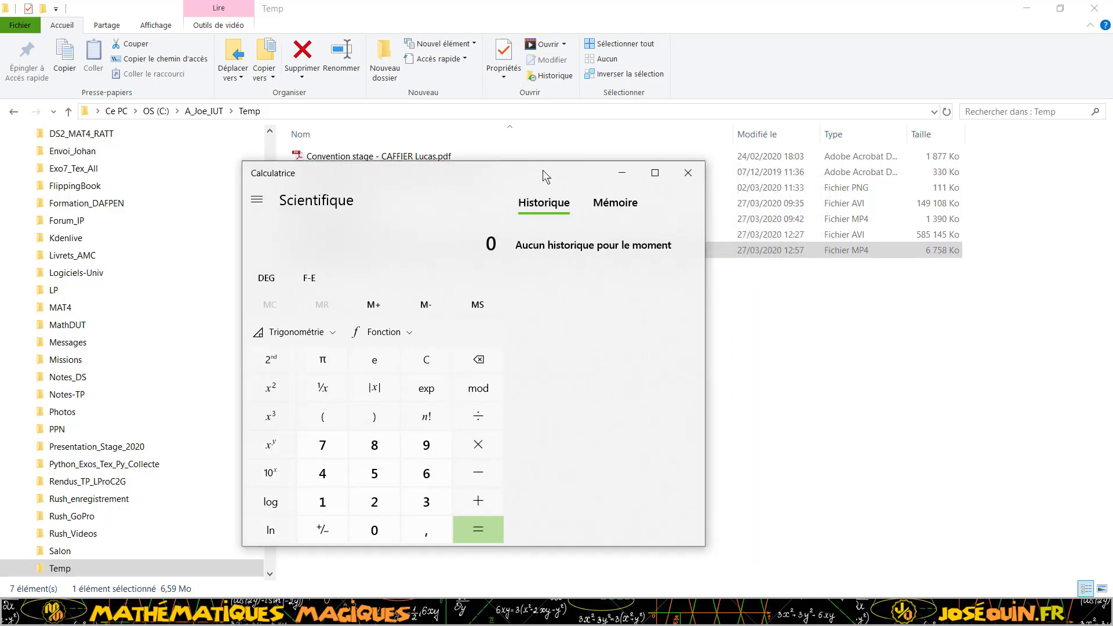
pyautogui.click(371, 474)
pyautogui.click(373, 444)
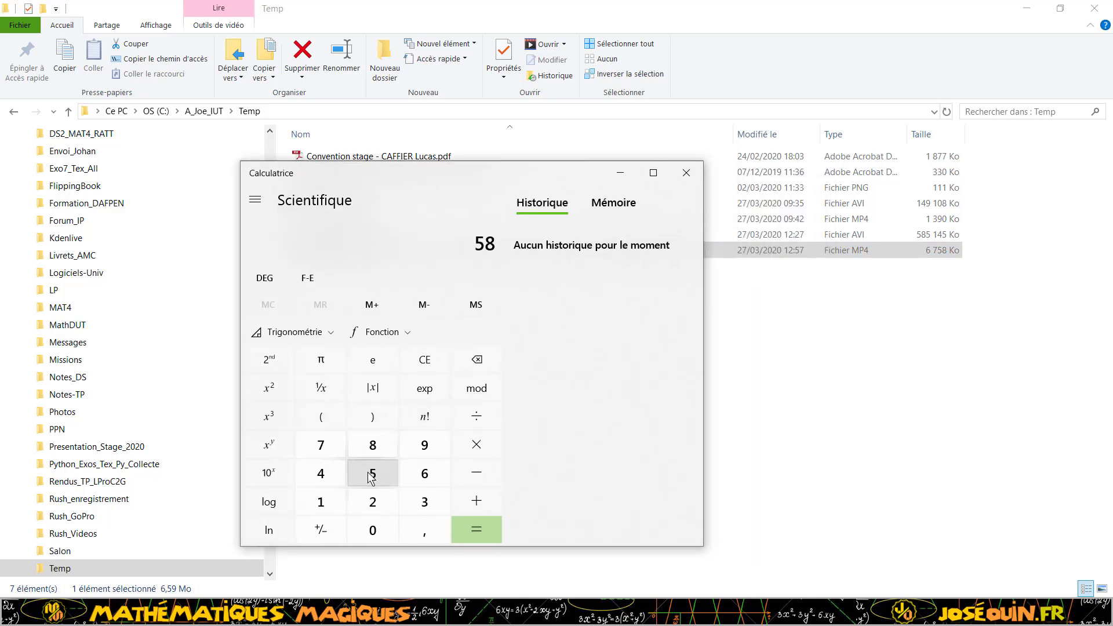
pyautogui.click(371, 476)
pyautogui.click(326, 499)
pyautogui.click(333, 476)
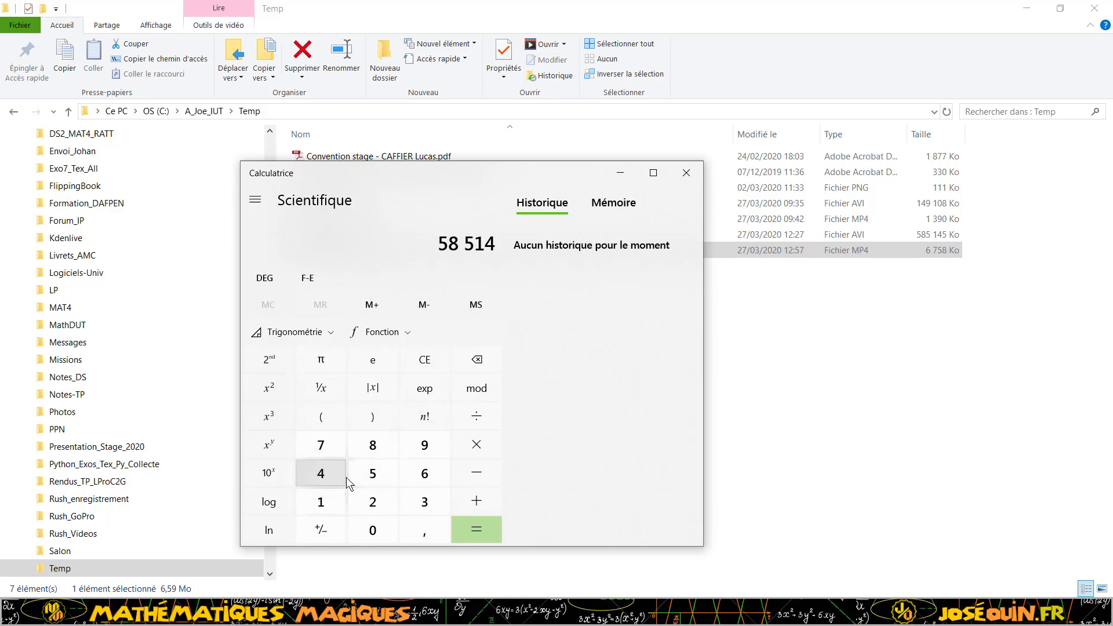
pyautogui.click(372, 475)
pyautogui.click(474, 416)
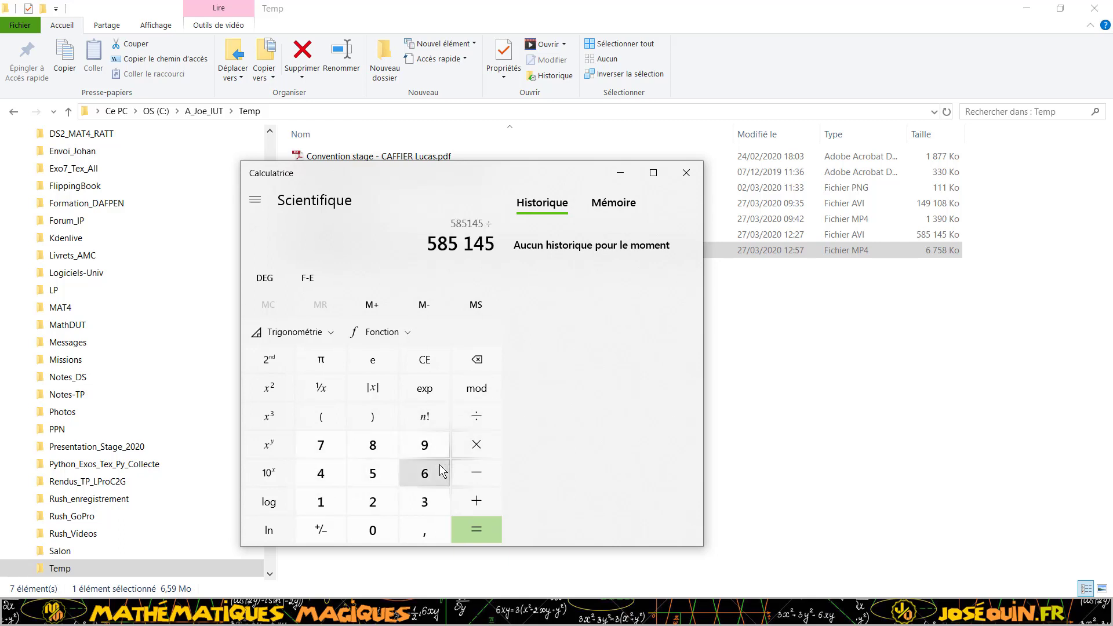
pyautogui.click(423, 475)
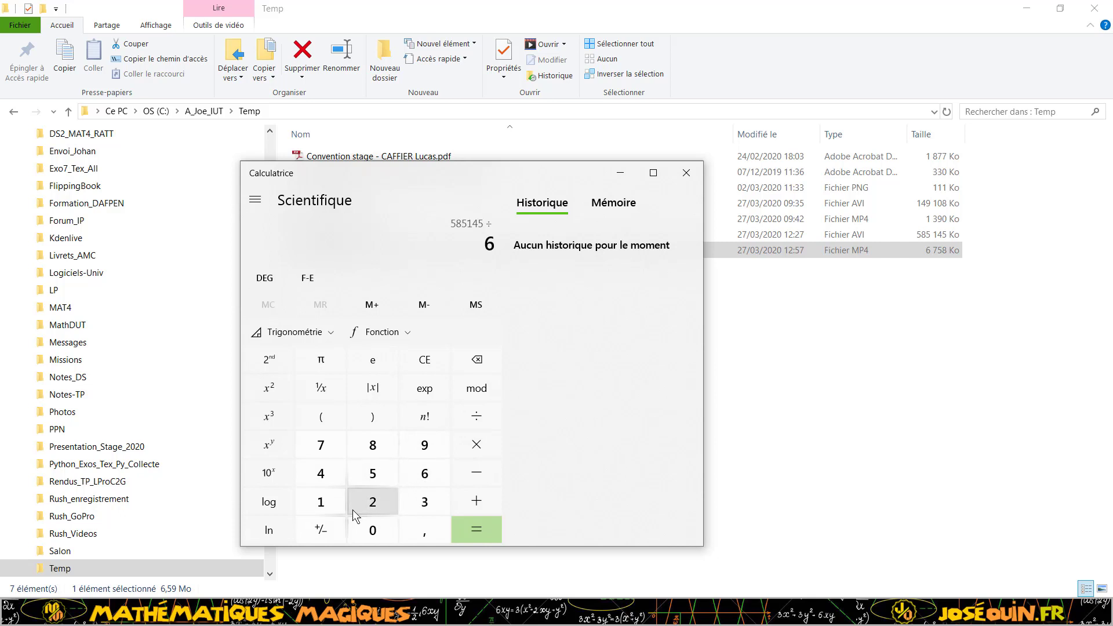
pyautogui.click(333, 452)
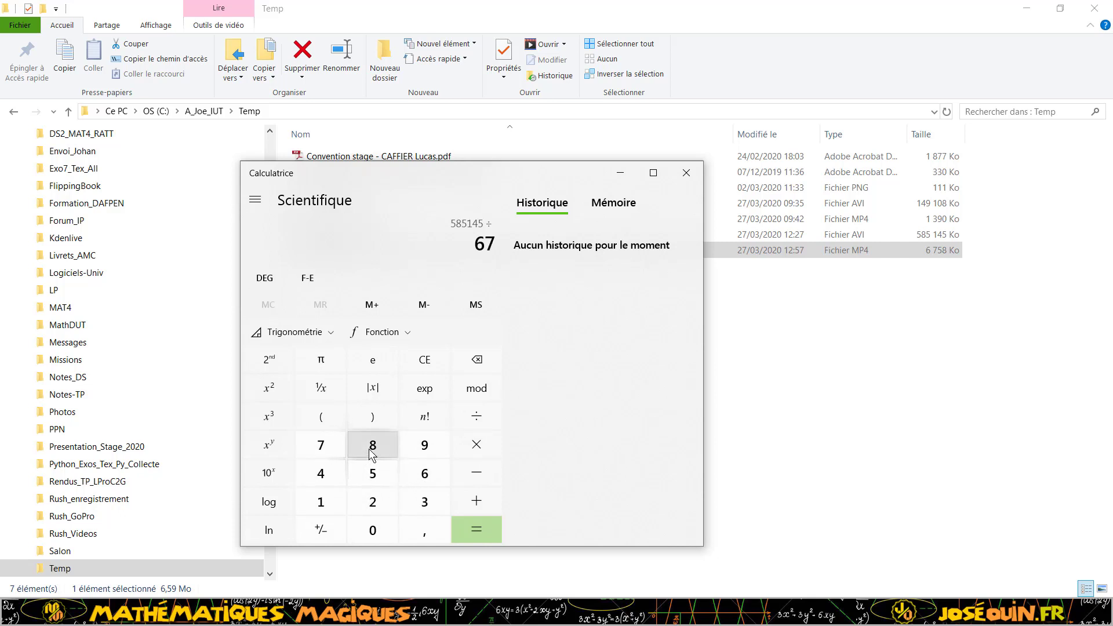
pyautogui.click(375, 478)
pyautogui.click(373, 445)
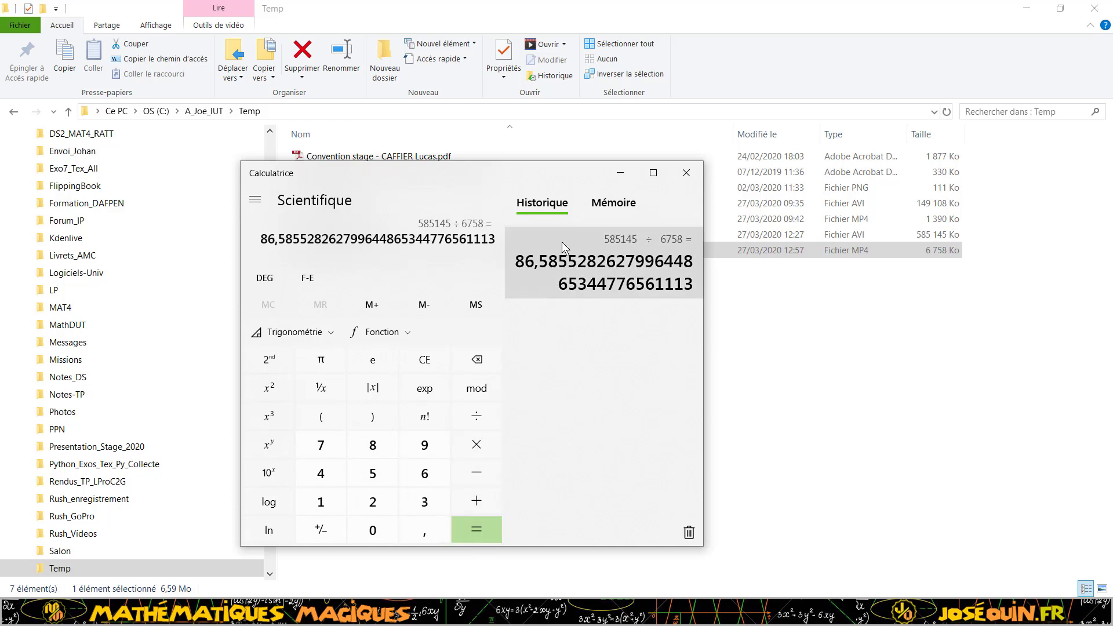
pyautogui.moveTo(556, 181); pyautogui.dragTo(556, 275)
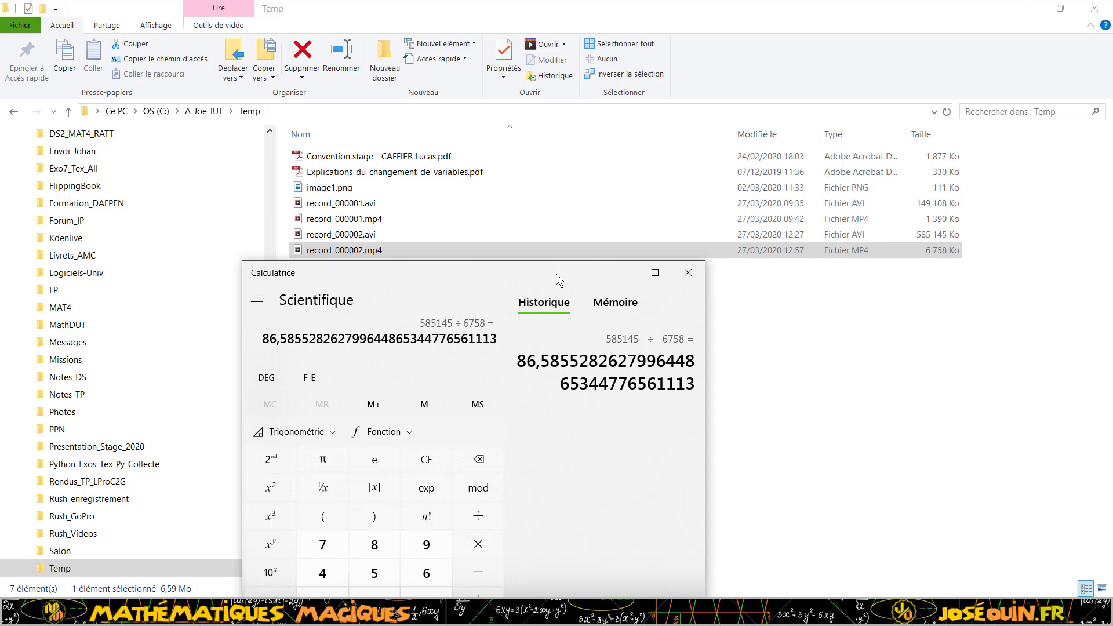
pyautogui.click(686, 278)
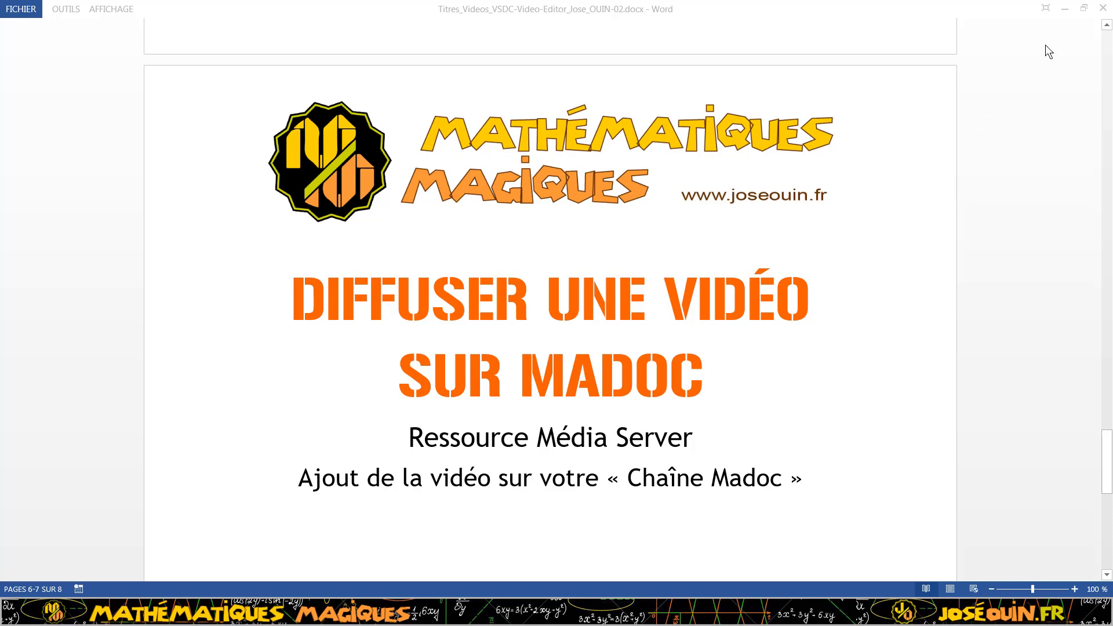
# Minimize the Word title document, switch to the Madoc course page in Firefox and look over the "Diffuser une vidéo sur Madoc" section
pyautogui.click(1065, 8)
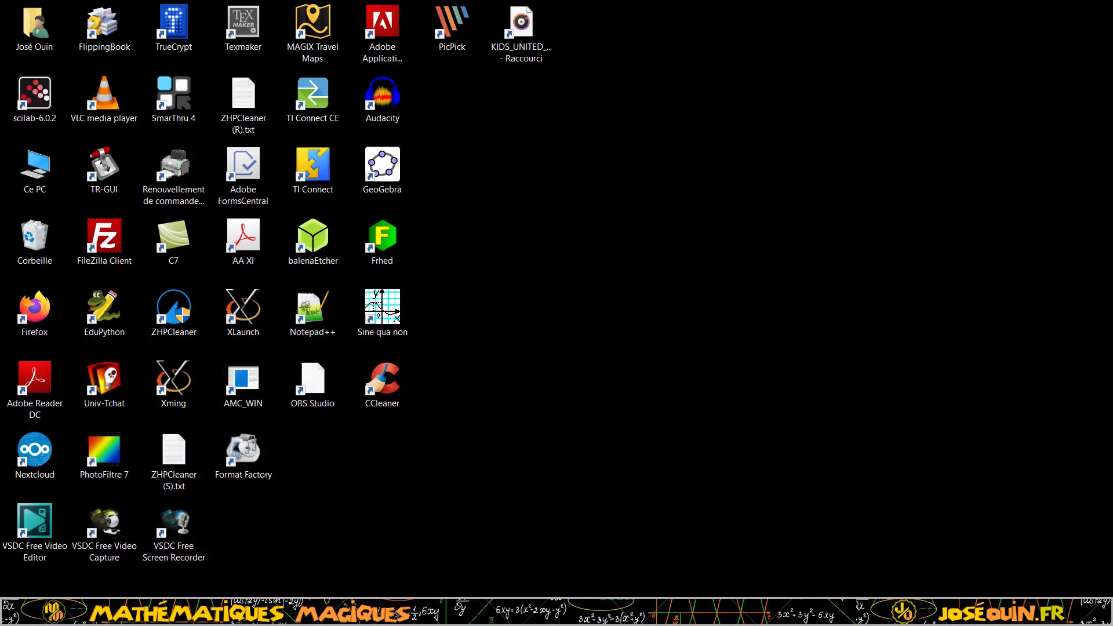
pyautogui.moveTo(194, 612)
pyautogui.click(152, 568)
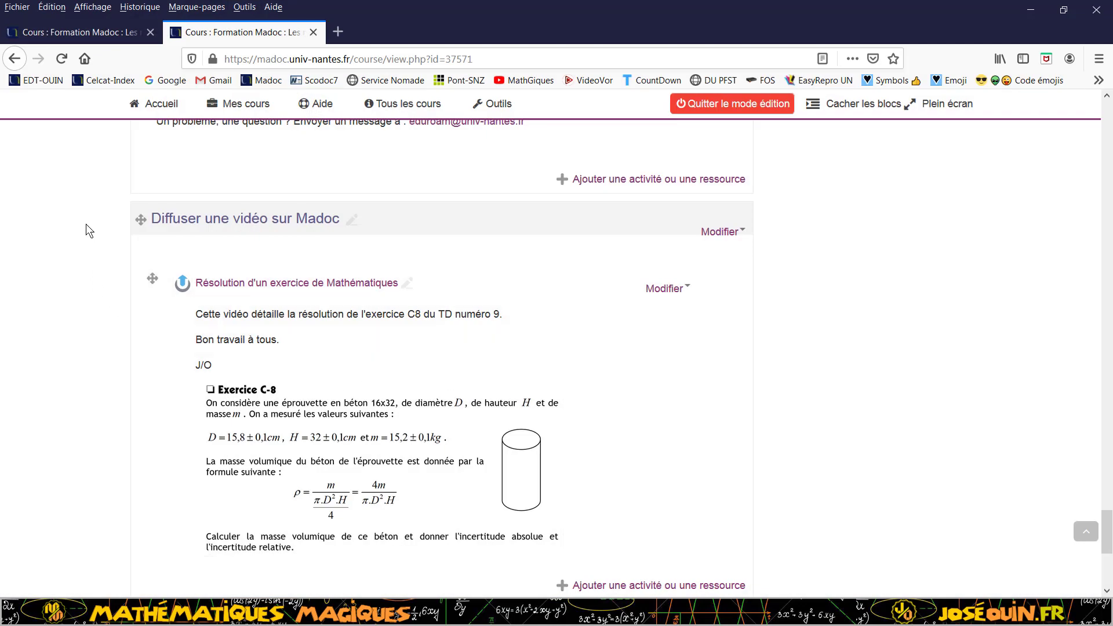
pyautogui.scroll(3, 85, 224)
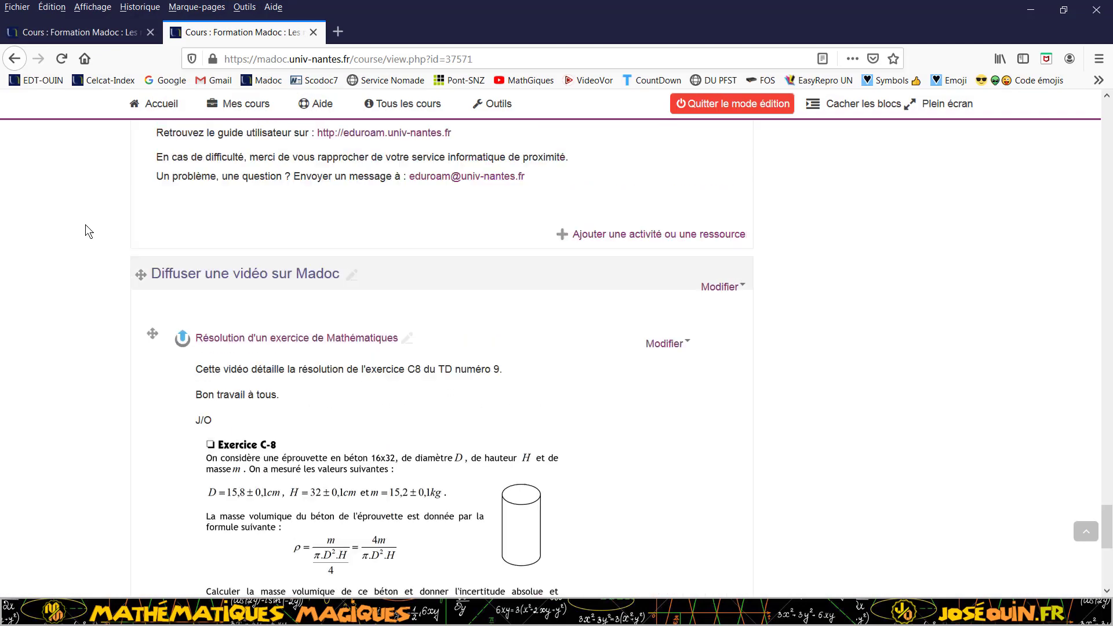
pyautogui.scroll(-3, 86, 224)
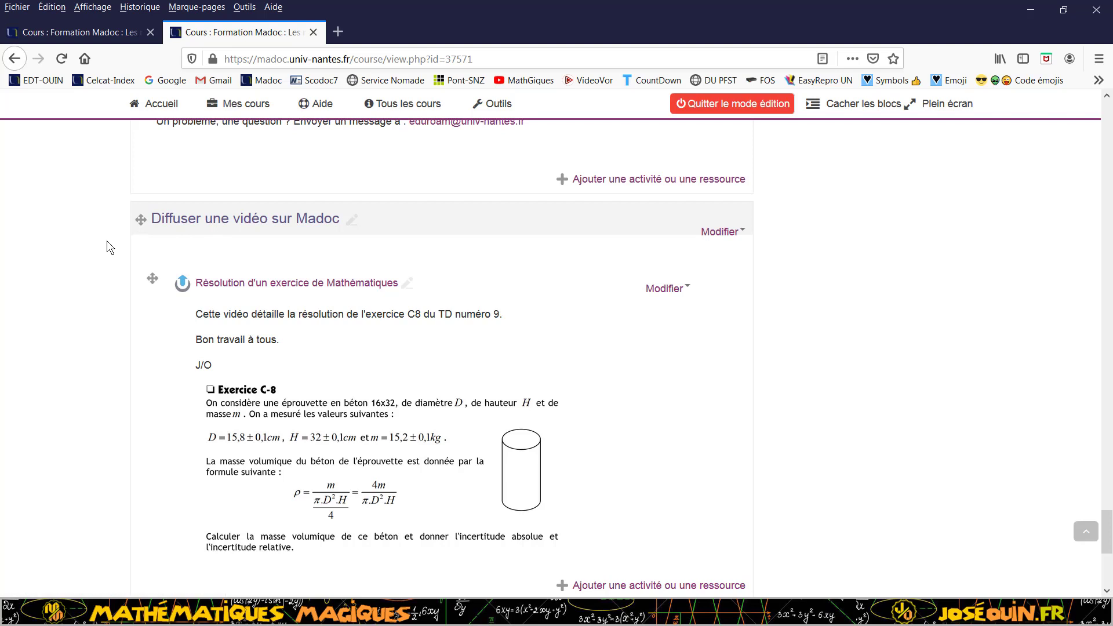
pyautogui.scroll(-2, 107, 241)
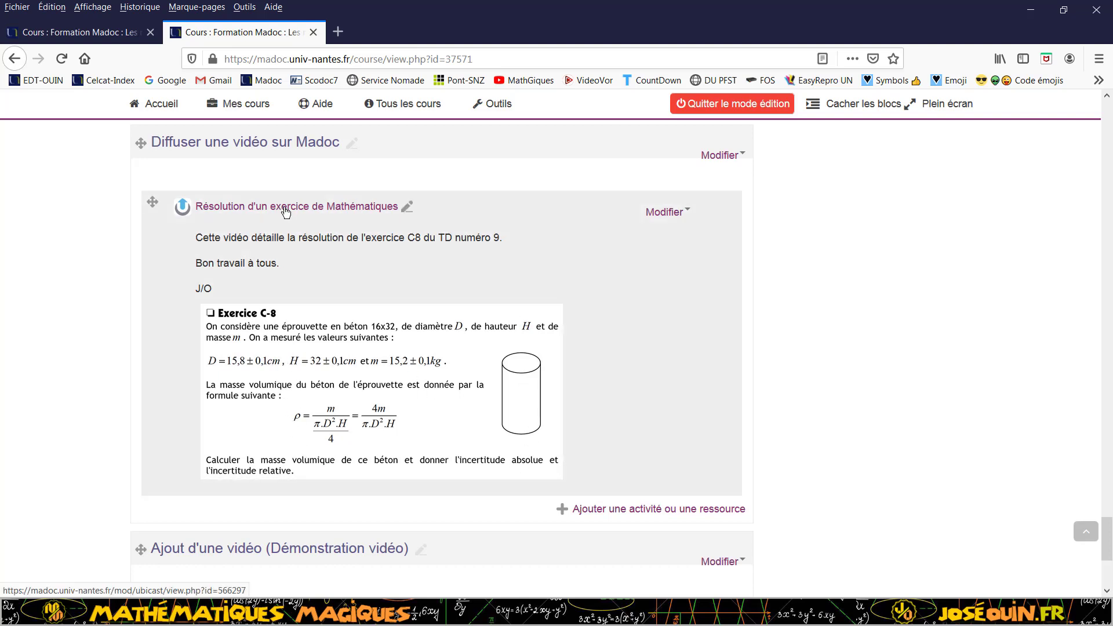
# Open the "Résolution d'un exercice de Mathématiques" resource, play the start of its video, pause it and look over the description below
pyautogui.click(286, 209)
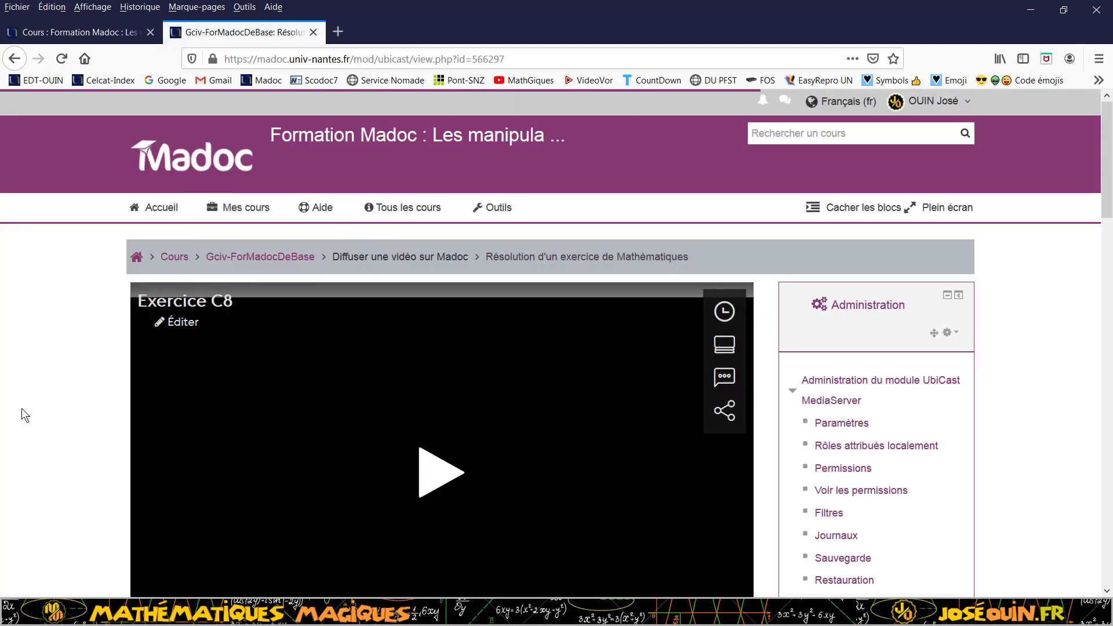
pyautogui.scroll(-2, 22, 408)
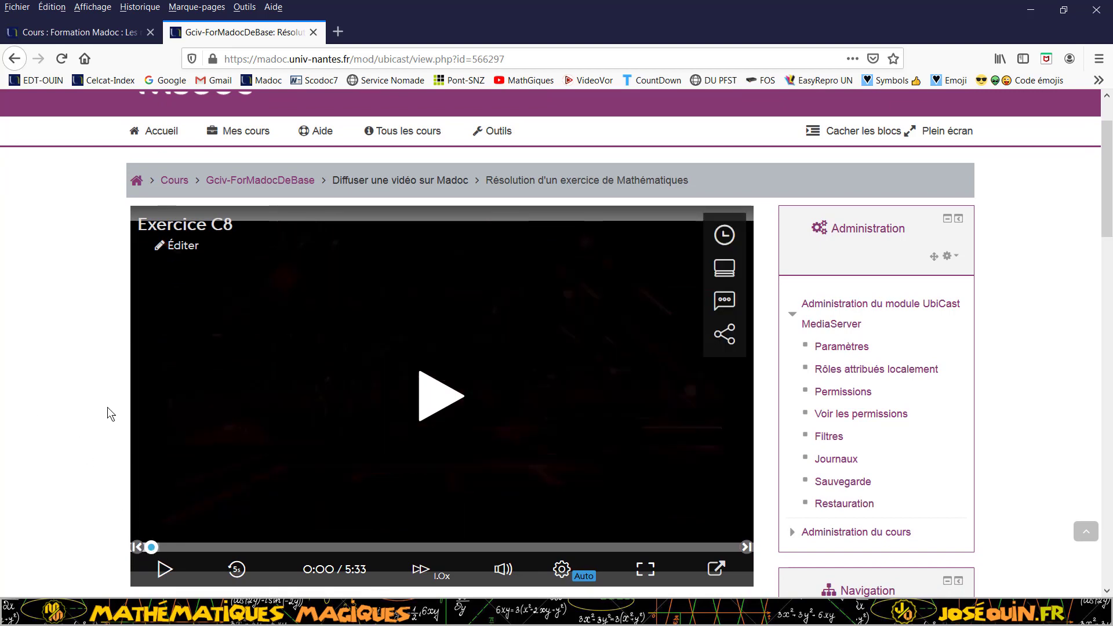
pyautogui.click(430, 397)
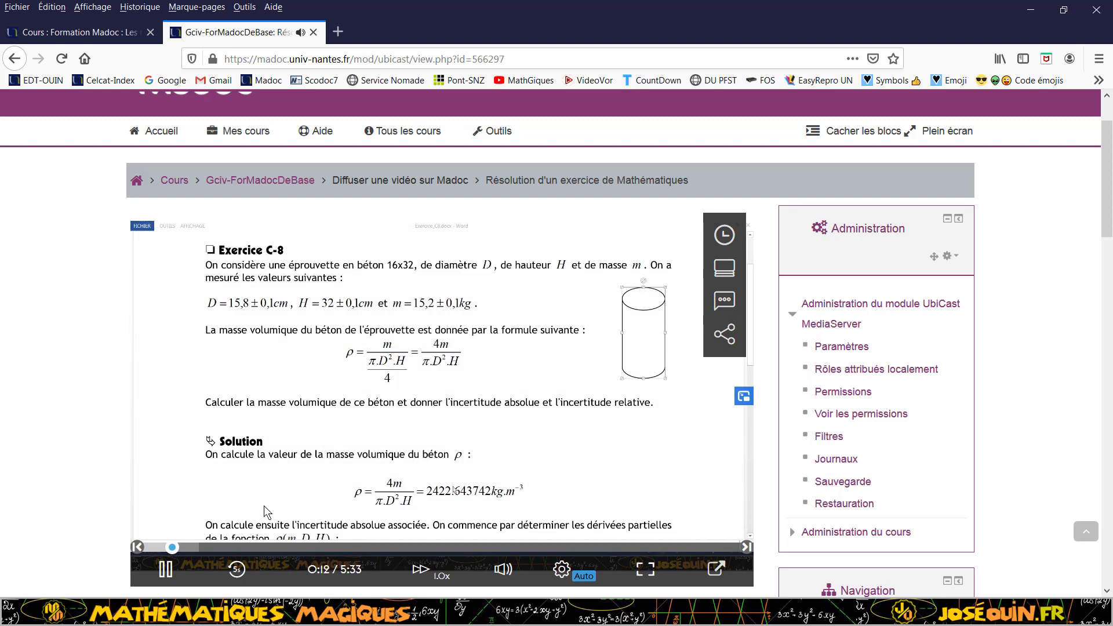
pyautogui.click(169, 576)
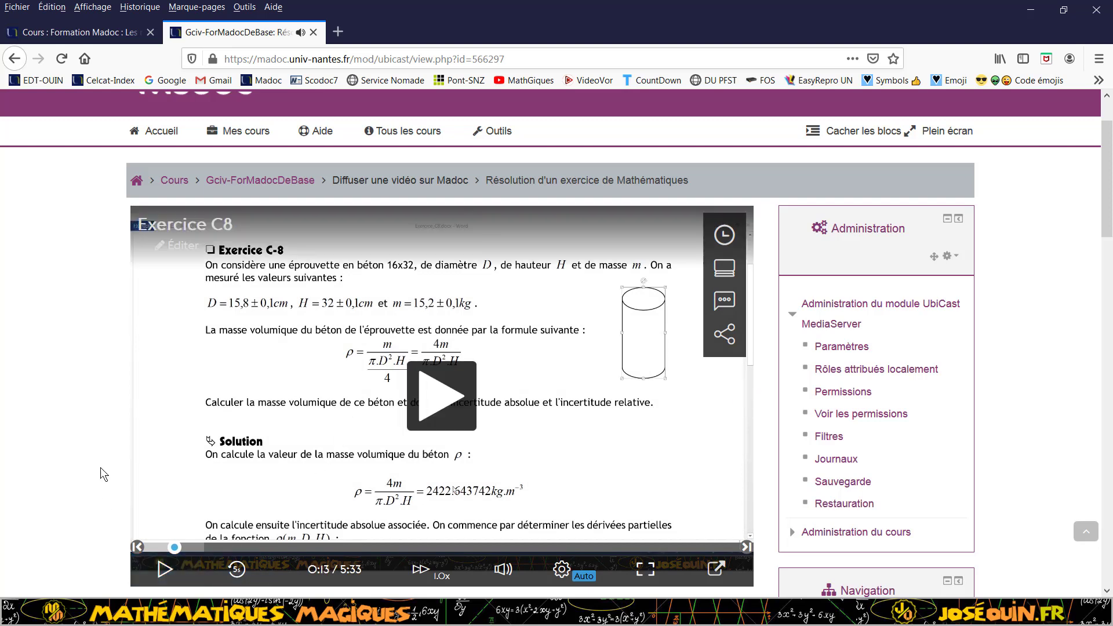
pyautogui.scroll(-2, 100, 467)
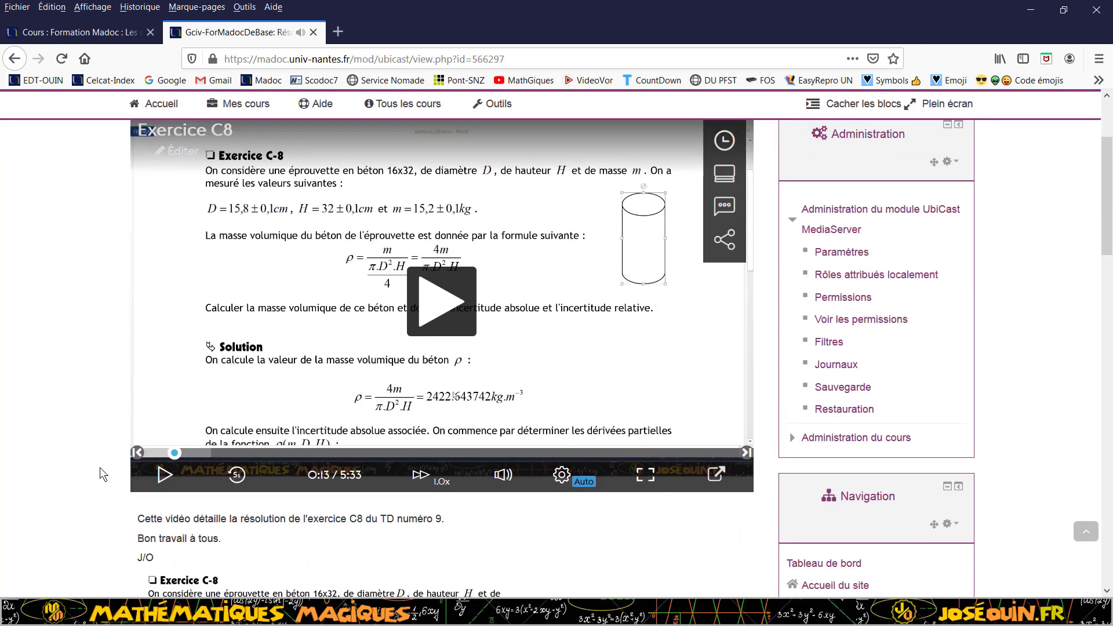
pyautogui.scroll(2, 100, 467)
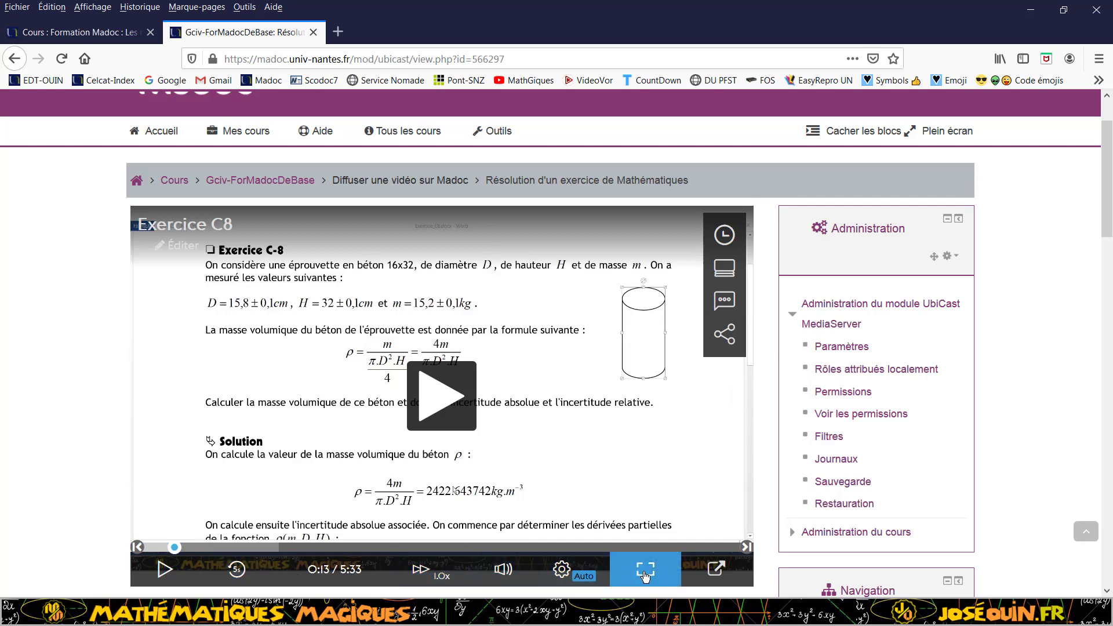
# Open the Exercice C8 video on its own MediaServer page and view the channel section below the player
pyautogui.click(712, 574)
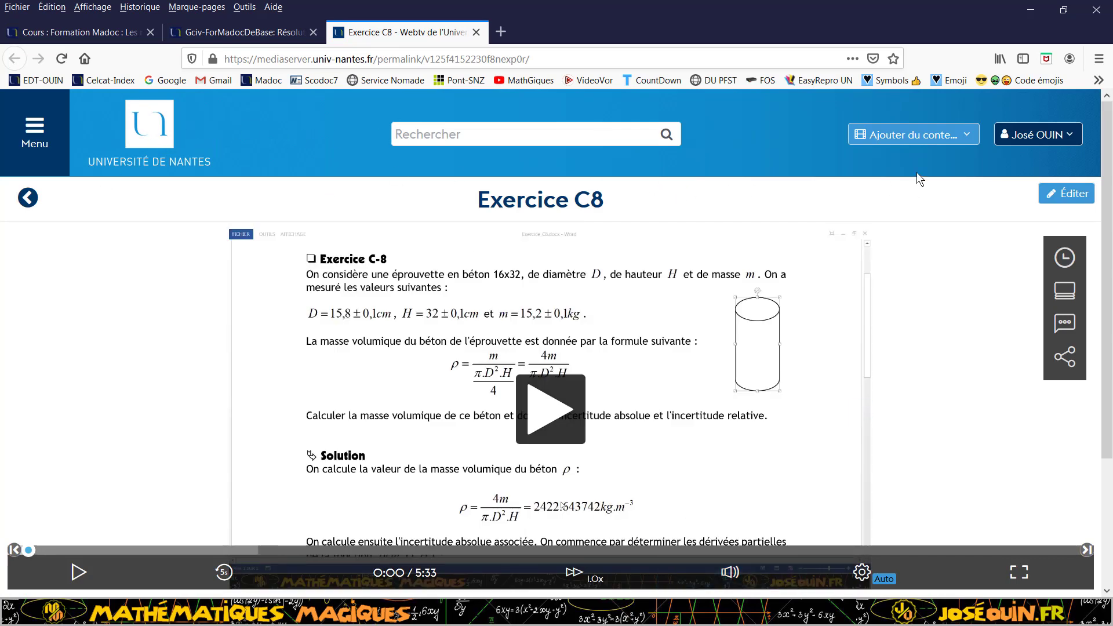
pyautogui.scroll(-3, 861, 307)
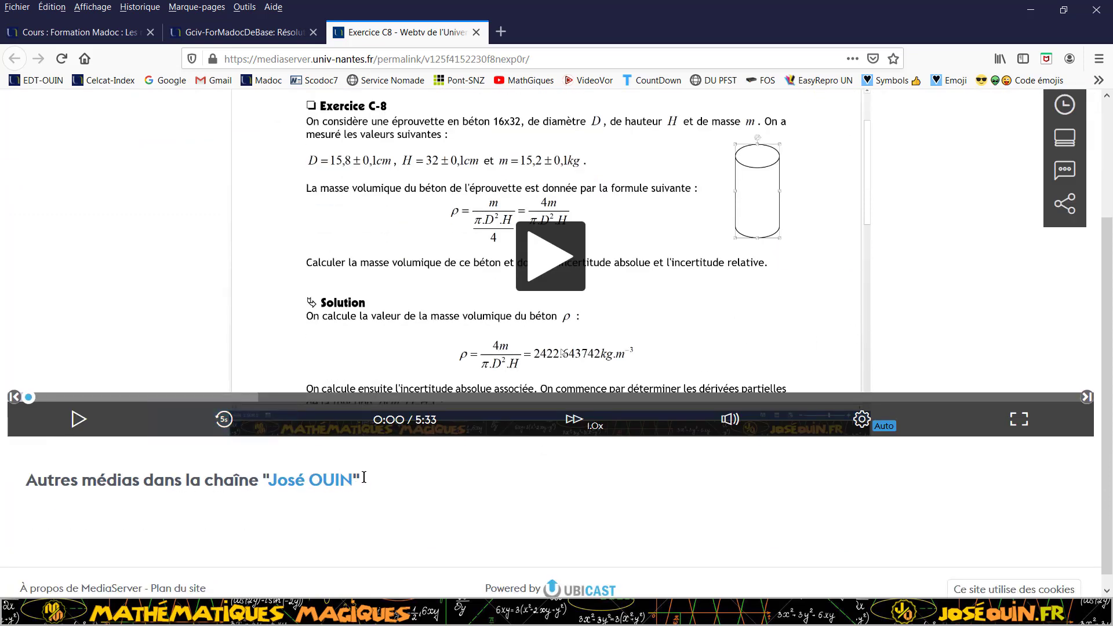
# Look over the Exercice C8 page on MediaServer from player to footer, and close its browser tab
pyautogui.scroll(-1, 433, 507)
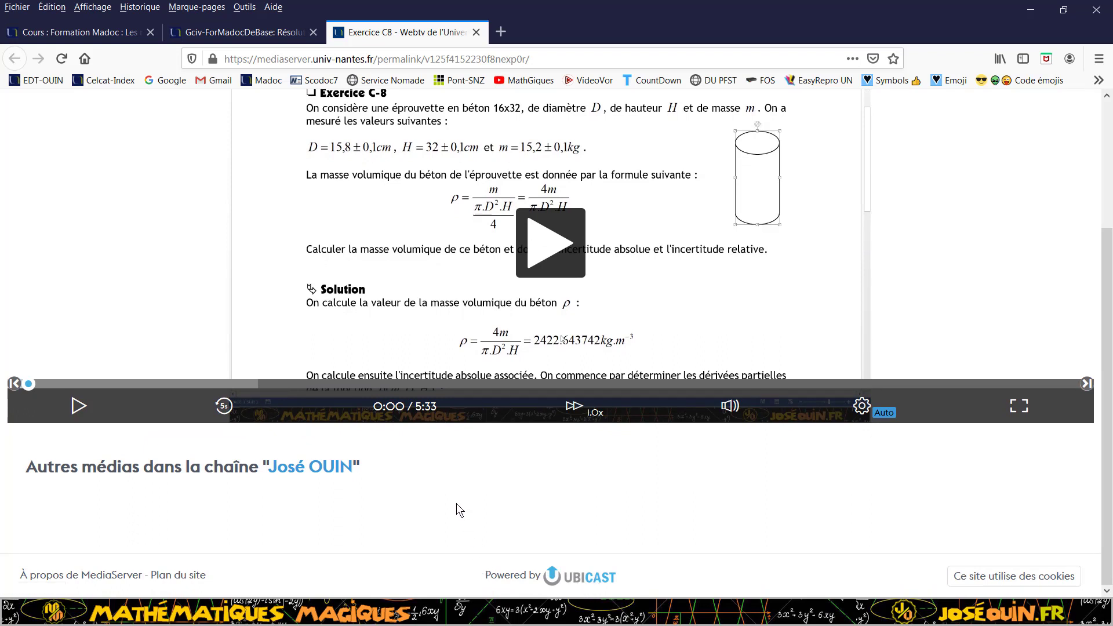
pyautogui.scroll(3, 457, 504)
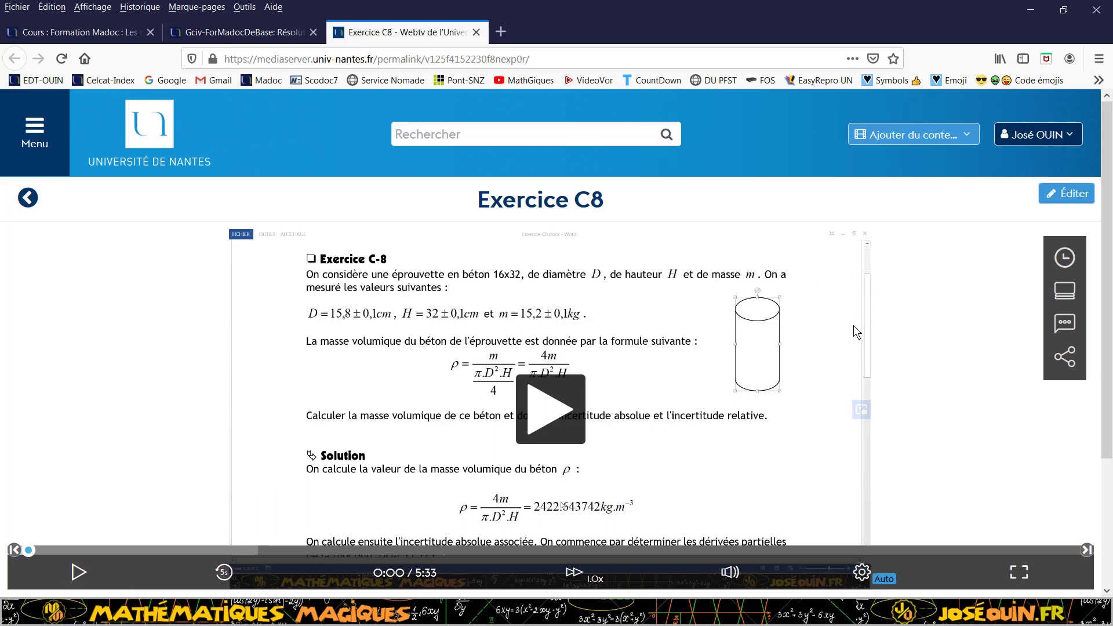
pyautogui.scroll(-3, 933, 337)
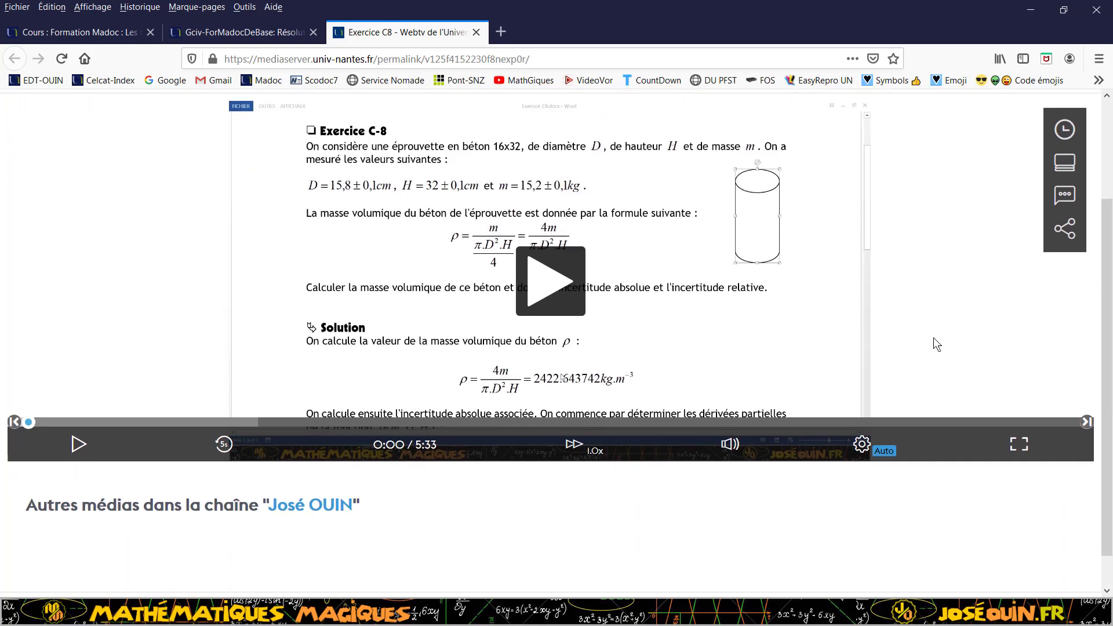
pyautogui.scroll(3, 933, 337)
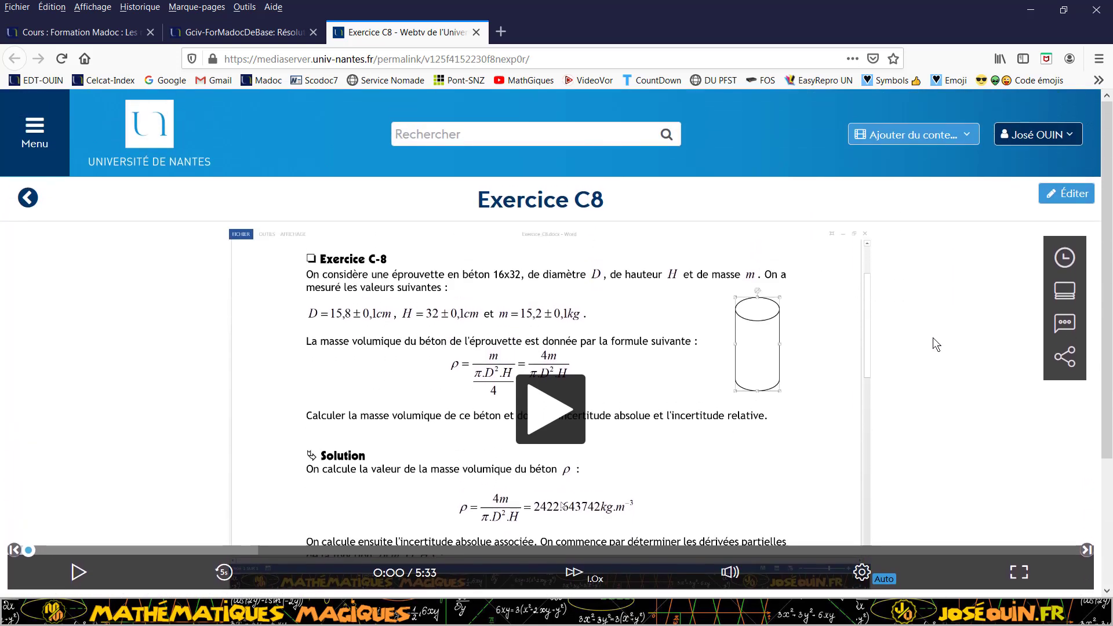
pyautogui.click(476, 32)
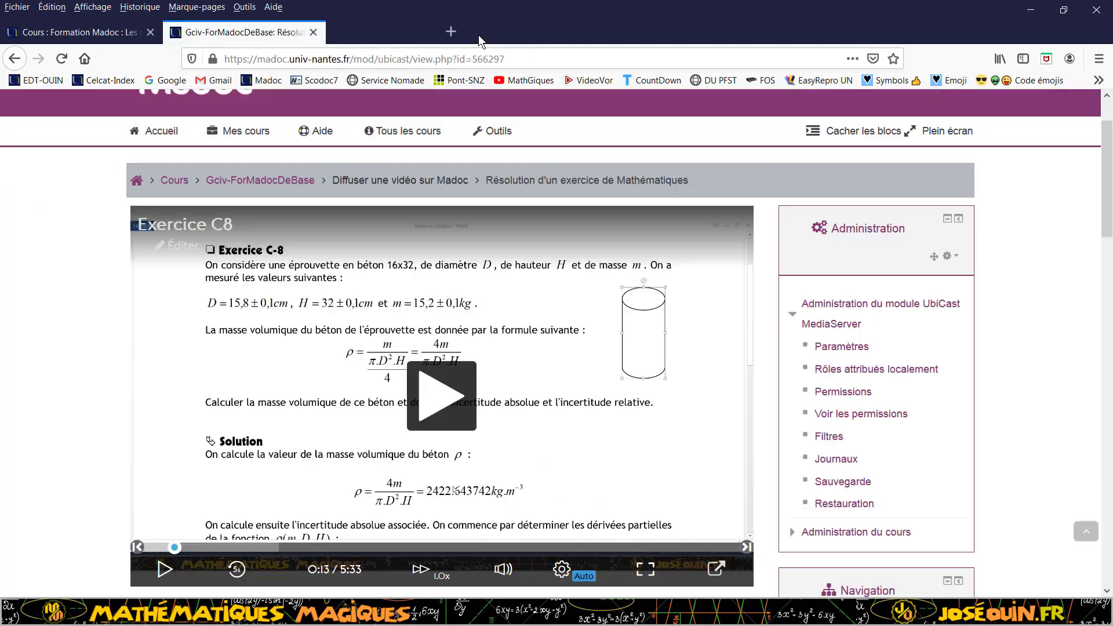
# Return to the Gciv-ForMadocDeBase course page at the "Ajout d'une vidéo (Démonstration vidéo)" section, minimizing the Temp folder window
pyautogui.scroll(3, 133, 464)
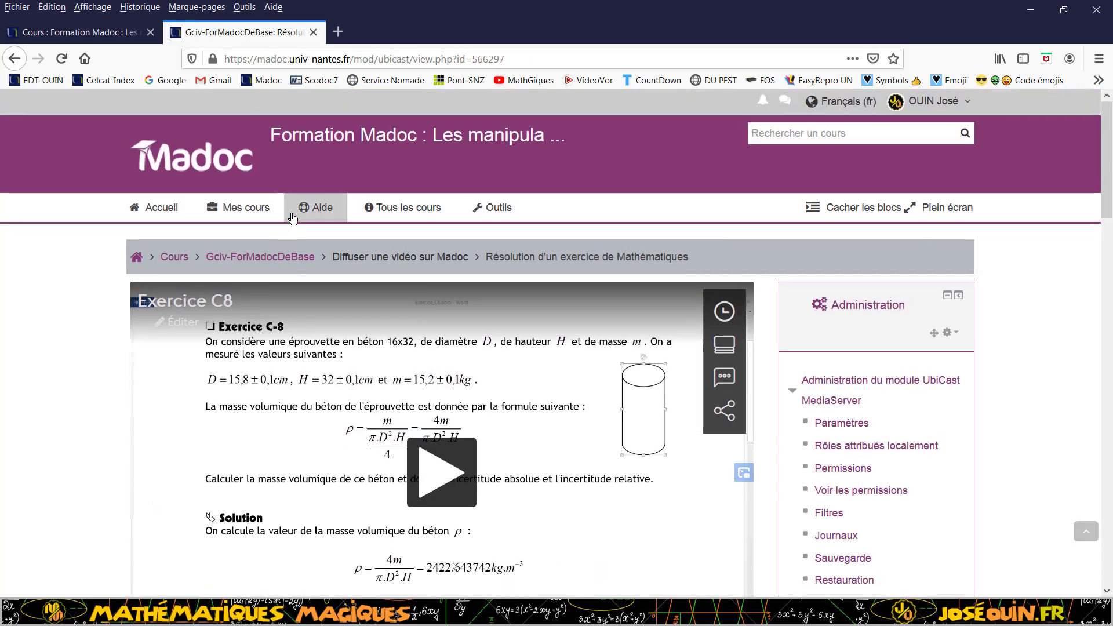
pyautogui.click(273, 259)
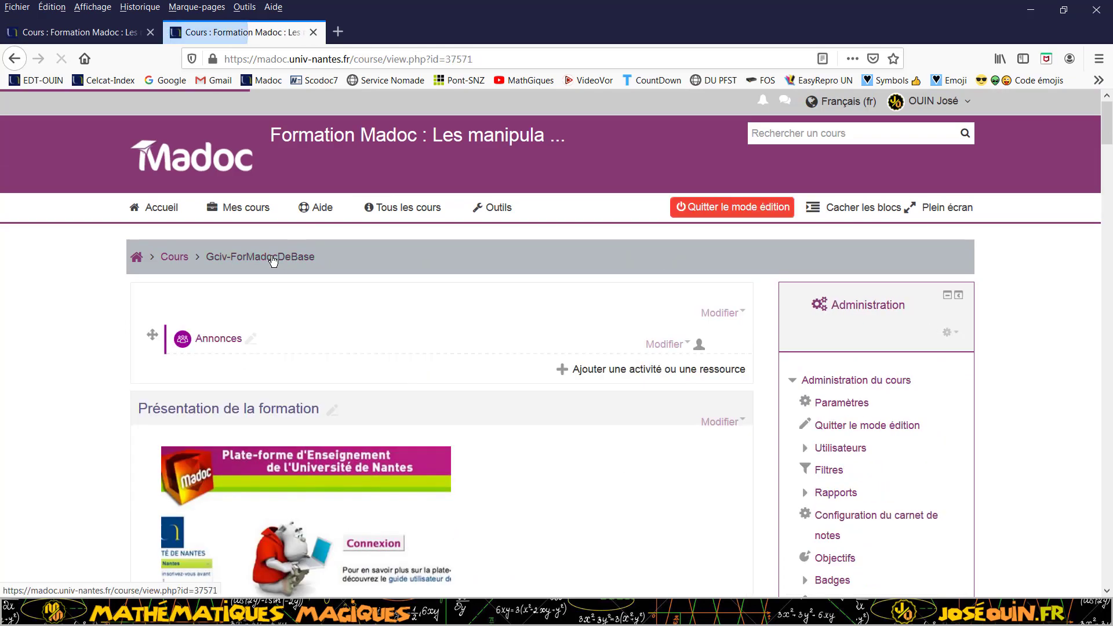
pyautogui.scroll(-15, 232, 449)
pyautogui.scroll(-20, 233, 443)
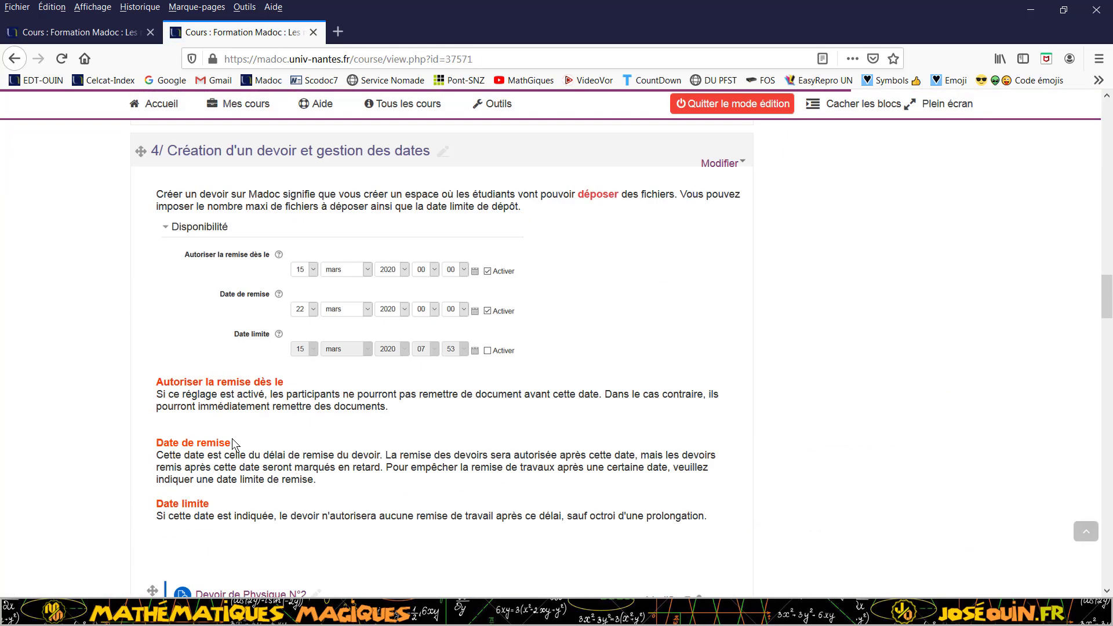
pyautogui.scroll(-20, 233, 443)
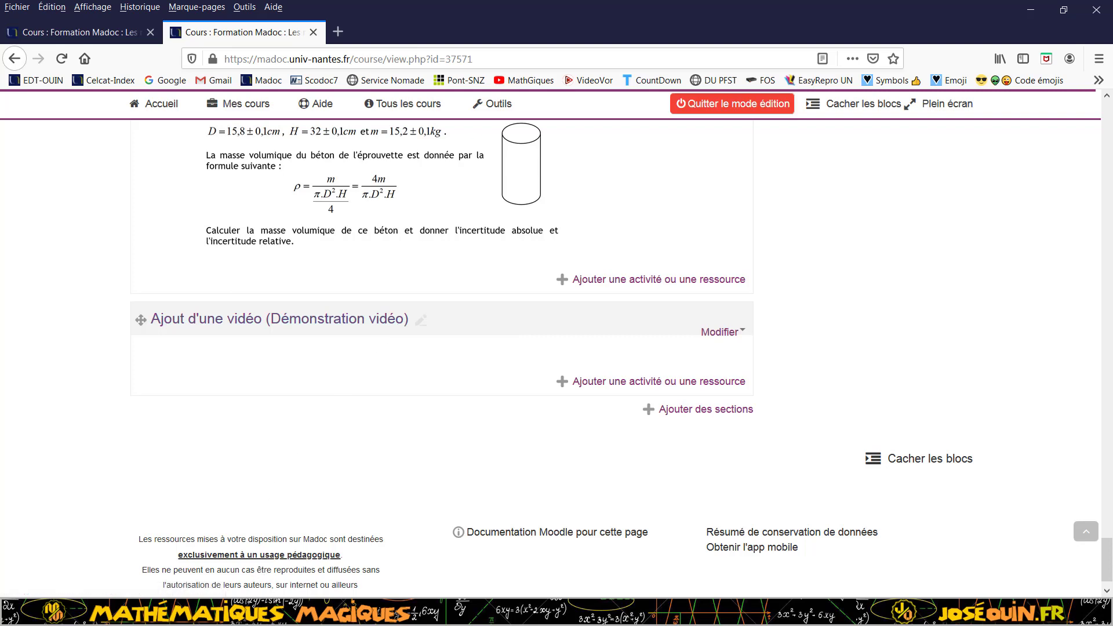
pyautogui.hotkey('alt', 'Tab')
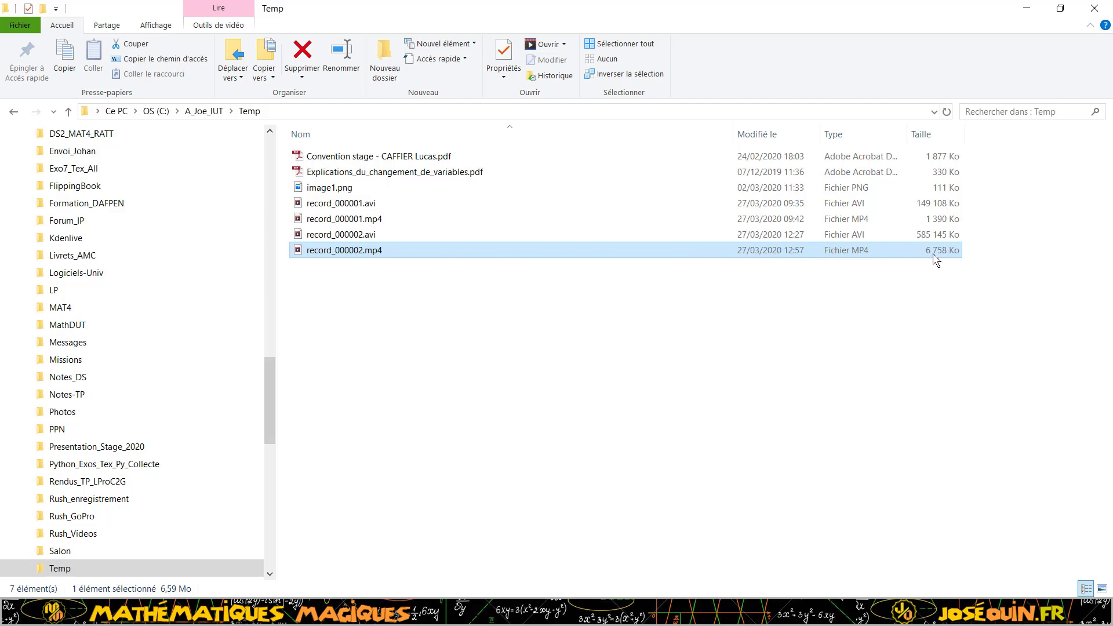
pyautogui.click(1026, 10)
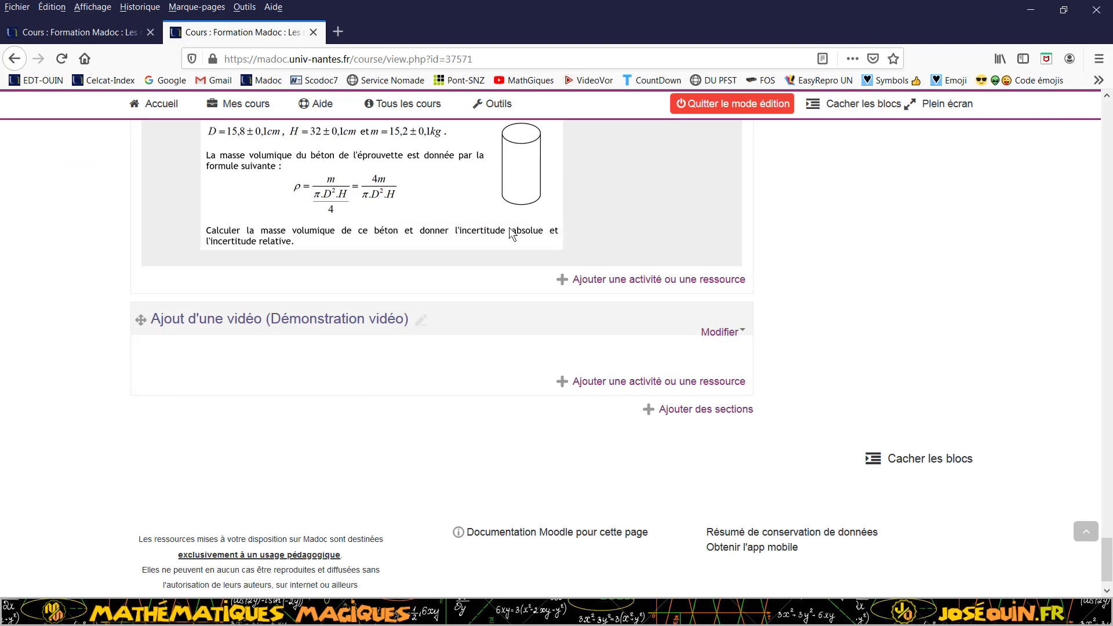
# Add a "Ressource du MediaServer" resource to the "Ajout d'une vidéo (Démonstration vidéo)" section
pyautogui.click(720, 335)
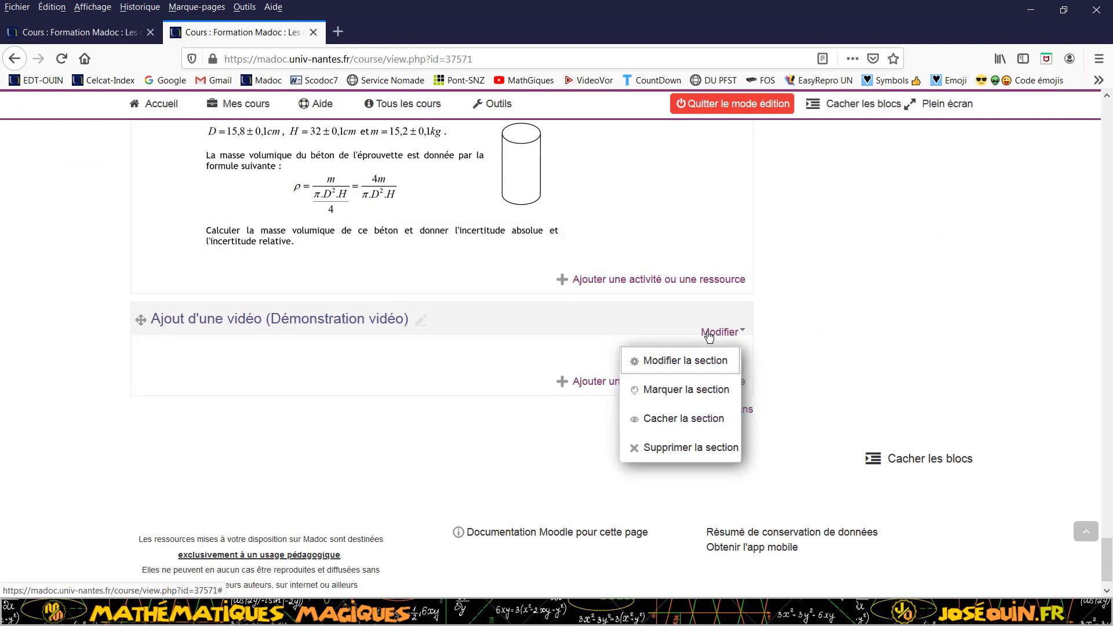
pyautogui.click(714, 337)
pyautogui.click(639, 387)
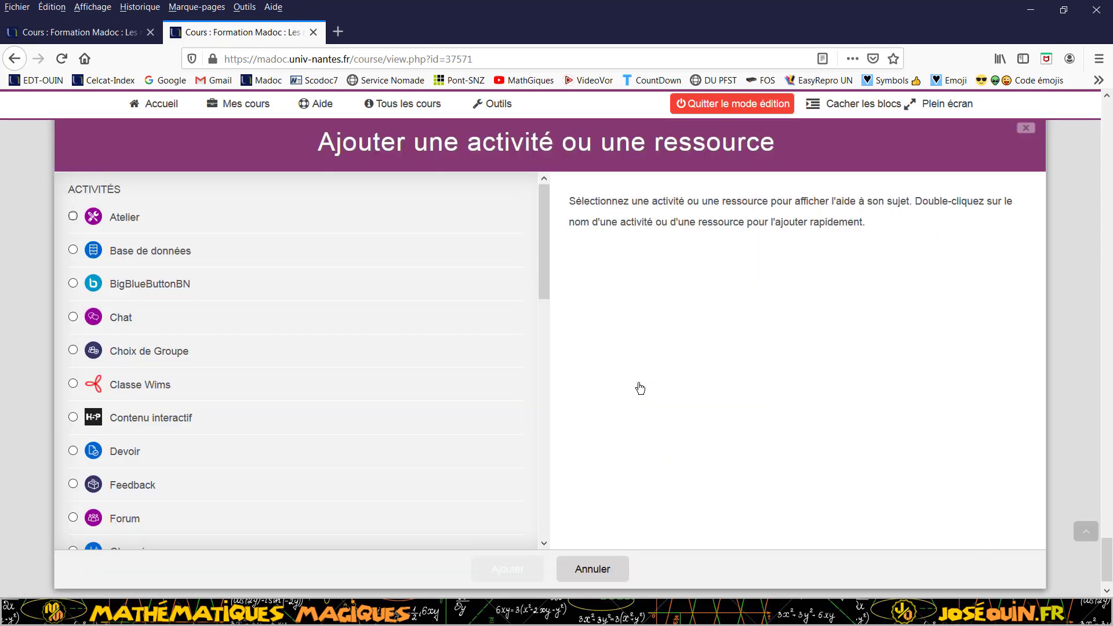
pyautogui.scroll(-5, 475, 383)
pyautogui.scroll(-8, 472, 382)
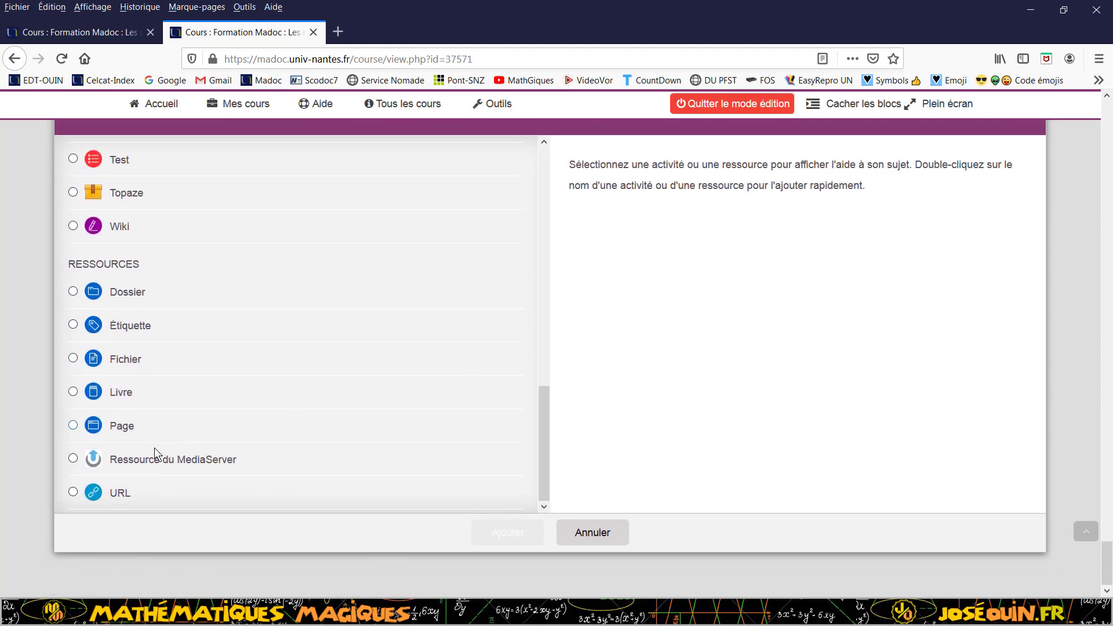
pyautogui.click(73, 459)
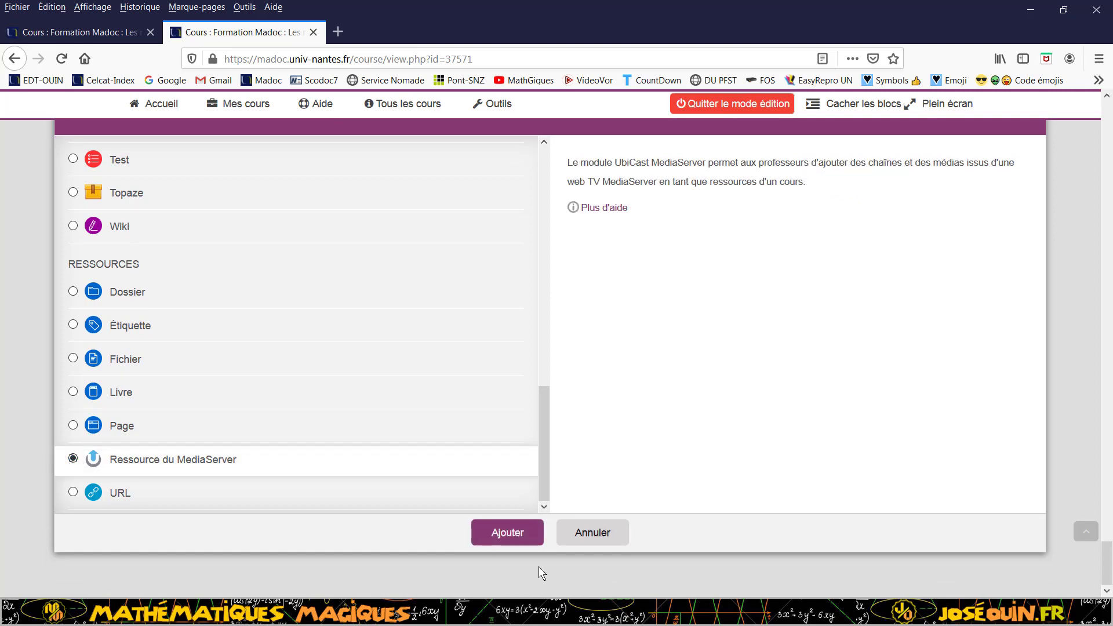
pyautogui.click(508, 534)
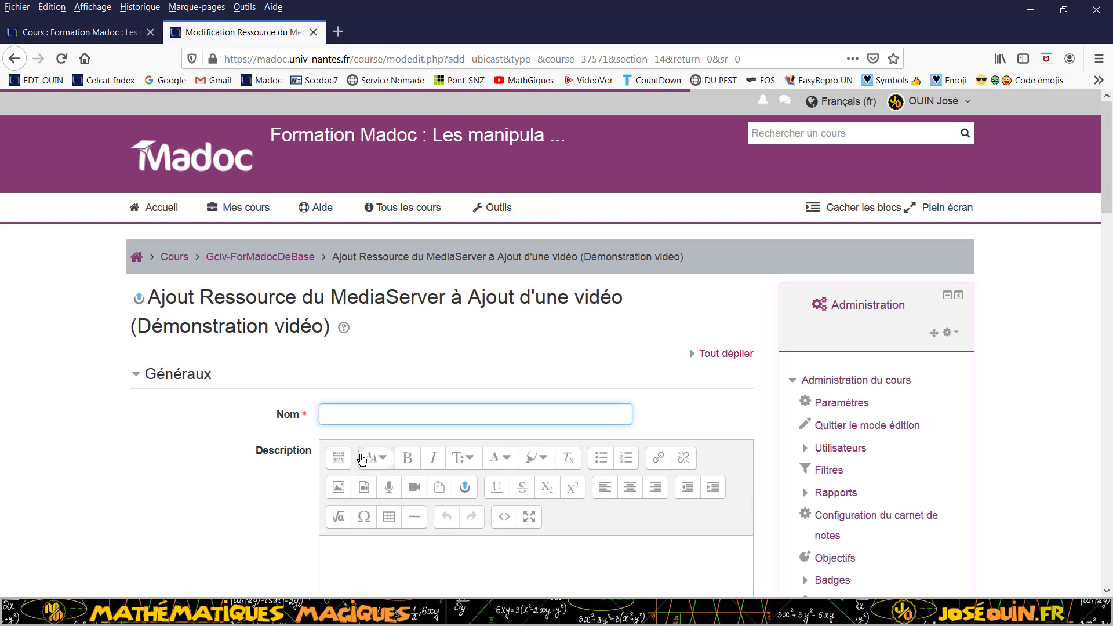
# Name the resource "Exercice C8" and enter the description "Consulter cette vidéo pour avoir les éléments utiles à la réalisation de cet exercice."
pyautogui.write('Exe')
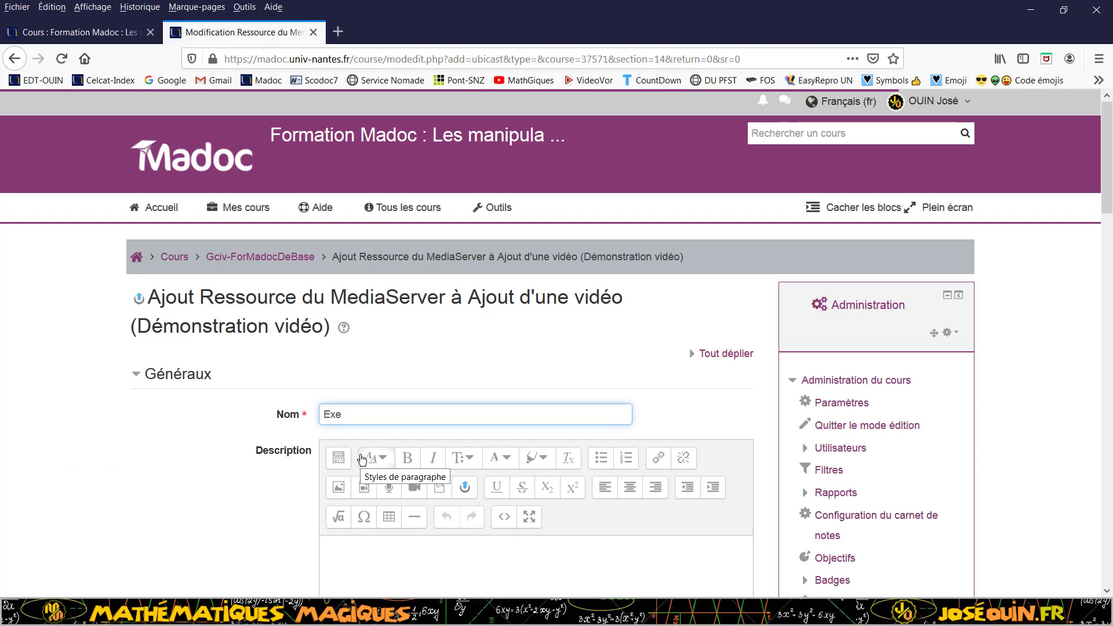
pyautogui.write('rcice C8')
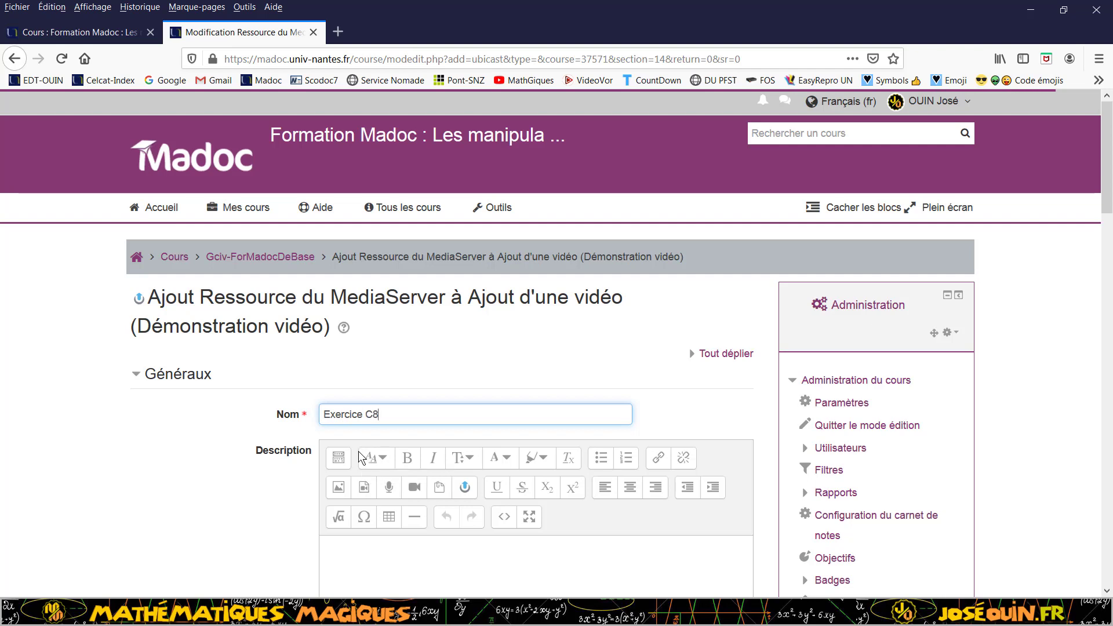
pyautogui.scroll(-3, 360, 417)
pyautogui.click(356, 376)
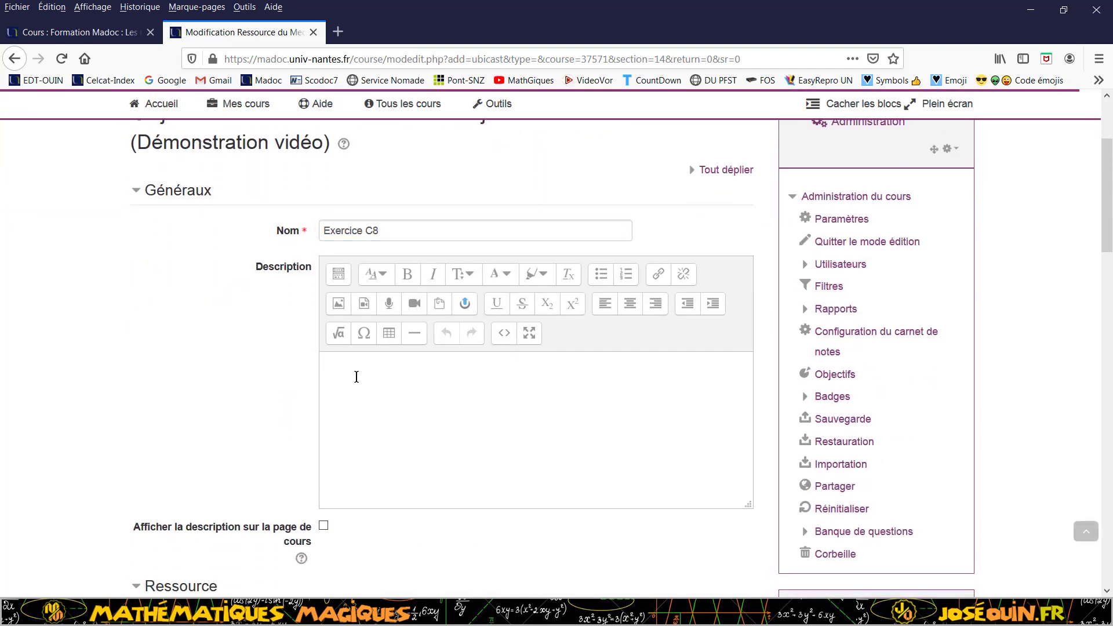
pyautogui.write('Consulter cette vidéo pour')
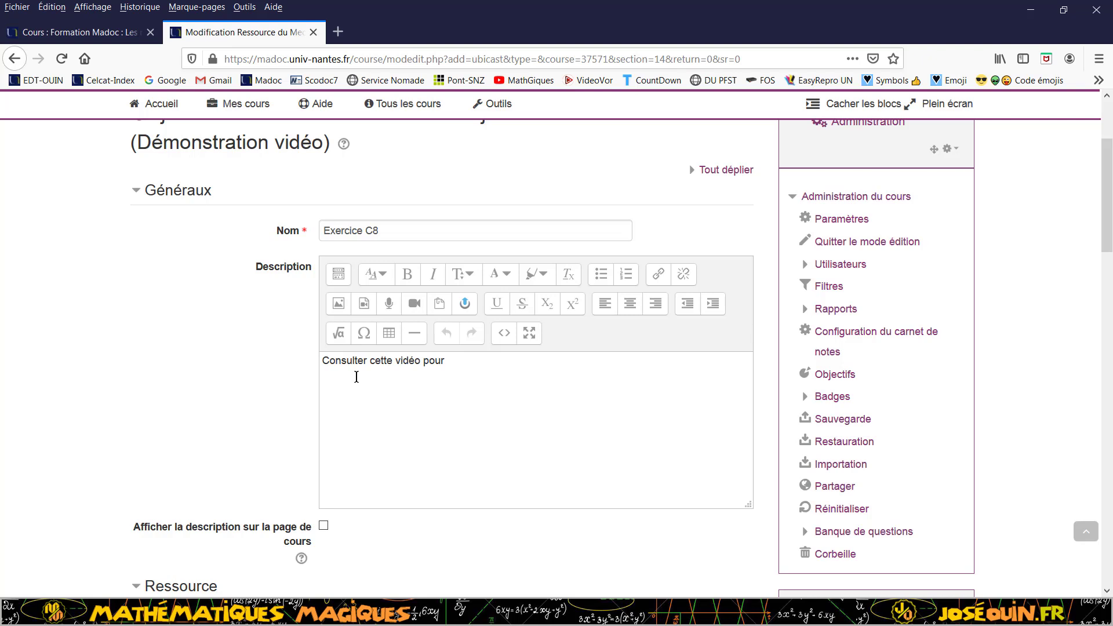
pyautogui.write('avoirles éléments utile')
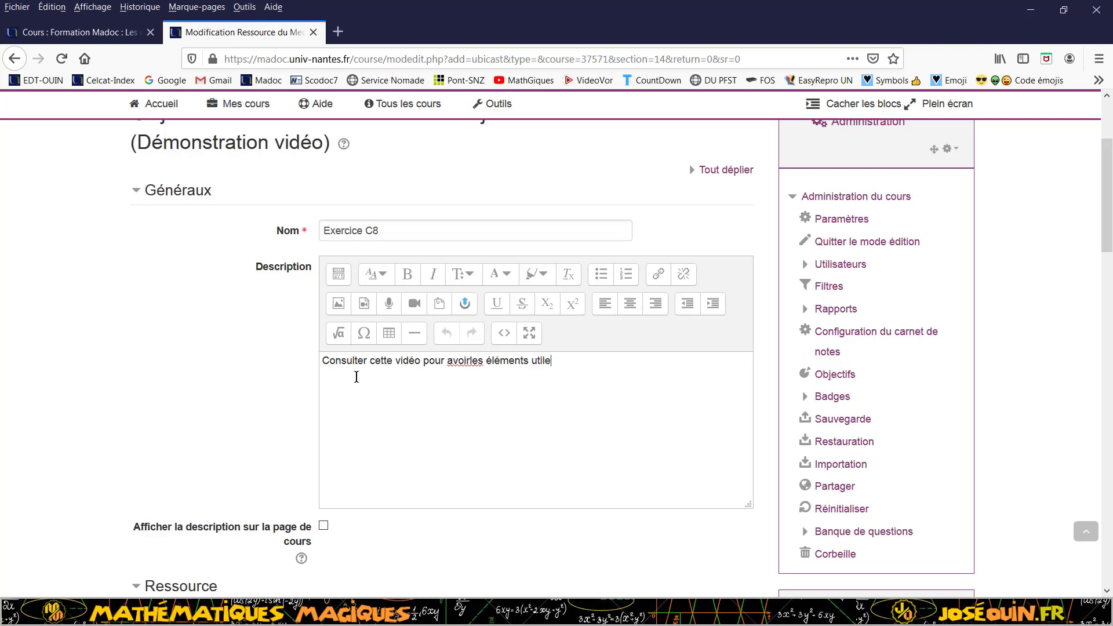
pyautogui.write('s à la réalisation de cet exec')
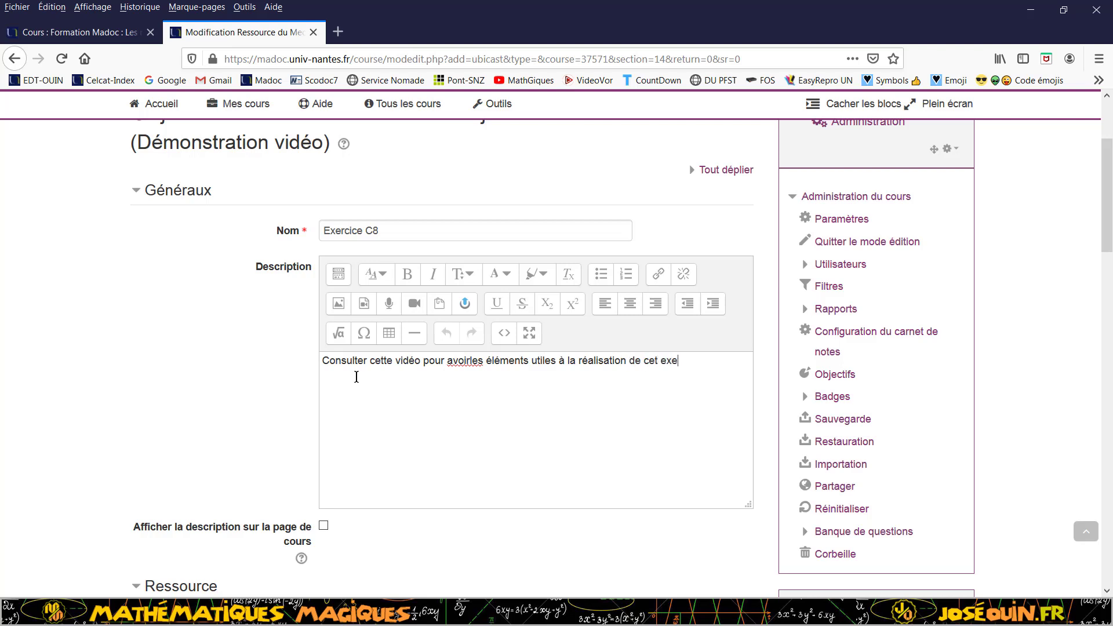
pyautogui.press('BackSpace')
pyautogui.write('ri')
pyautogui.press('BackSpace')
pyautogui.press('BackSpace')
pyautogui.press('BackSpace')
pyautogui.write('cice')
pyautogui.click(470, 361)
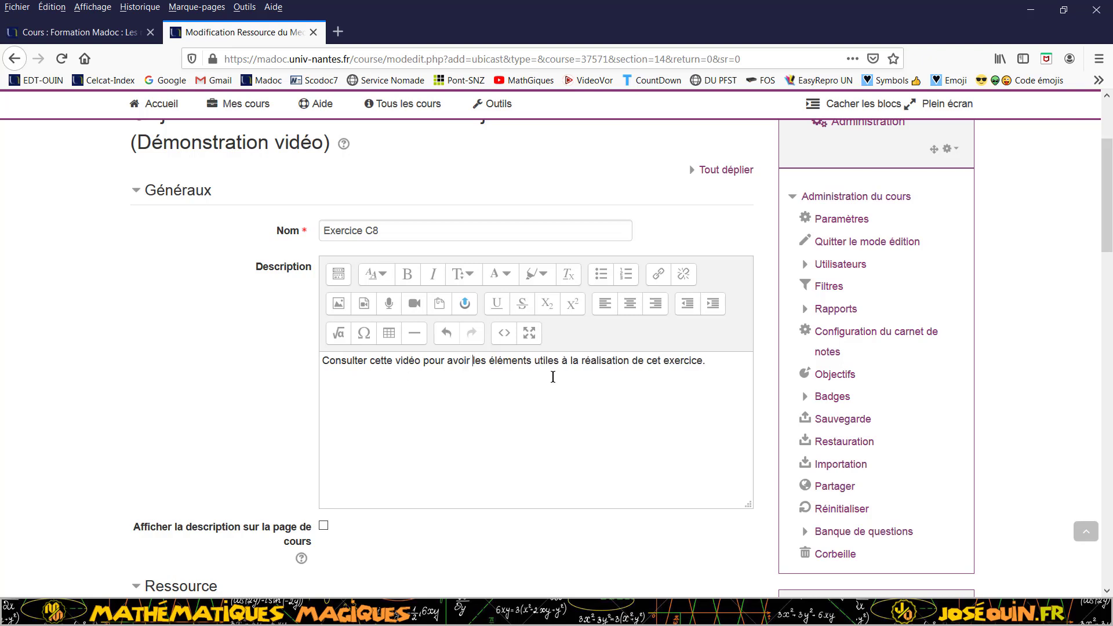
# Add the line "Bon travail à tous." to the description and have the description displayed on the course page
pyautogui.click(716, 361)
pyautogui.press('Return')
pyautogui.write('Bon travail à tous.')
pyautogui.click(323, 526)
# Start sending a video file for the resource and title the media "Demo Exercice C8"
pyautogui.scroll(-2, 220, 493)
pyautogui.scroll(-1, 222, 502)
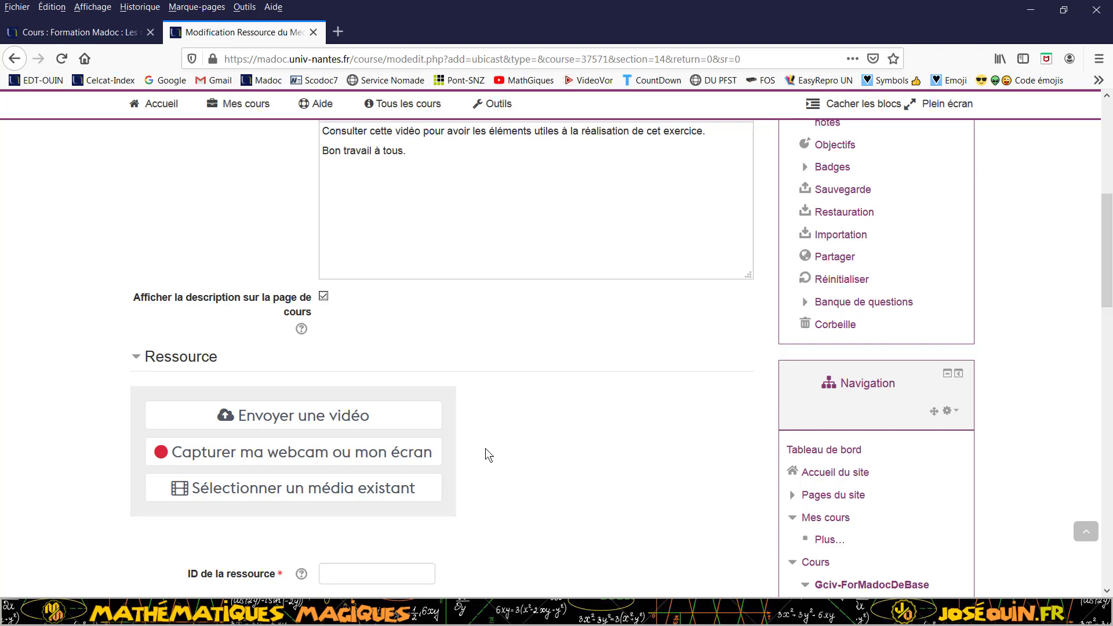
pyautogui.click(332, 424)
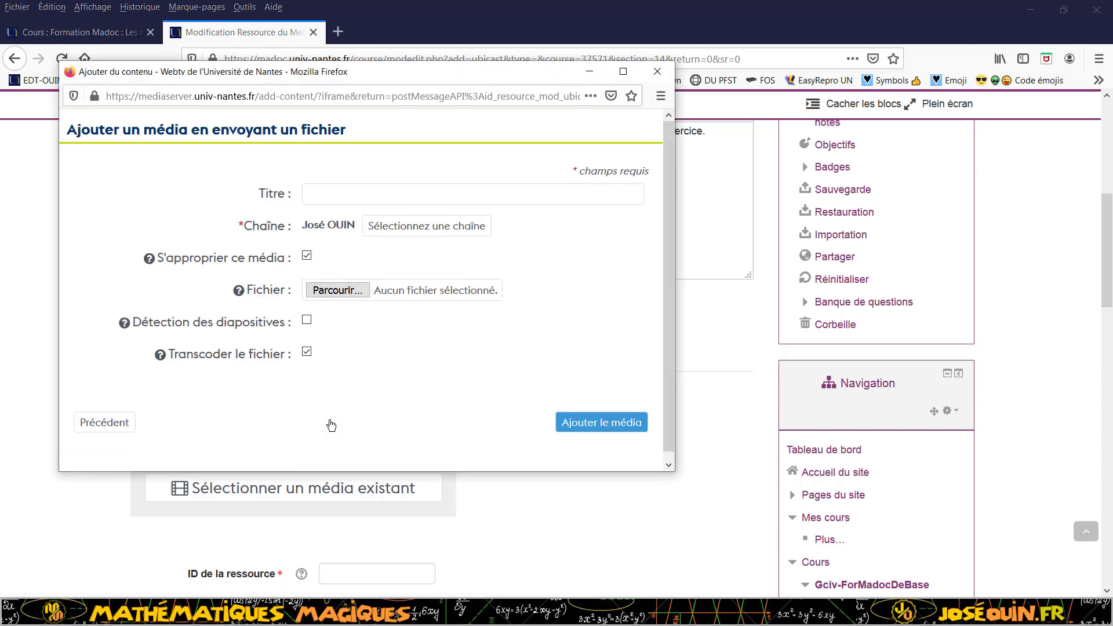
pyautogui.click(335, 199)
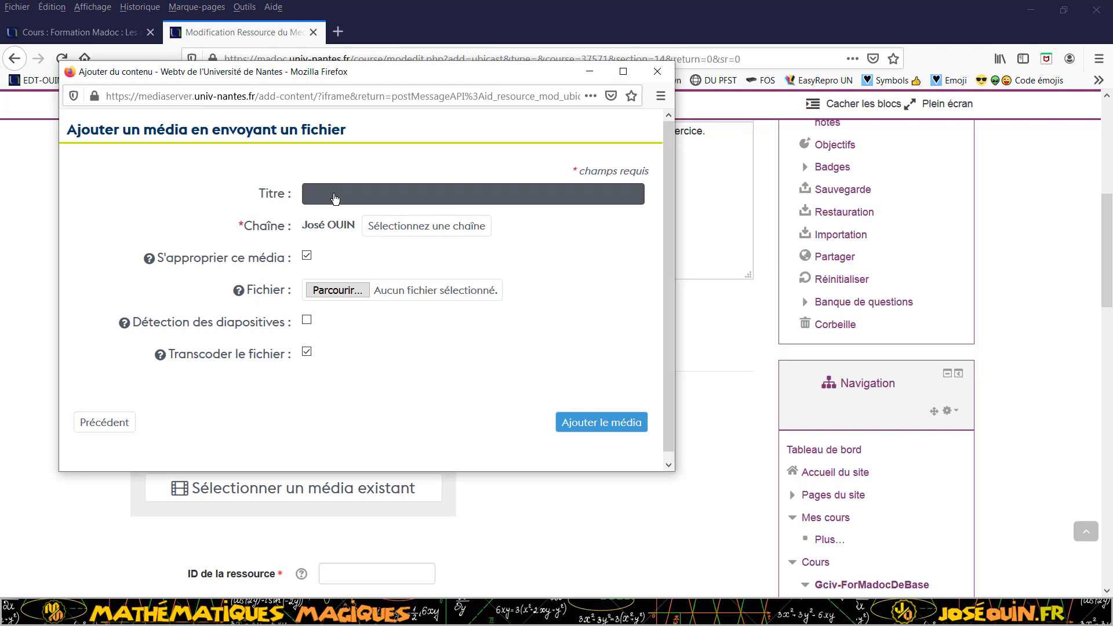
pyautogui.write('De')
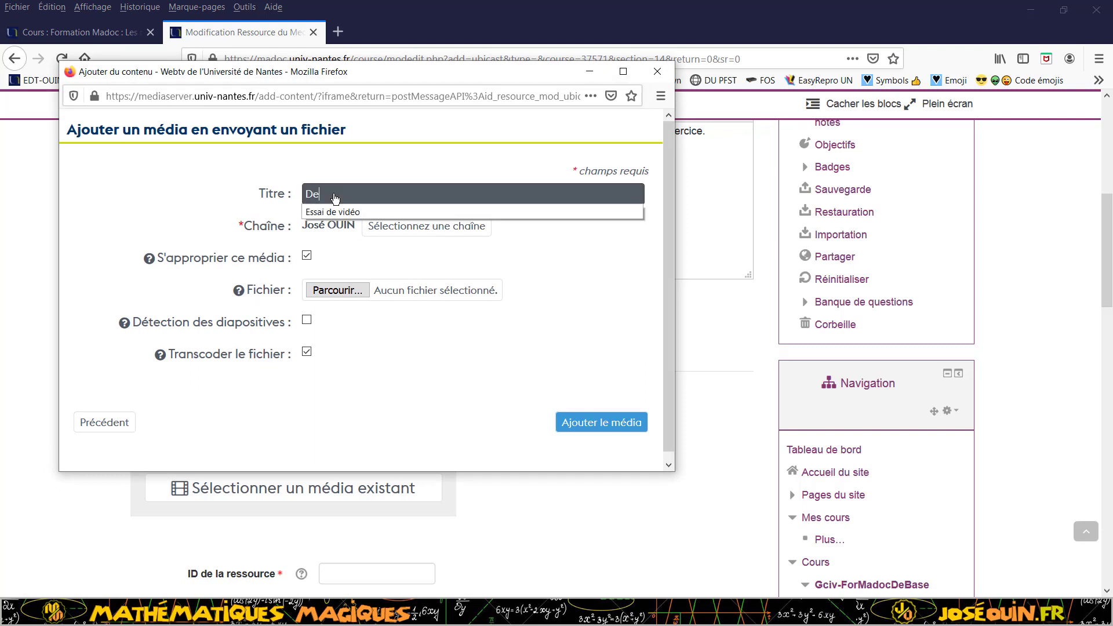
pyautogui.write('mo Exerice')
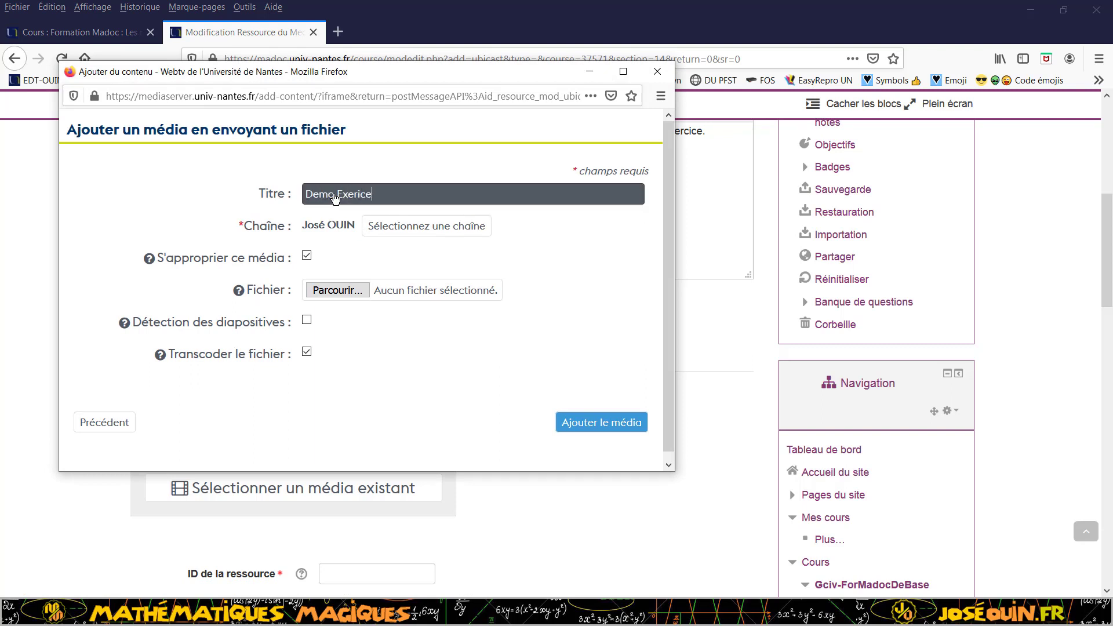
pyautogui.press('BackSpace')
pyautogui.press('BackSpace')
pyautogui.write('cie')
pyautogui.press('BackSpace')
pyautogui.press('BackSpace')
pyautogui.press('BackSpace')
pyautogui.press('BackSpace')
pyautogui.press('BackSpace')
pyautogui.write('cice C8')
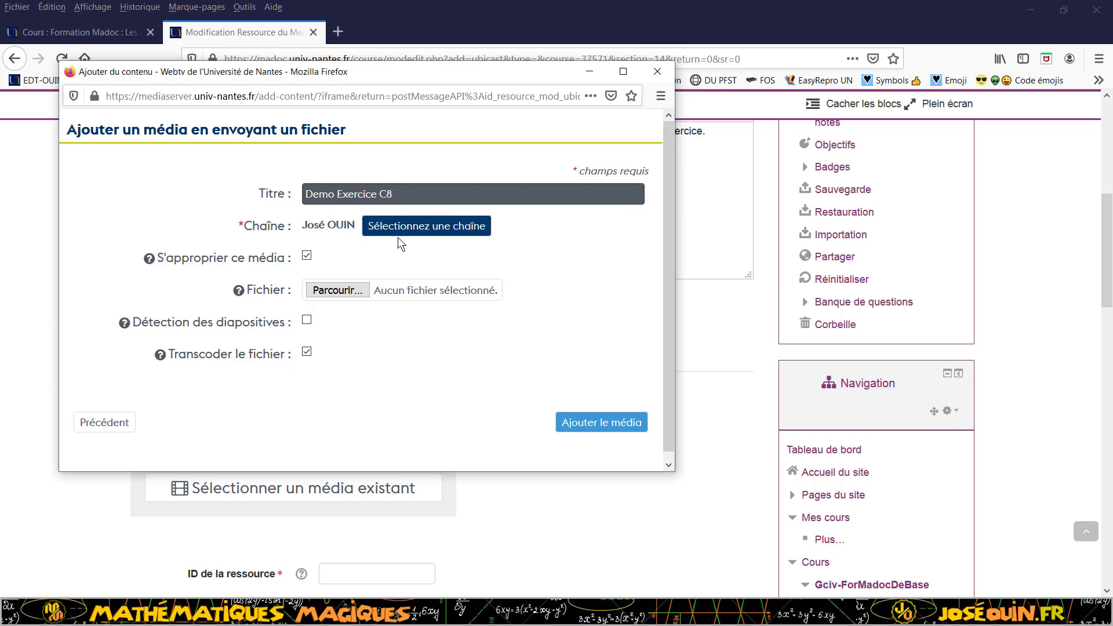
# Browse for the video file to upload, going to the A_Joe_IUT folder
pyautogui.click(423, 236)
pyautogui.click(346, 289)
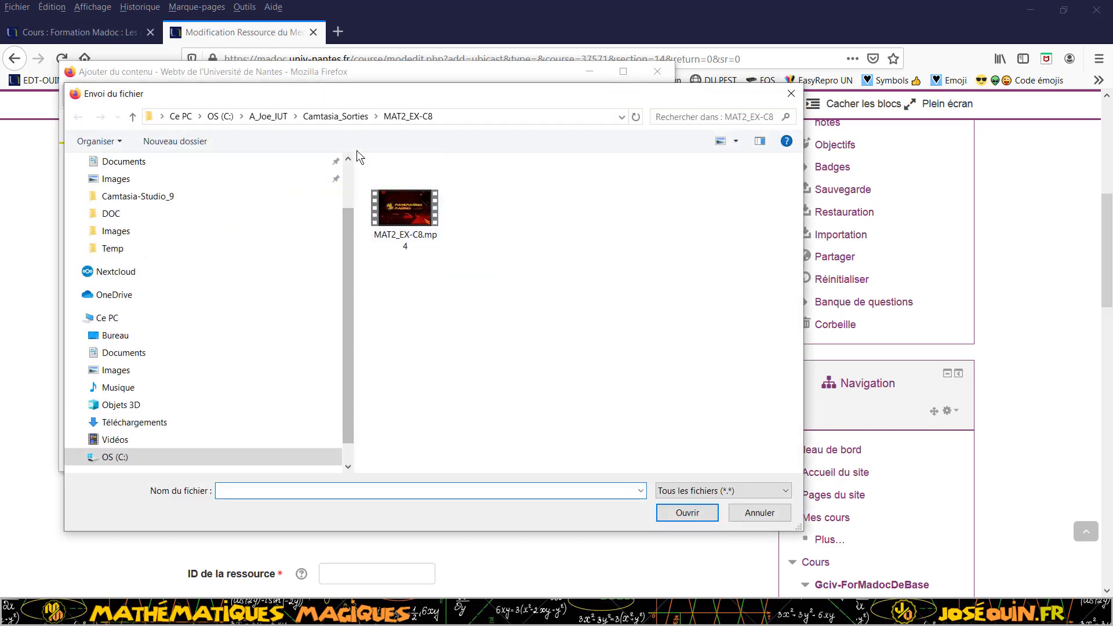
pyautogui.click(270, 120)
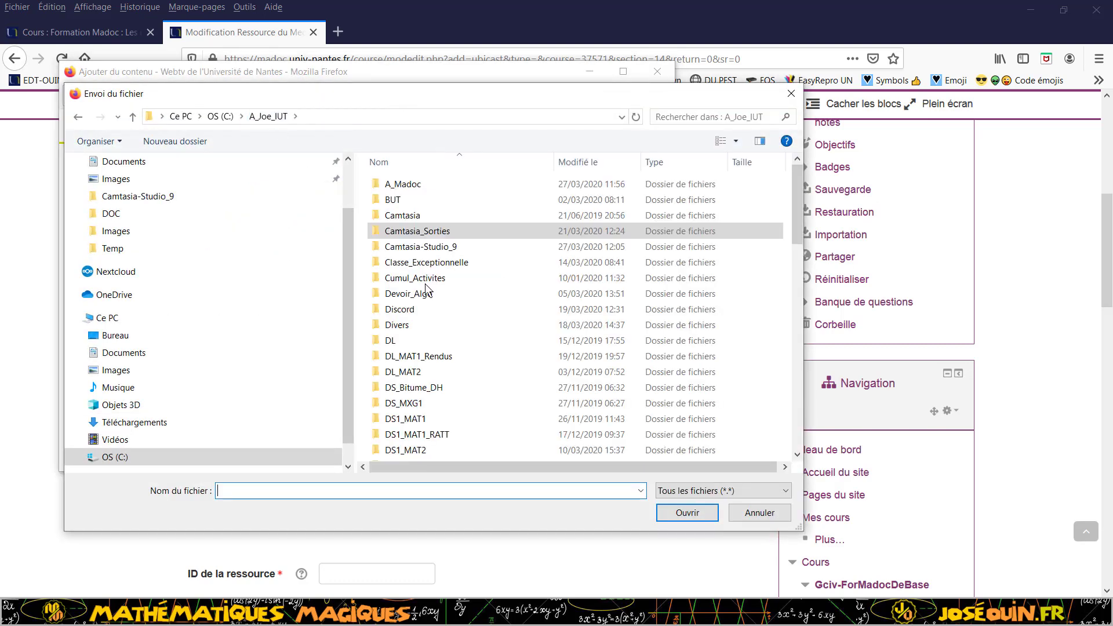
pyautogui.click(442, 358)
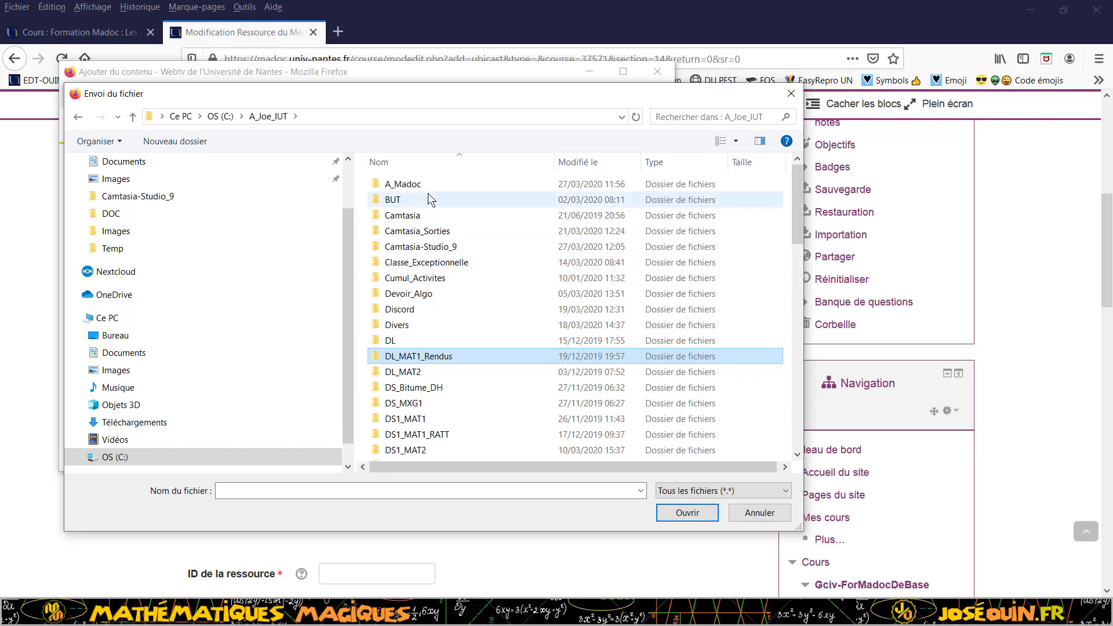
pyautogui.doubleClick(405, 185)
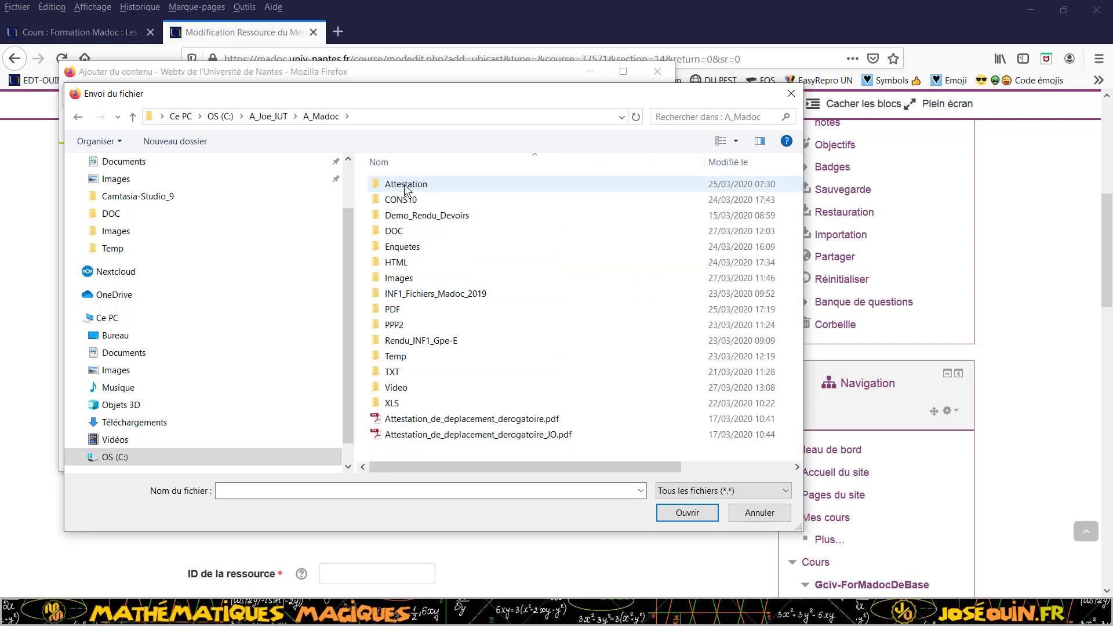
pyautogui.doubleClick(395, 356)
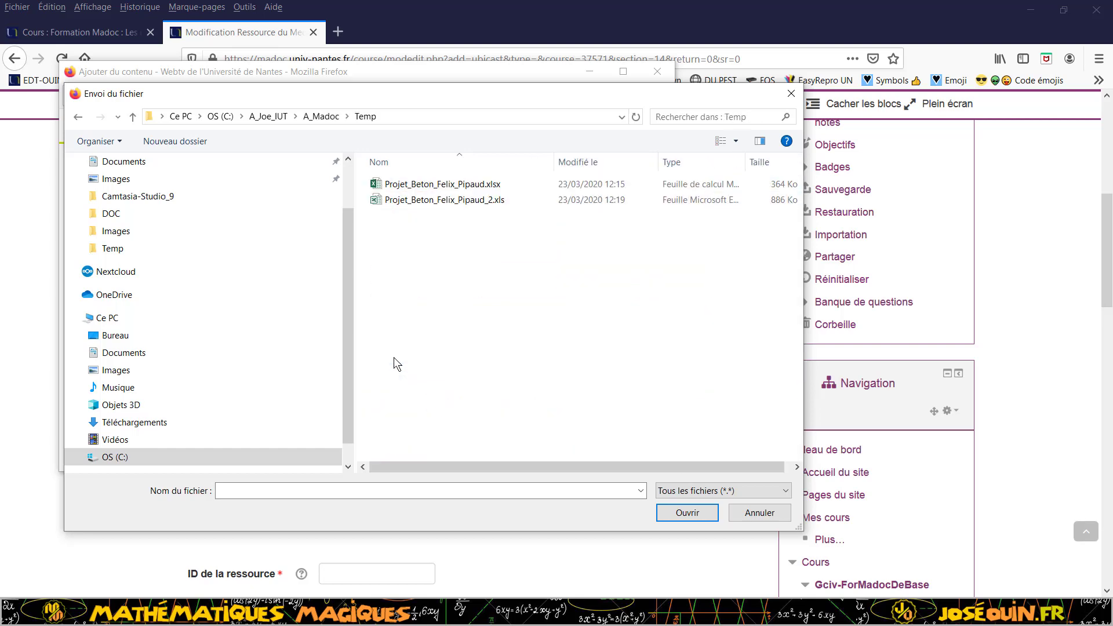
pyautogui.click(268, 117)
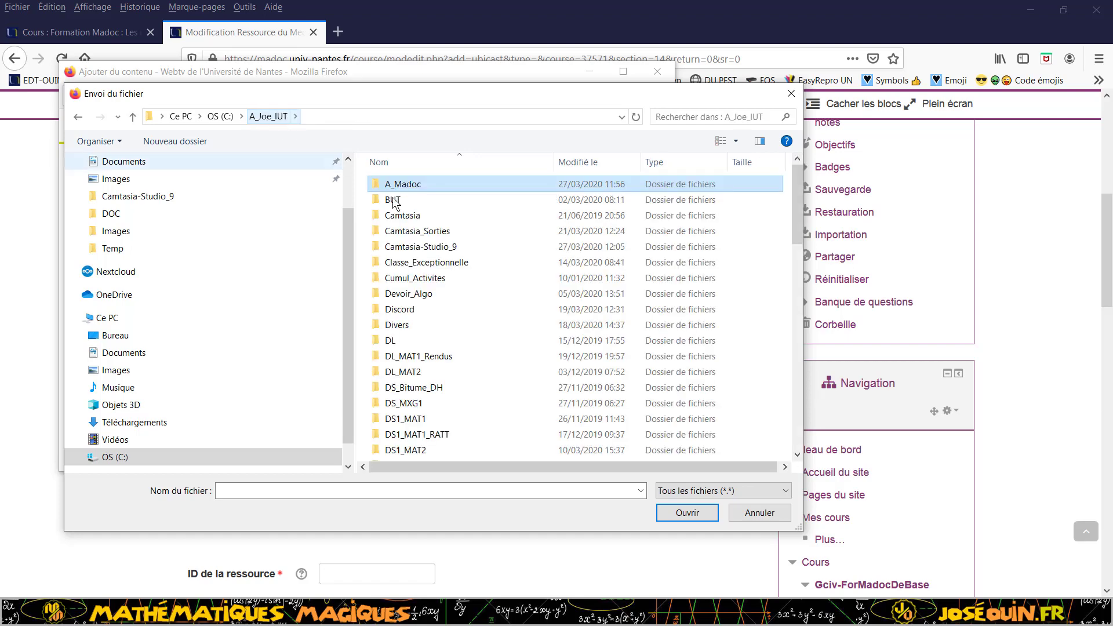
# Upload record_000002.mp4 from the Temp folder as the media with transcoding enabled, and consult the help on transcoding
pyautogui.scroll(-6, 429, 371)
pyautogui.scroll(-3, 427, 377)
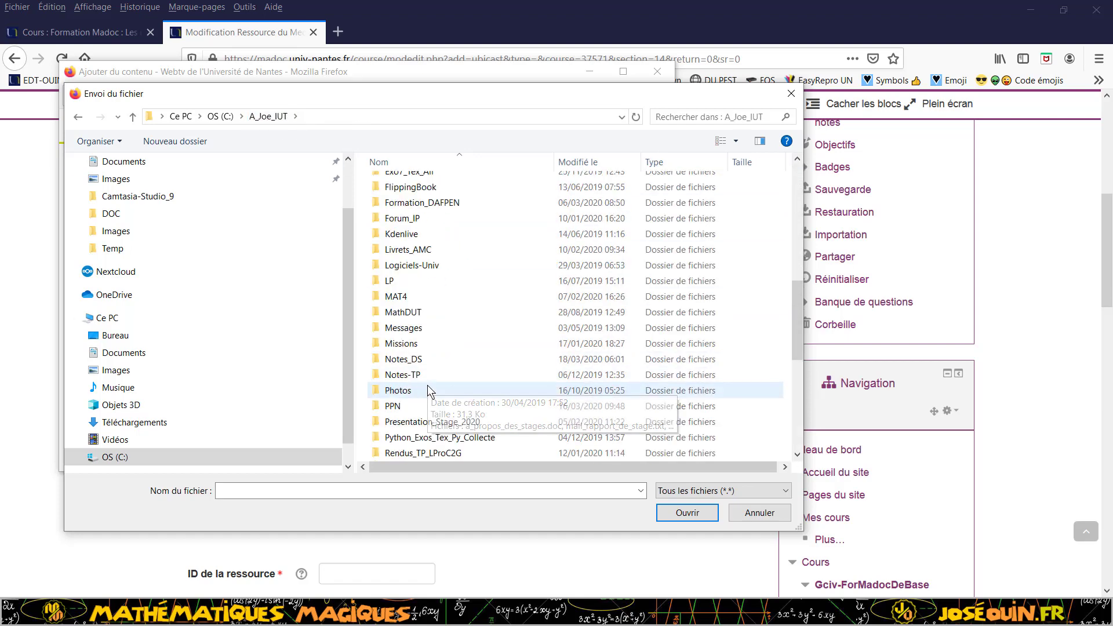
pyautogui.doubleClick(398, 437)
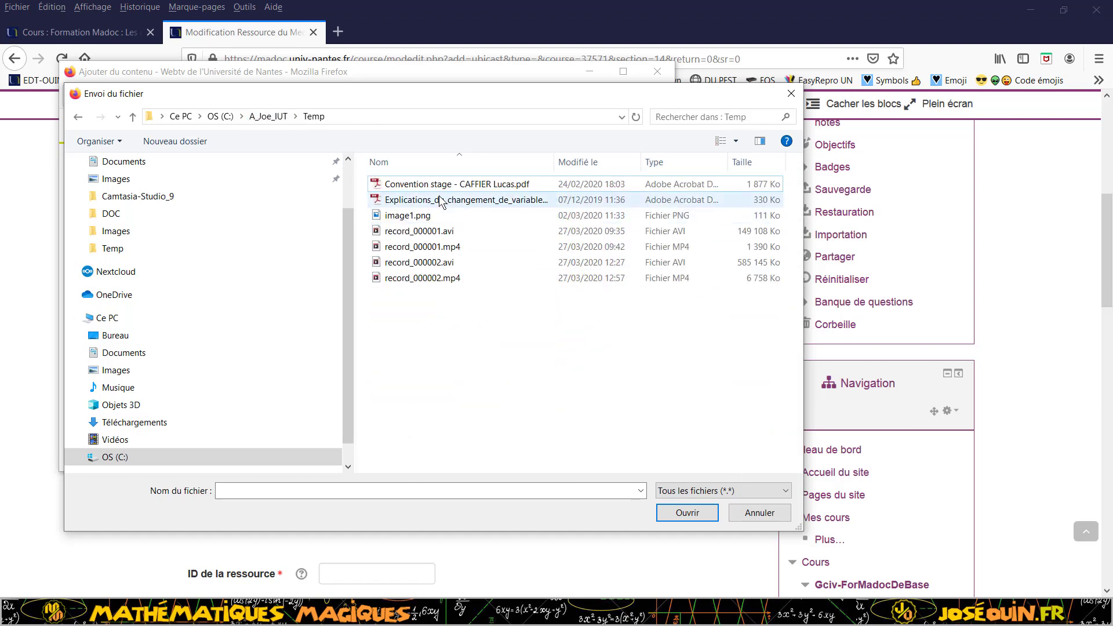
pyautogui.click(439, 281)
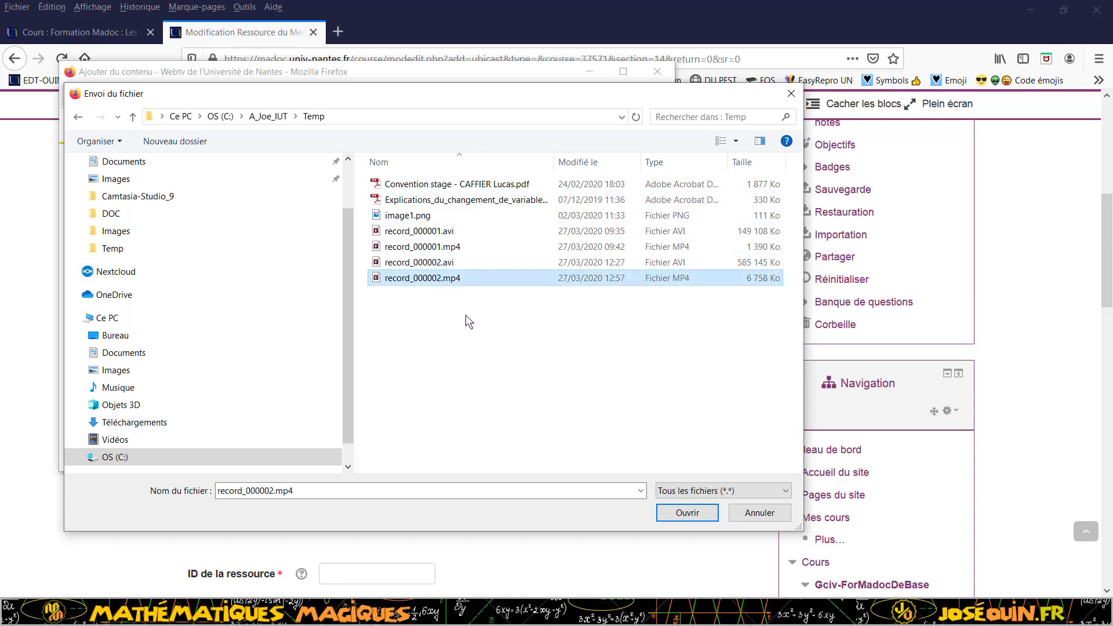
pyautogui.click(694, 515)
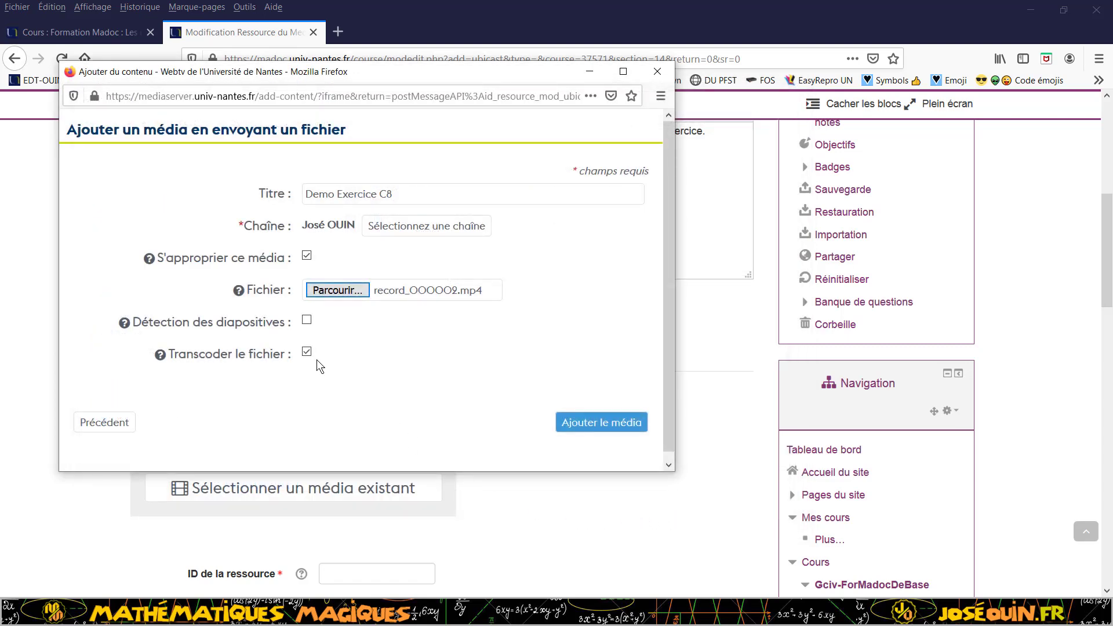
pyautogui.click(594, 428)
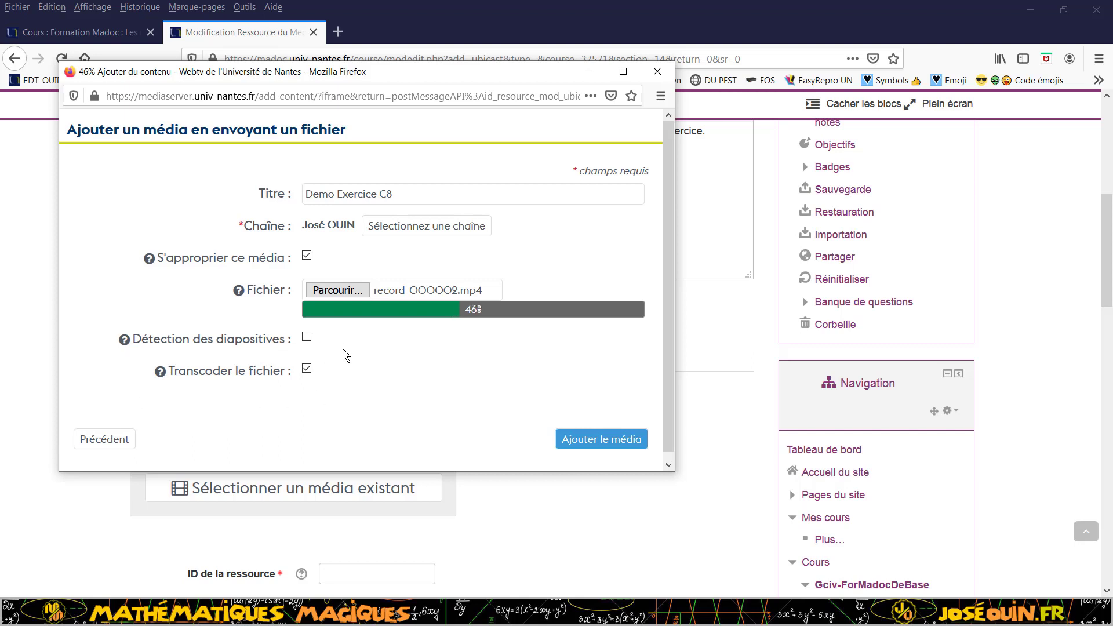
pyautogui.click(160, 374)
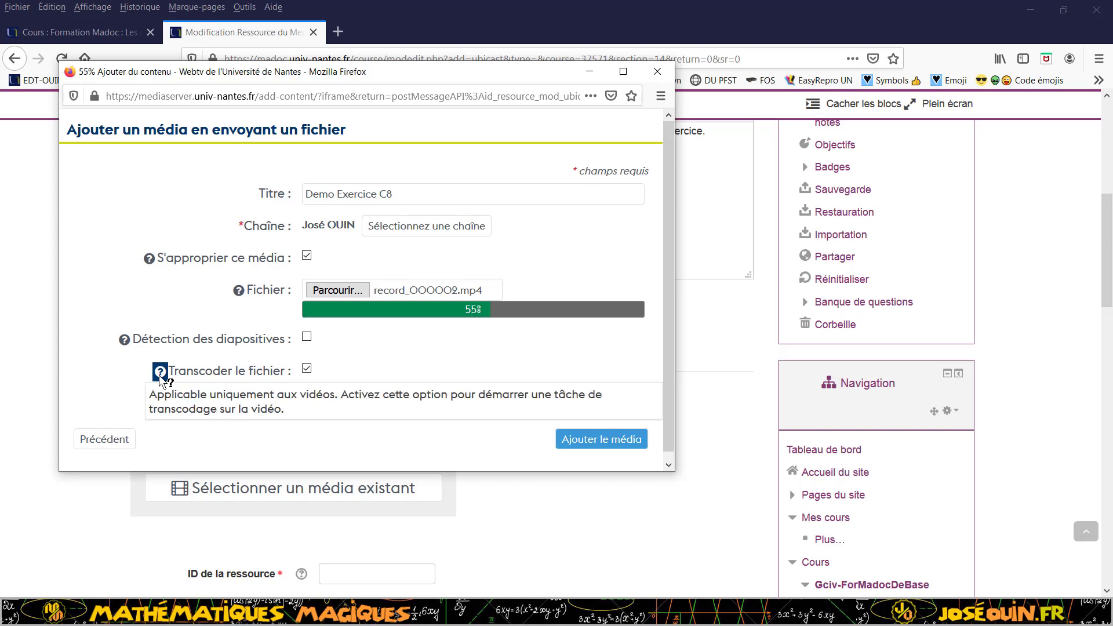
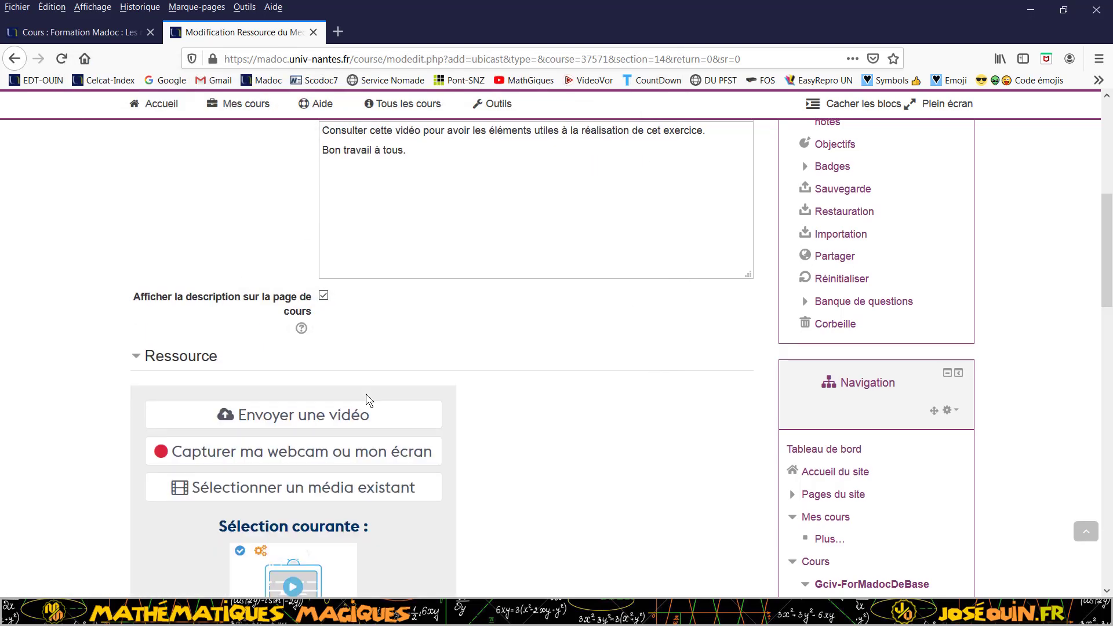
# Save the Exercice C8 resource with the Demo Exercice C8 media selected and return to the course
pyautogui.scroll(-3, 367, 394)
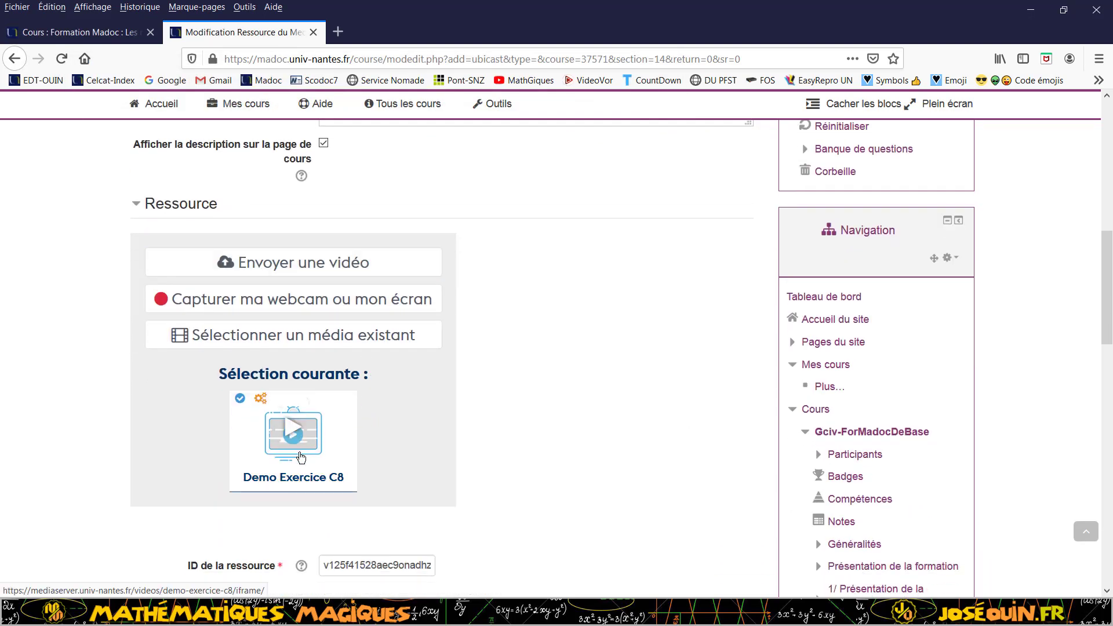
pyautogui.scroll(-6, 294, 430)
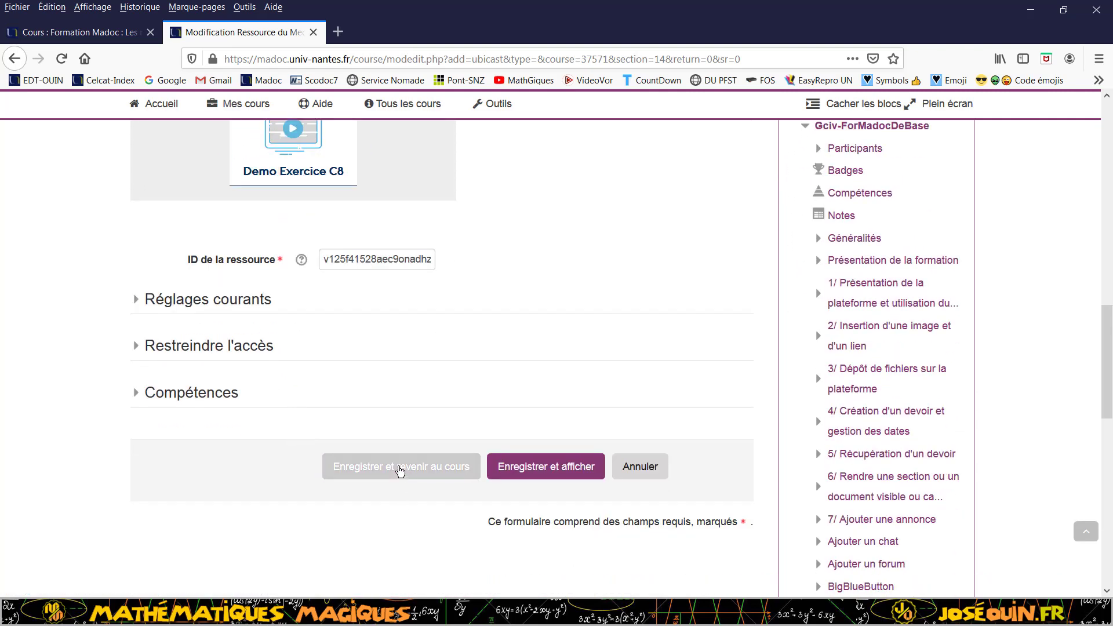
pyautogui.click(400, 473)
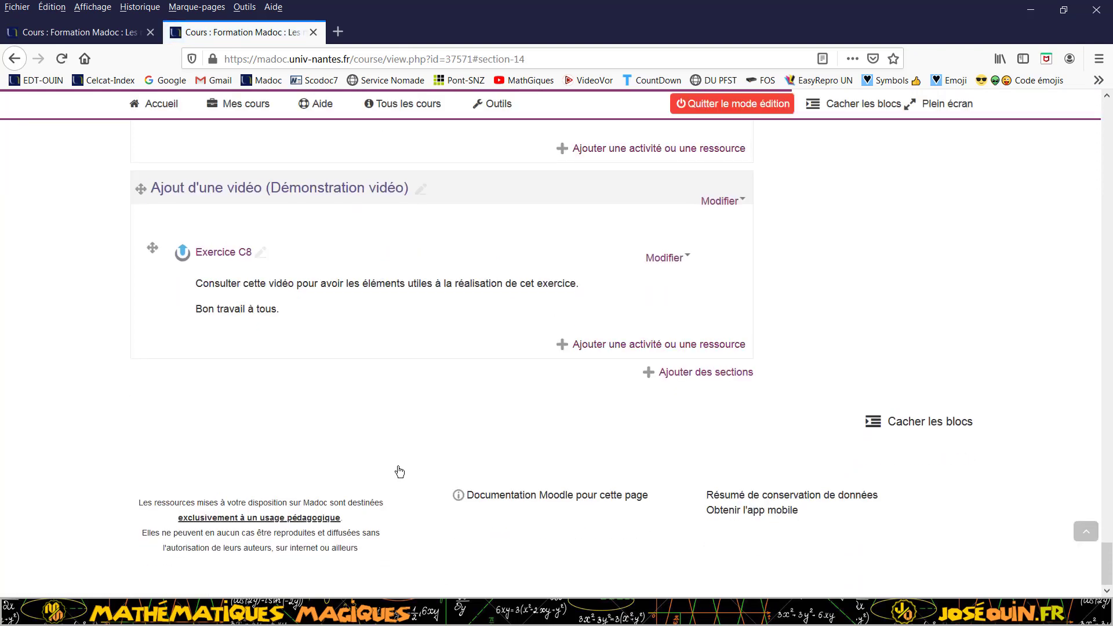
# Open the Exercice C8 resource from its course section to check the uploaded video's page
pyautogui.scroll(4, 399, 471)
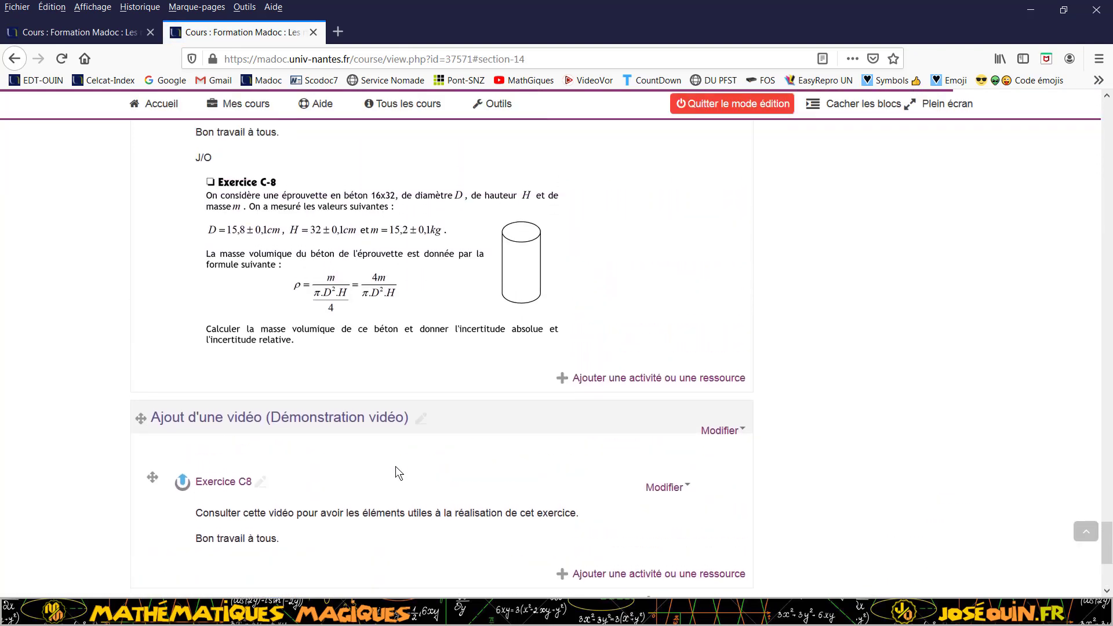
pyautogui.scroll(-2, 396, 466)
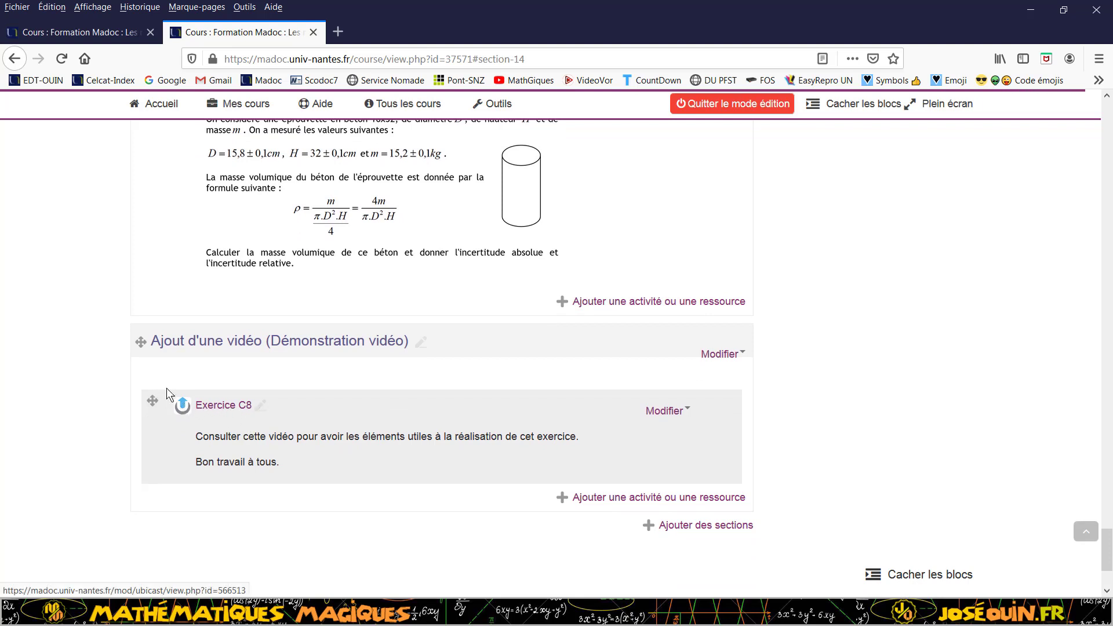
pyautogui.click(217, 408)
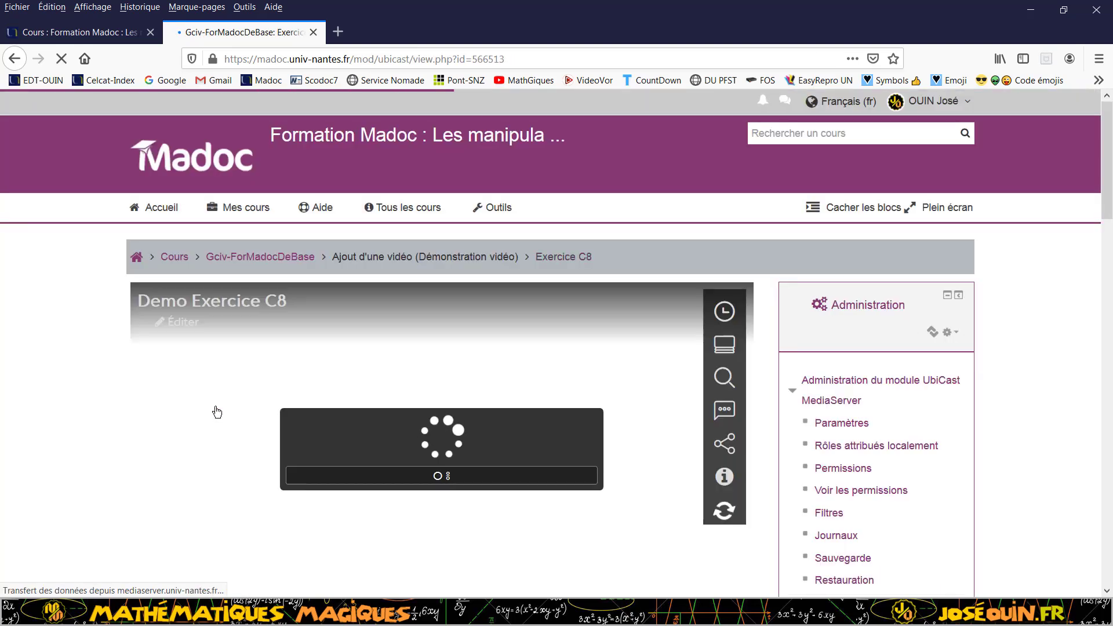
pyautogui.scroll(-2, 216, 410)
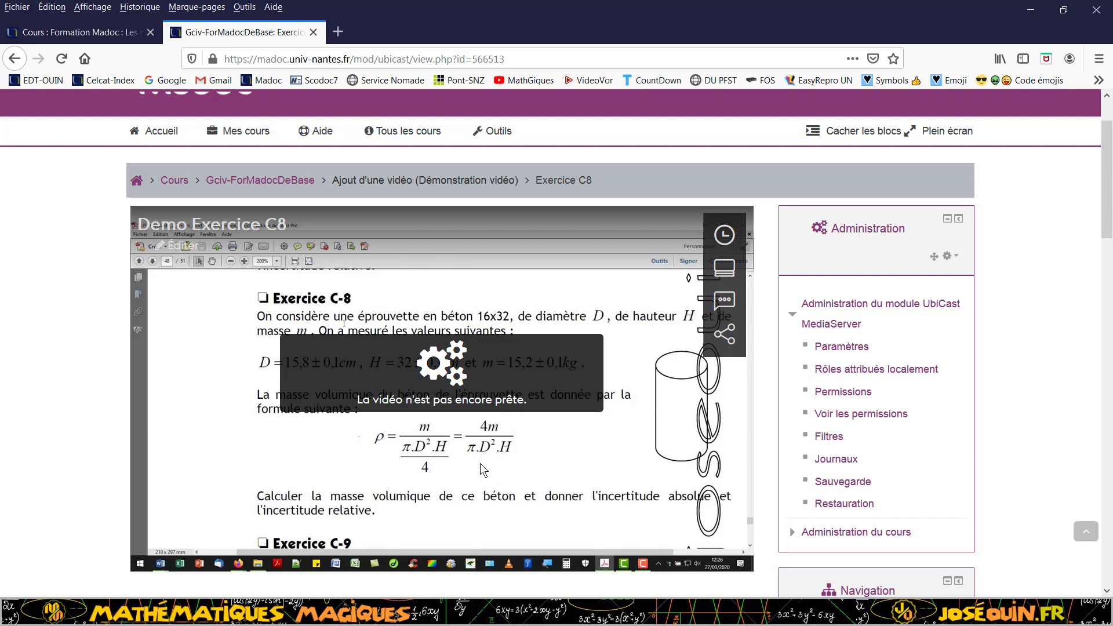
pyautogui.scroll(-4, 480, 464)
pyautogui.scroll(4, 475, 461)
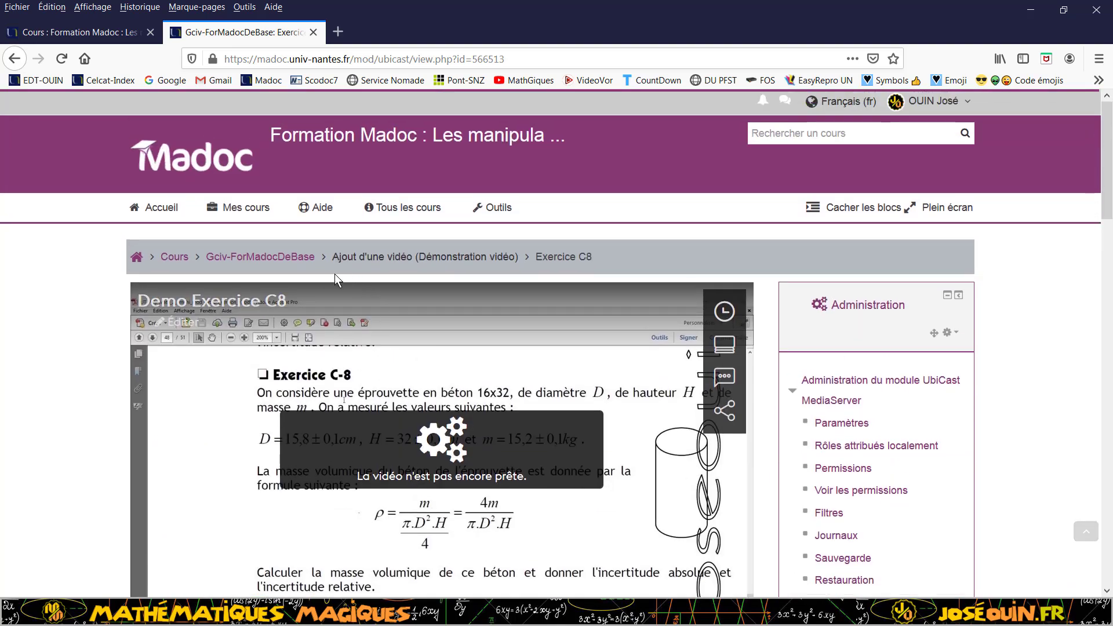
# Return to the Gciv-ForMadocDeBase course and go to the section "Ajout d'une vidéo (Démonstration vidéo)"
pyautogui.click(282, 257)
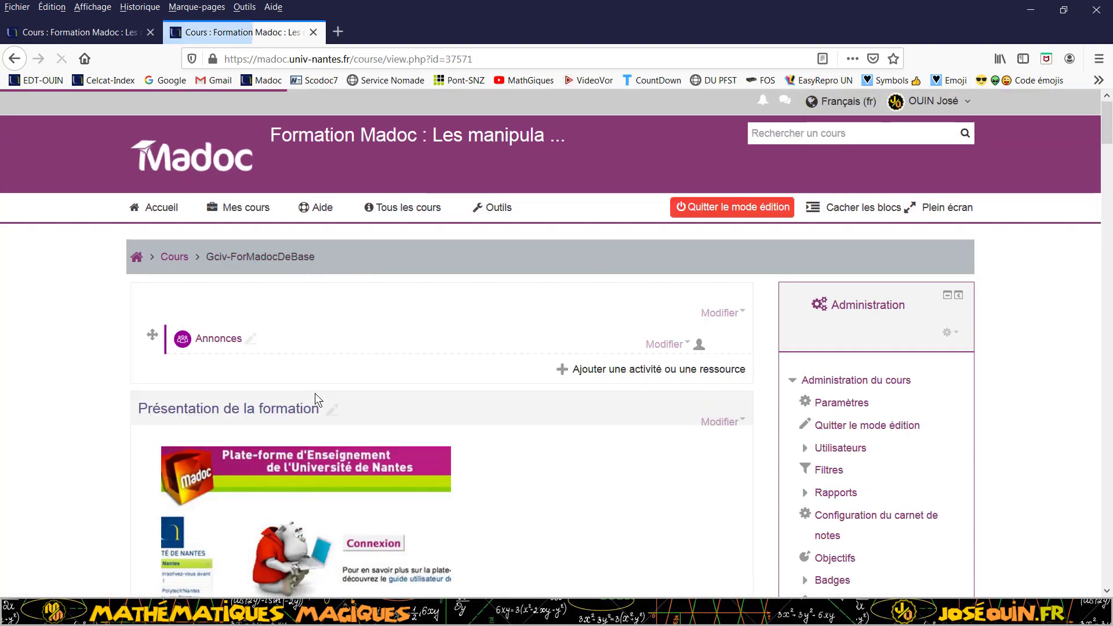
pyautogui.scroll(-15, 315, 394)
pyautogui.scroll(-20, 314, 400)
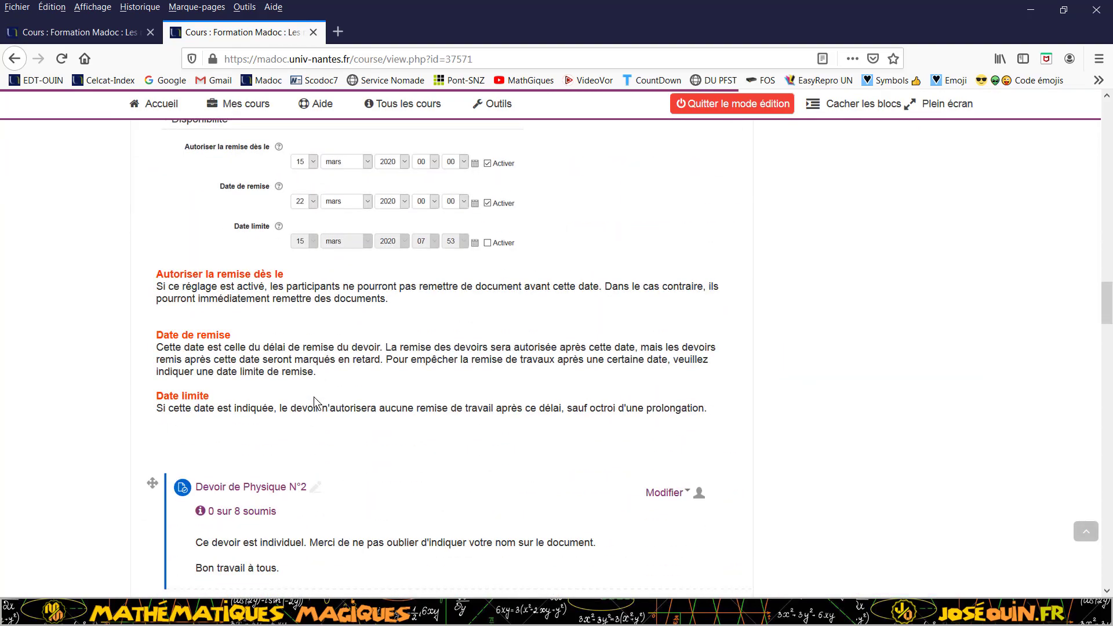
pyautogui.scroll(-20, 314, 397)
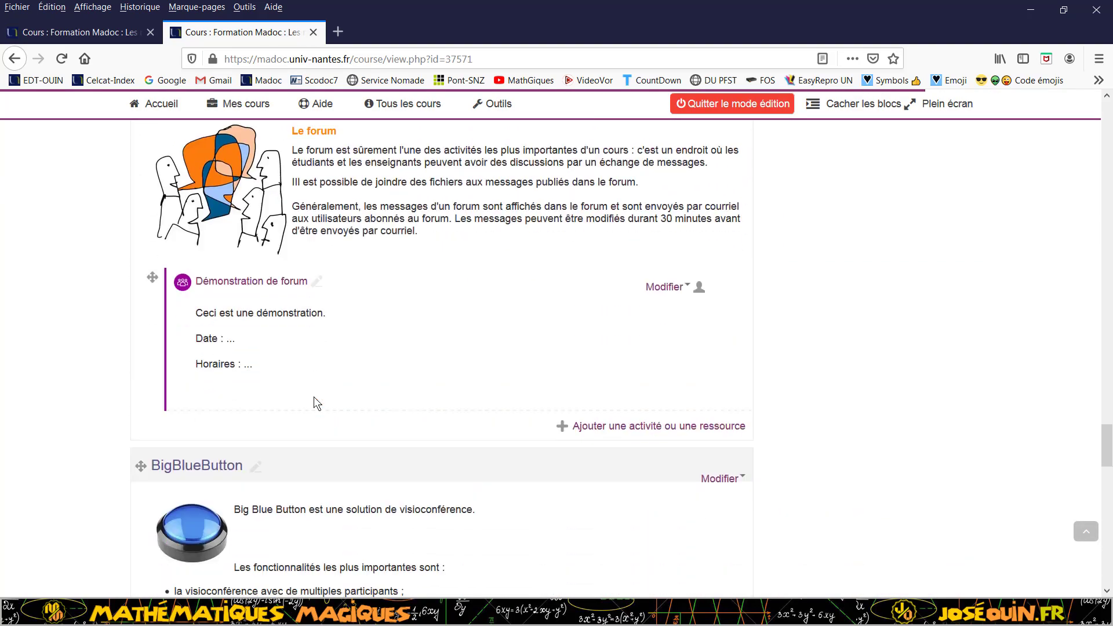
pyautogui.scroll(-7, 314, 397)
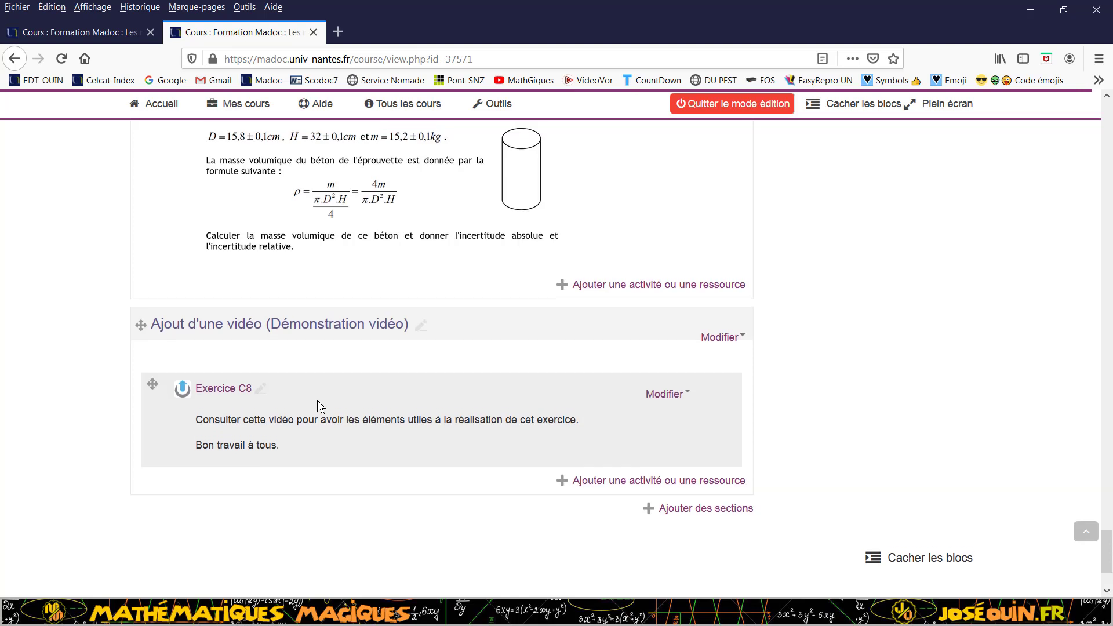
pyautogui.scroll(2, 317, 404)
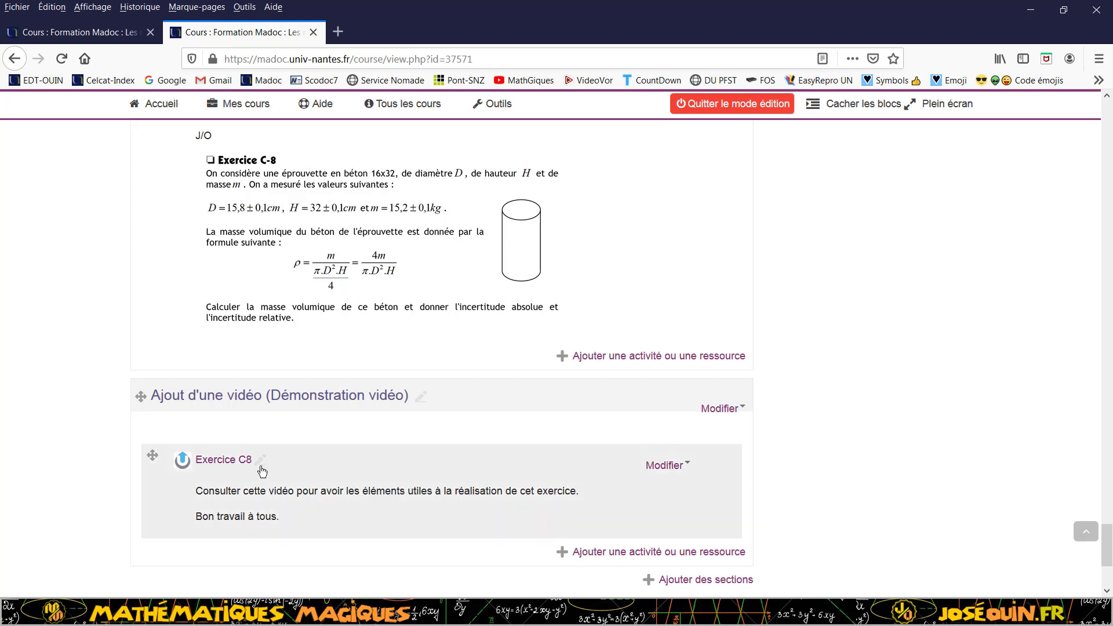
# Reopen the Exercice C8 resource, check the player and its description, and play the video
pyautogui.click(223, 464)
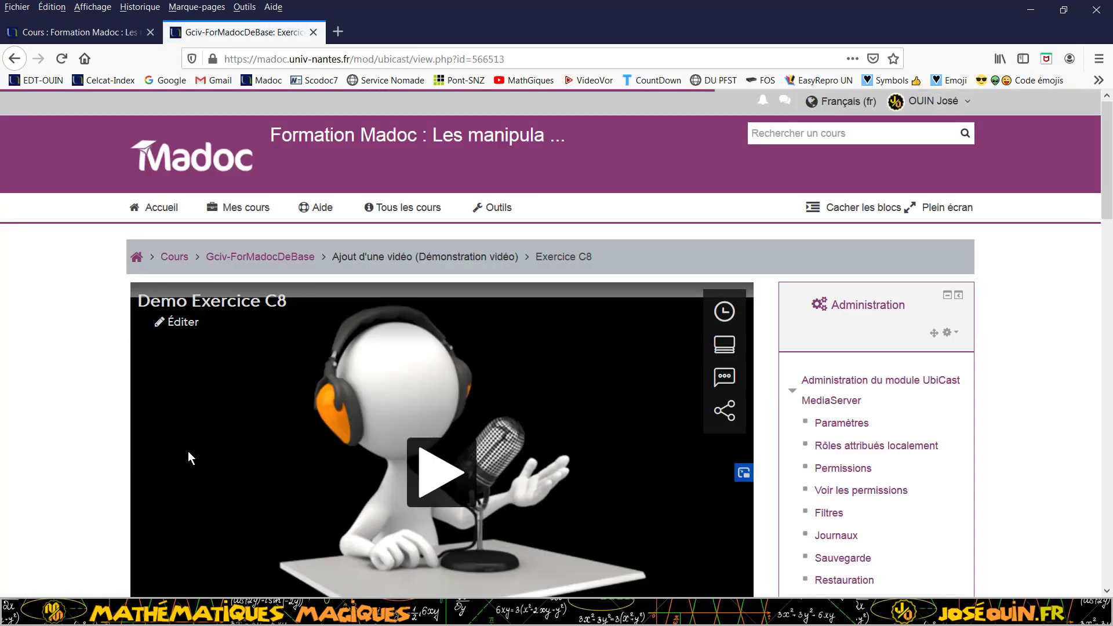
pyautogui.scroll(-1, 77, 430)
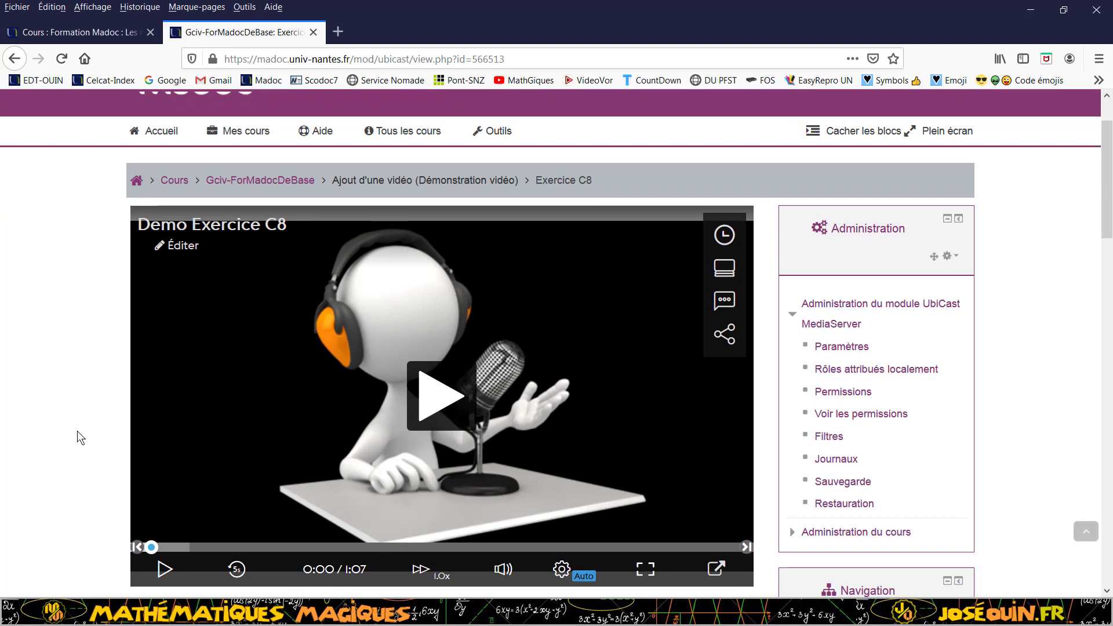
pyautogui.scroll(-2, 78, 430)
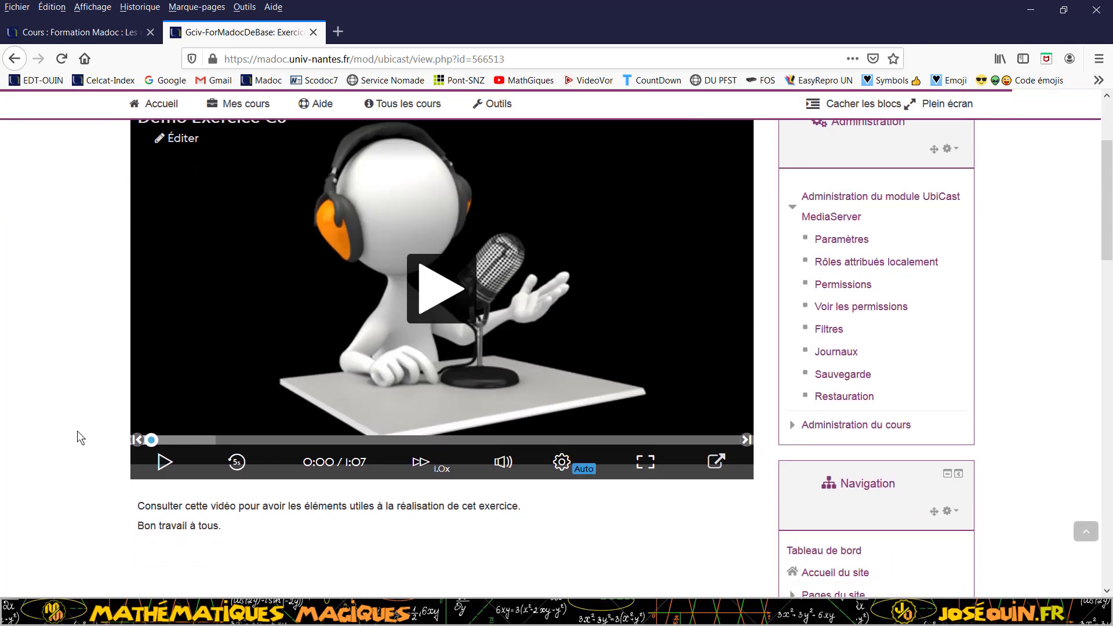
pyautogui.scroll(2, 77, 430)
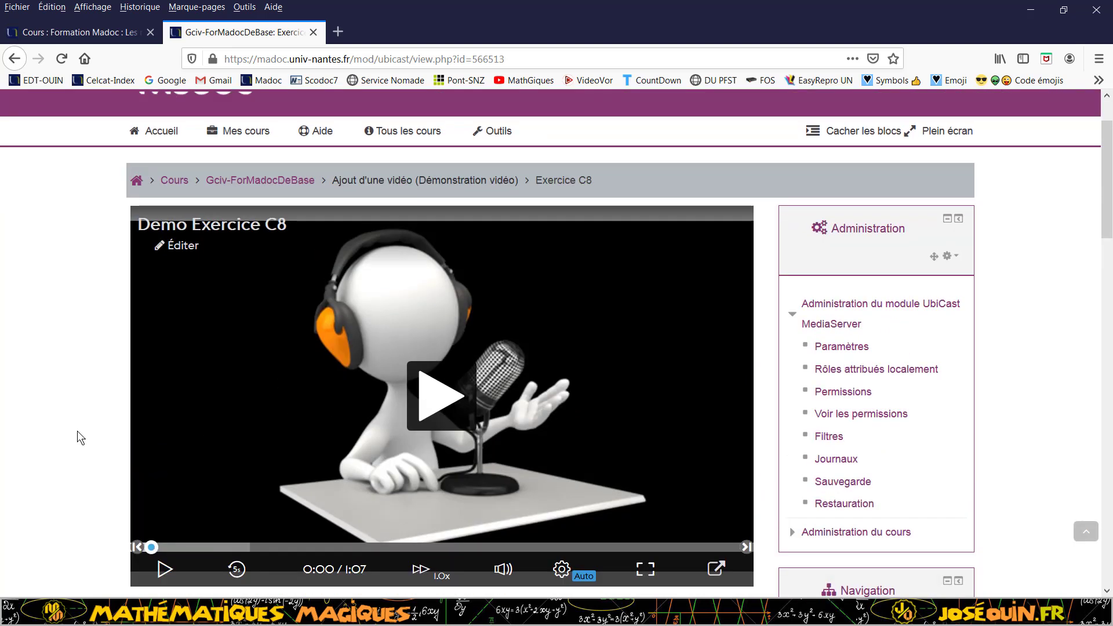
pyautogui.moveTo(178, 417)
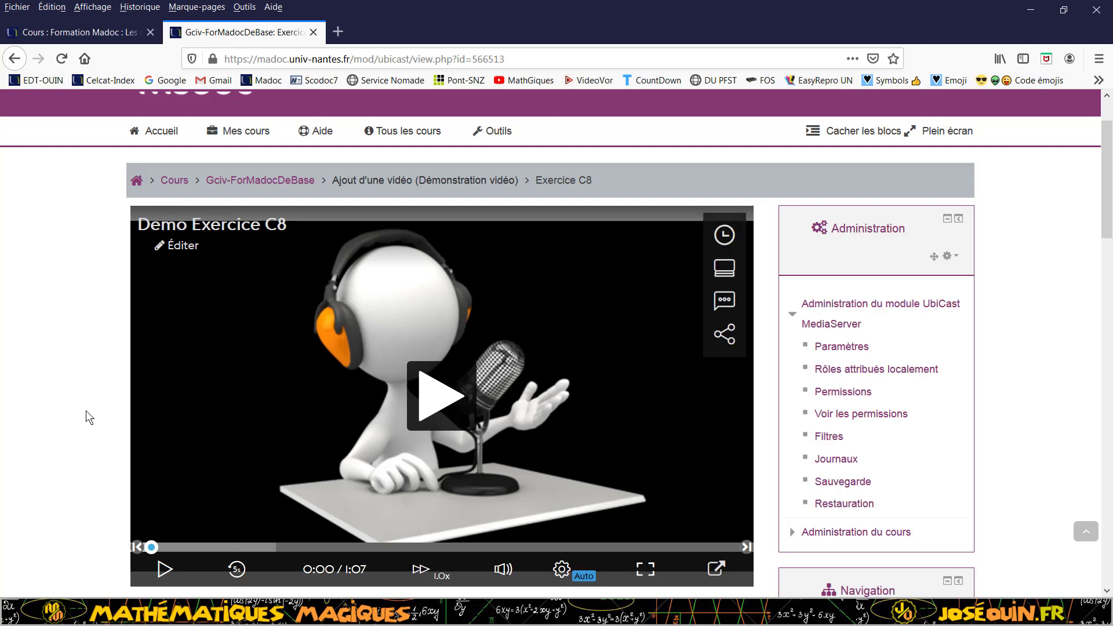
pyautogui.click(434, 398)
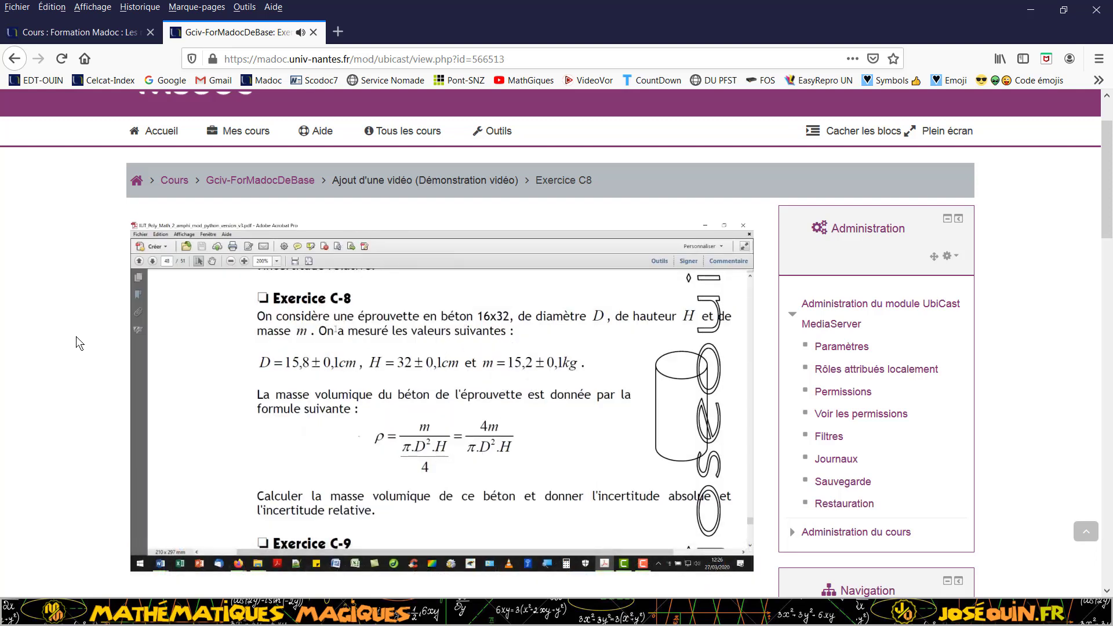
pyautogui.moveTo(173, 382)
pyautogui.moveTo(336, 443)
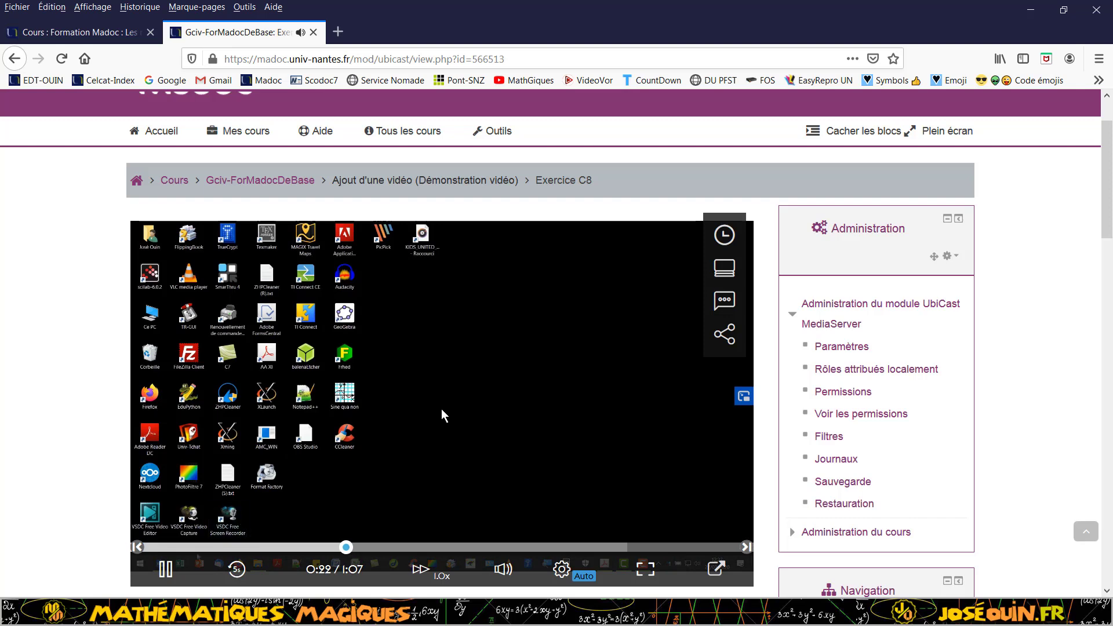
# Lower the video's volume and try the full-screen view, ending with playback paused on the resource page
pyautogui.click(504, 571)
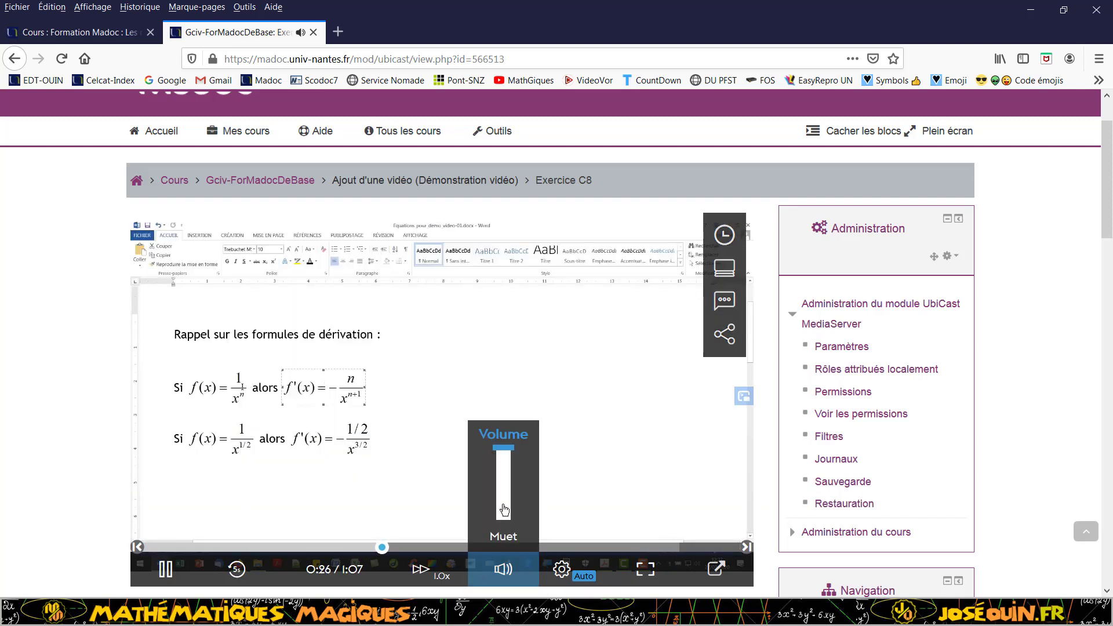
pyautogui.moveTo(504, 490); pyautogui.dragTo(503, 474)
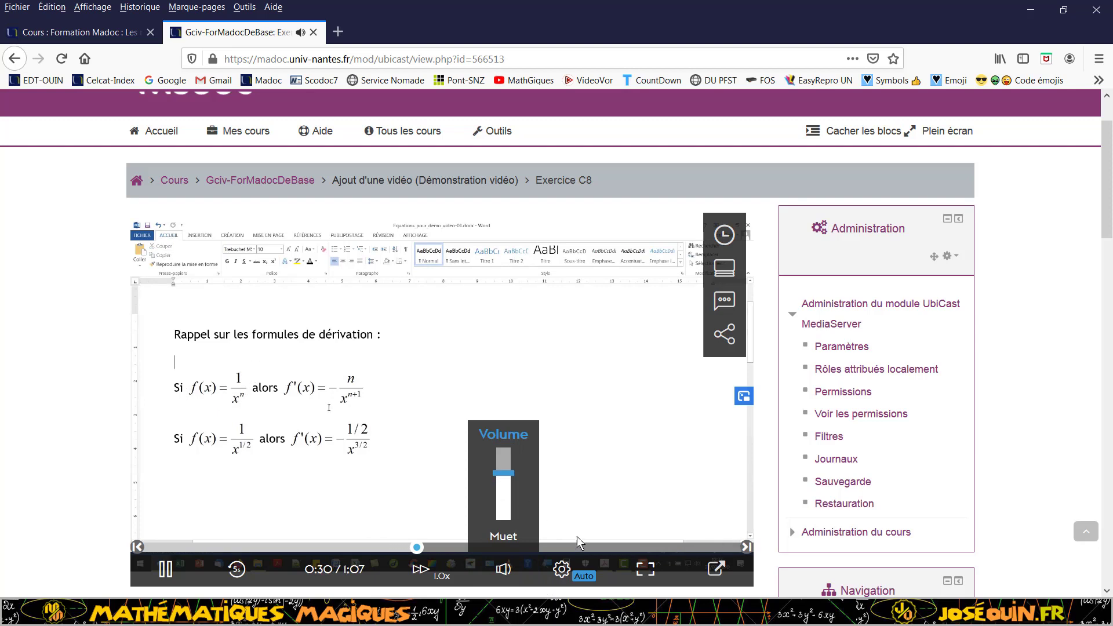
pyautogui.click(649, 573)
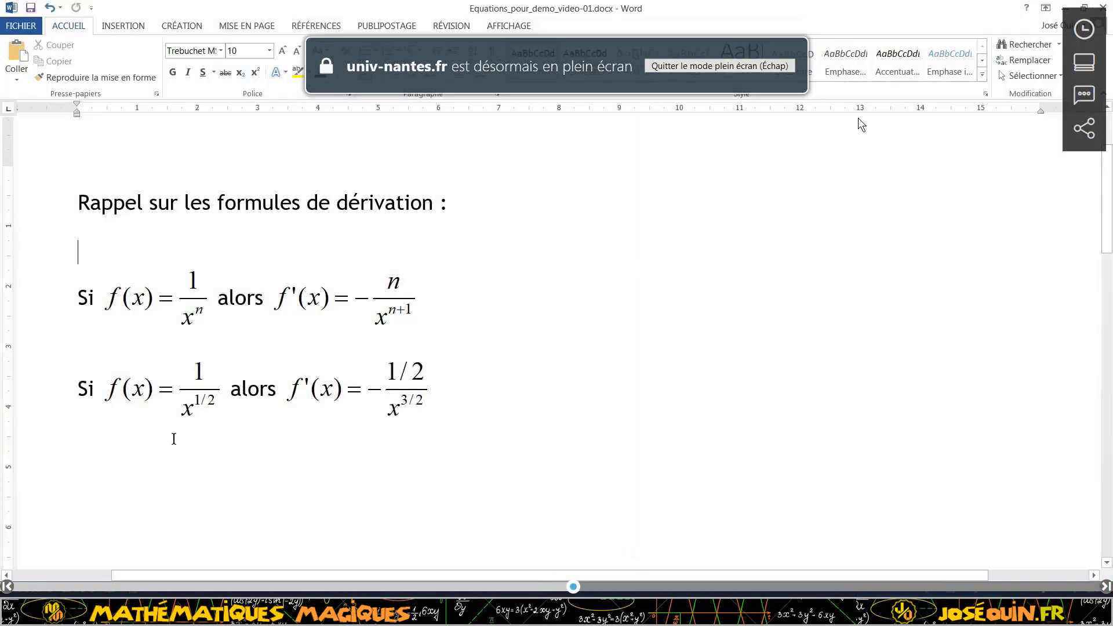
pyautogui.click(736, 66)
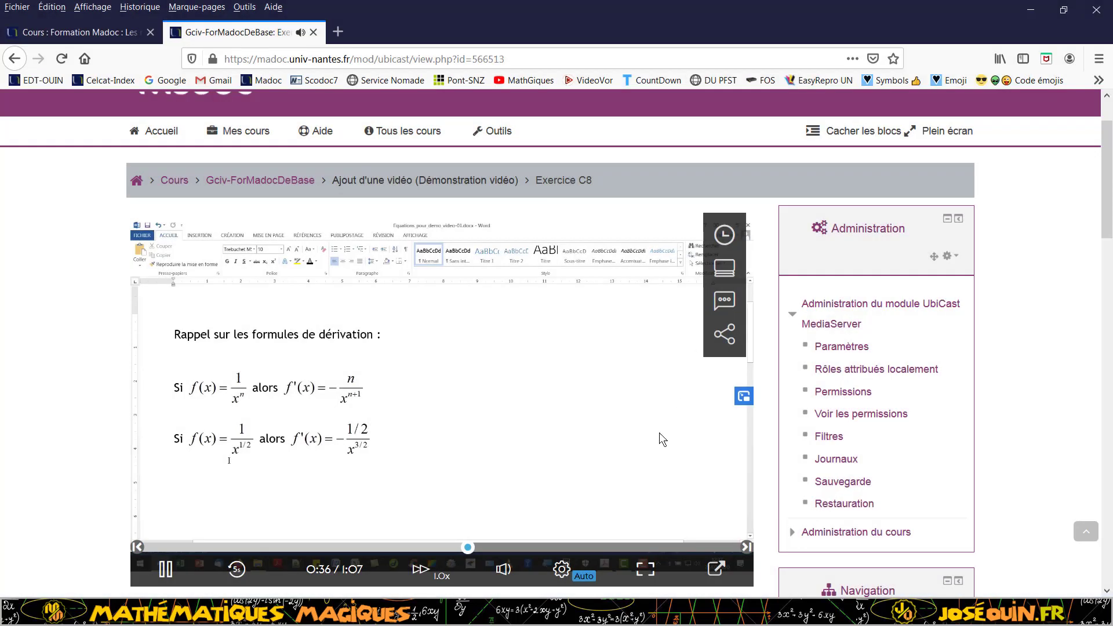
pyautogui.click(159, 569)
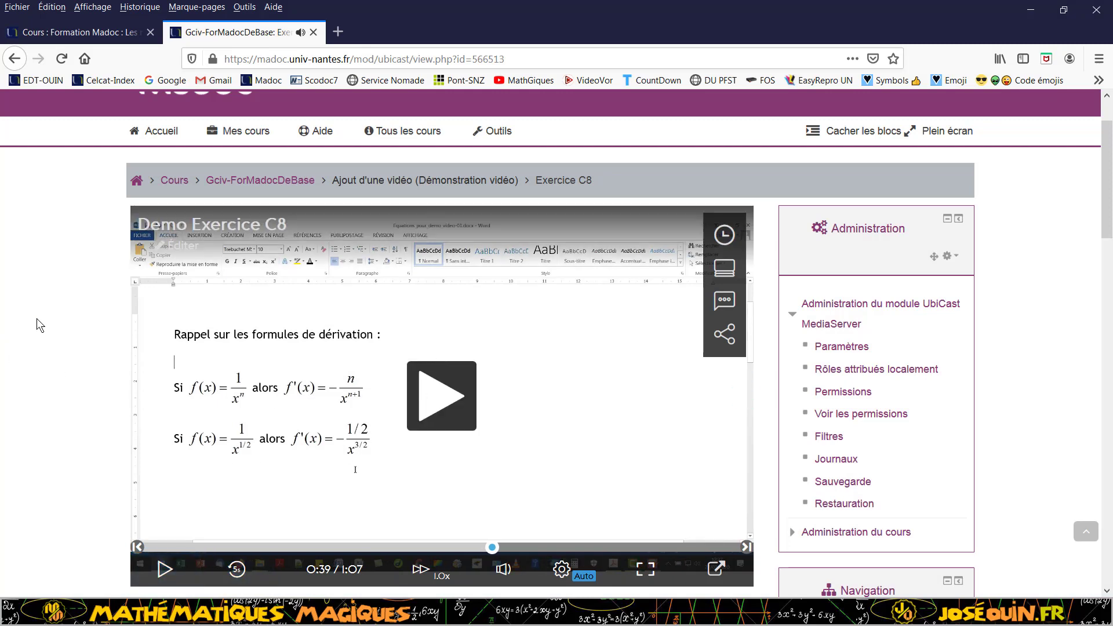
# Return to the course and review the "Diffuser une vidéo sur Madoc" and "Ajout d'une vidéo (Démonstration vidéo)" sections
pyautogui.scroll(-2, 440, 470)
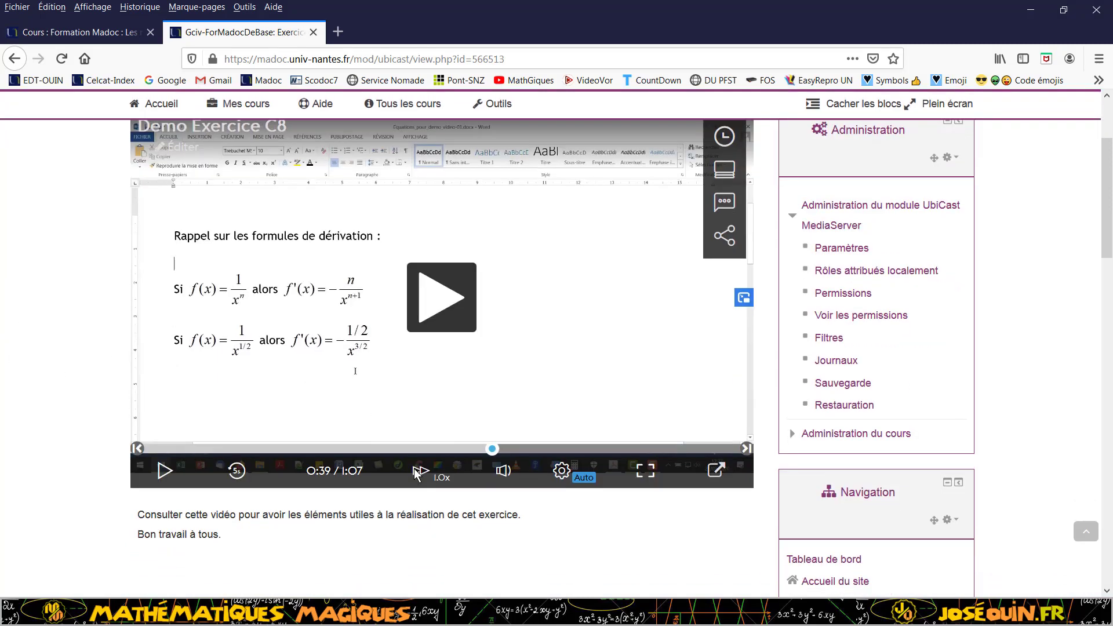
pyautogui.scroll(-2, 371, 473)
pyautogui.scroll(5, 296, 359)
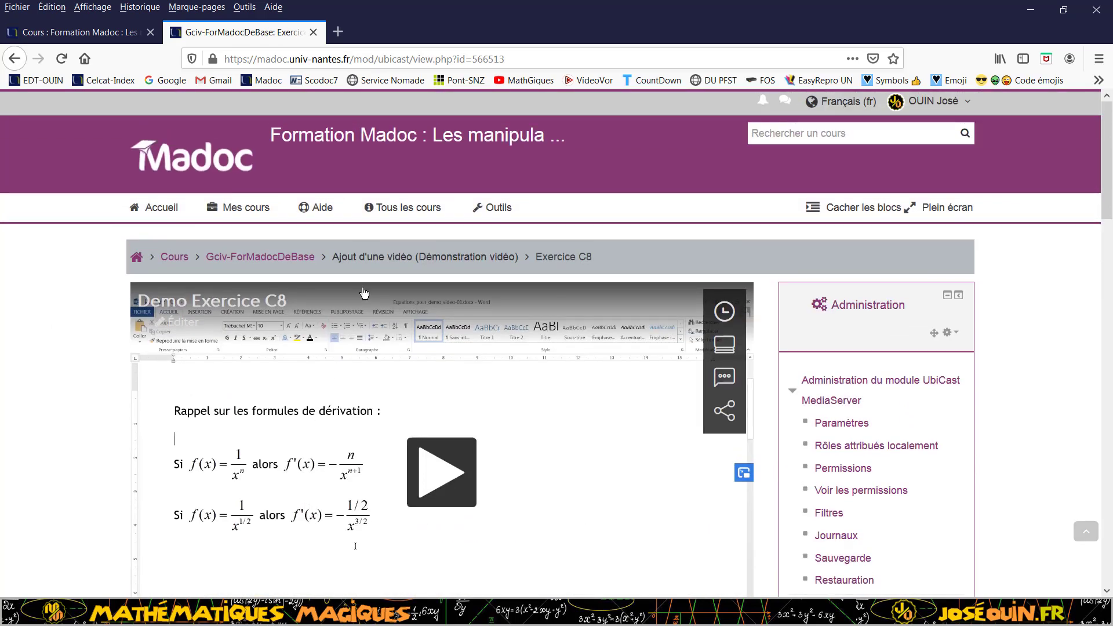
pyautogui.click(280, 257)
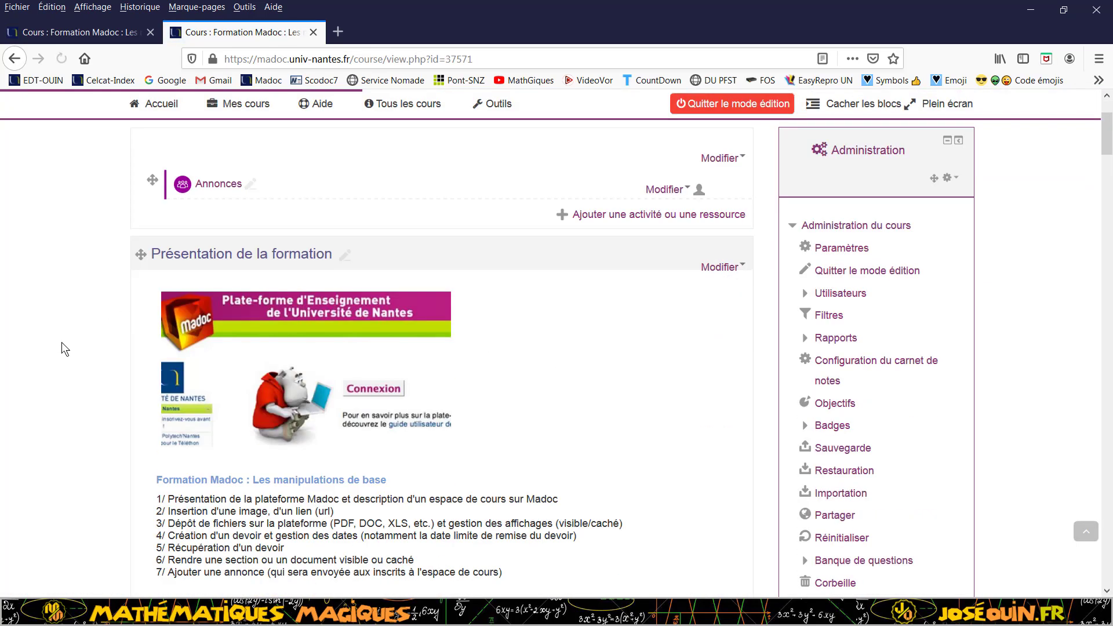
pyautogui.scroll(-20, 61, 342)
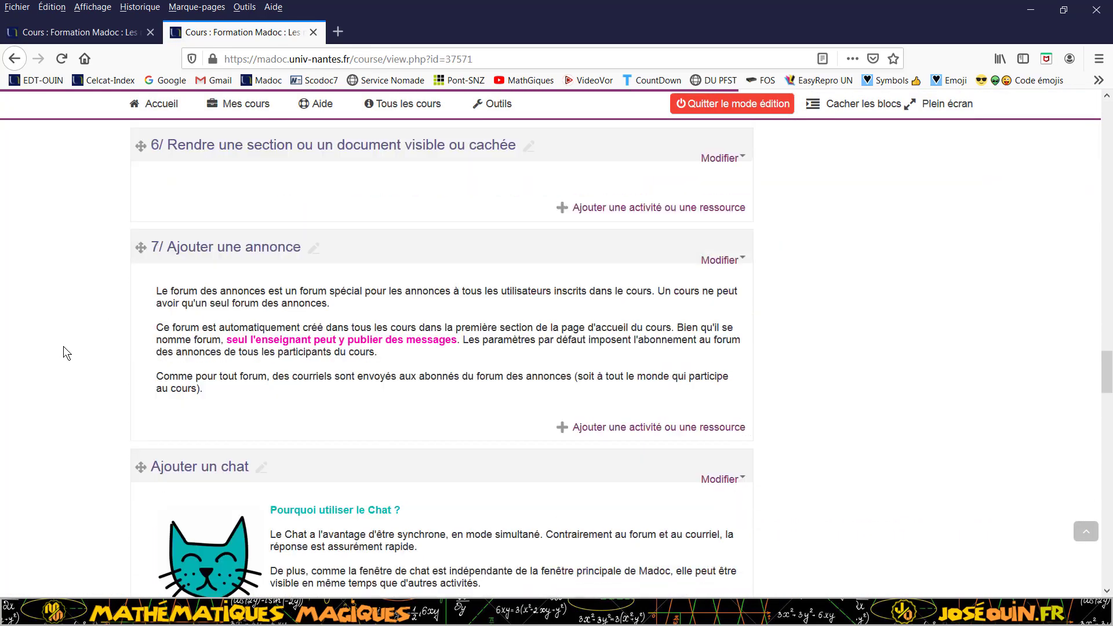
pyautogui.scroll(-20, 64, 352)
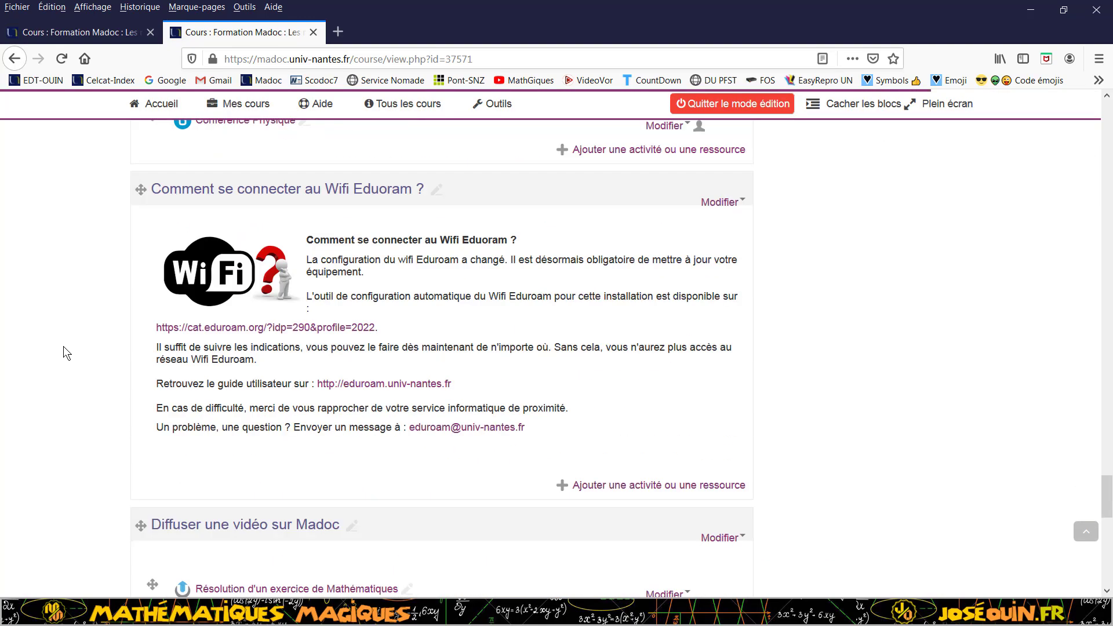
pyautogui.scroll(-10, 64, 346)
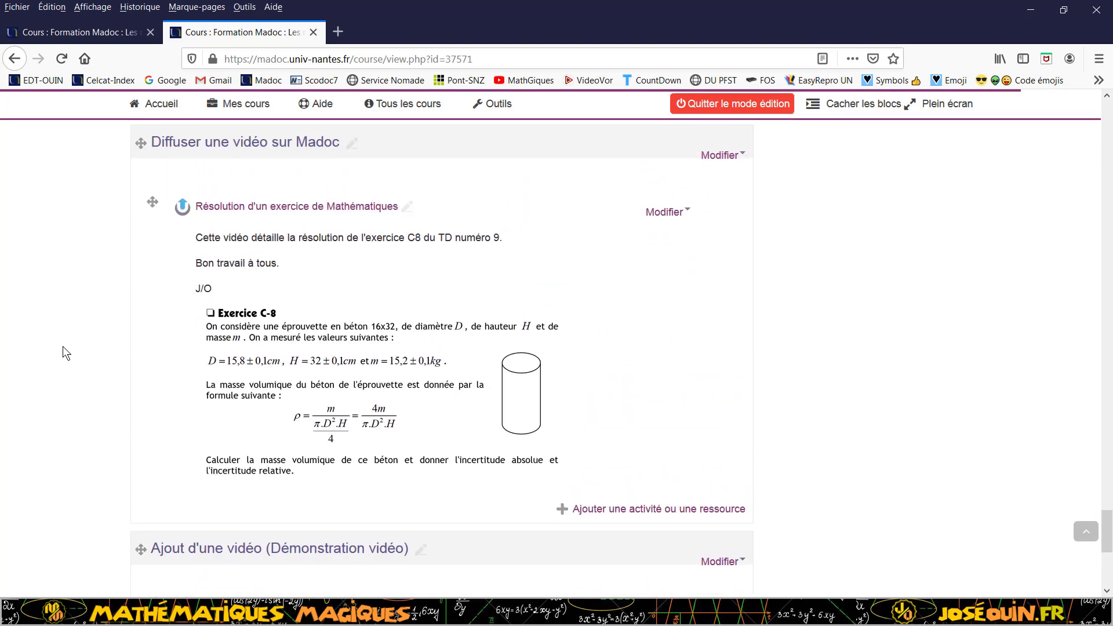
pyautogui.scroll(2, 63, 346)
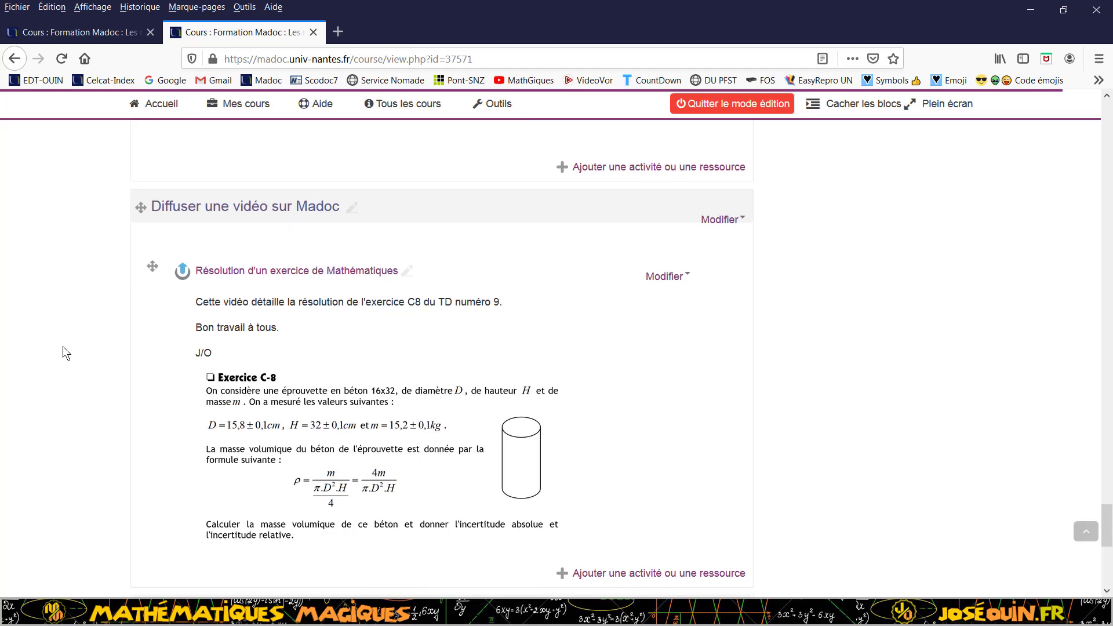
pyautogui.scroll(-6, 62, 348)
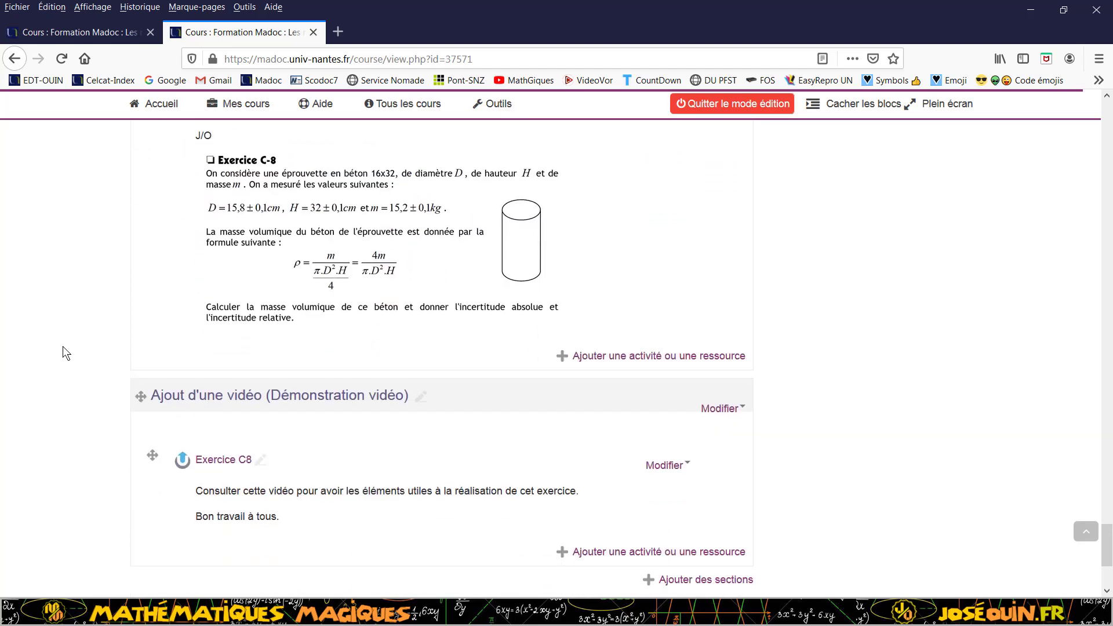